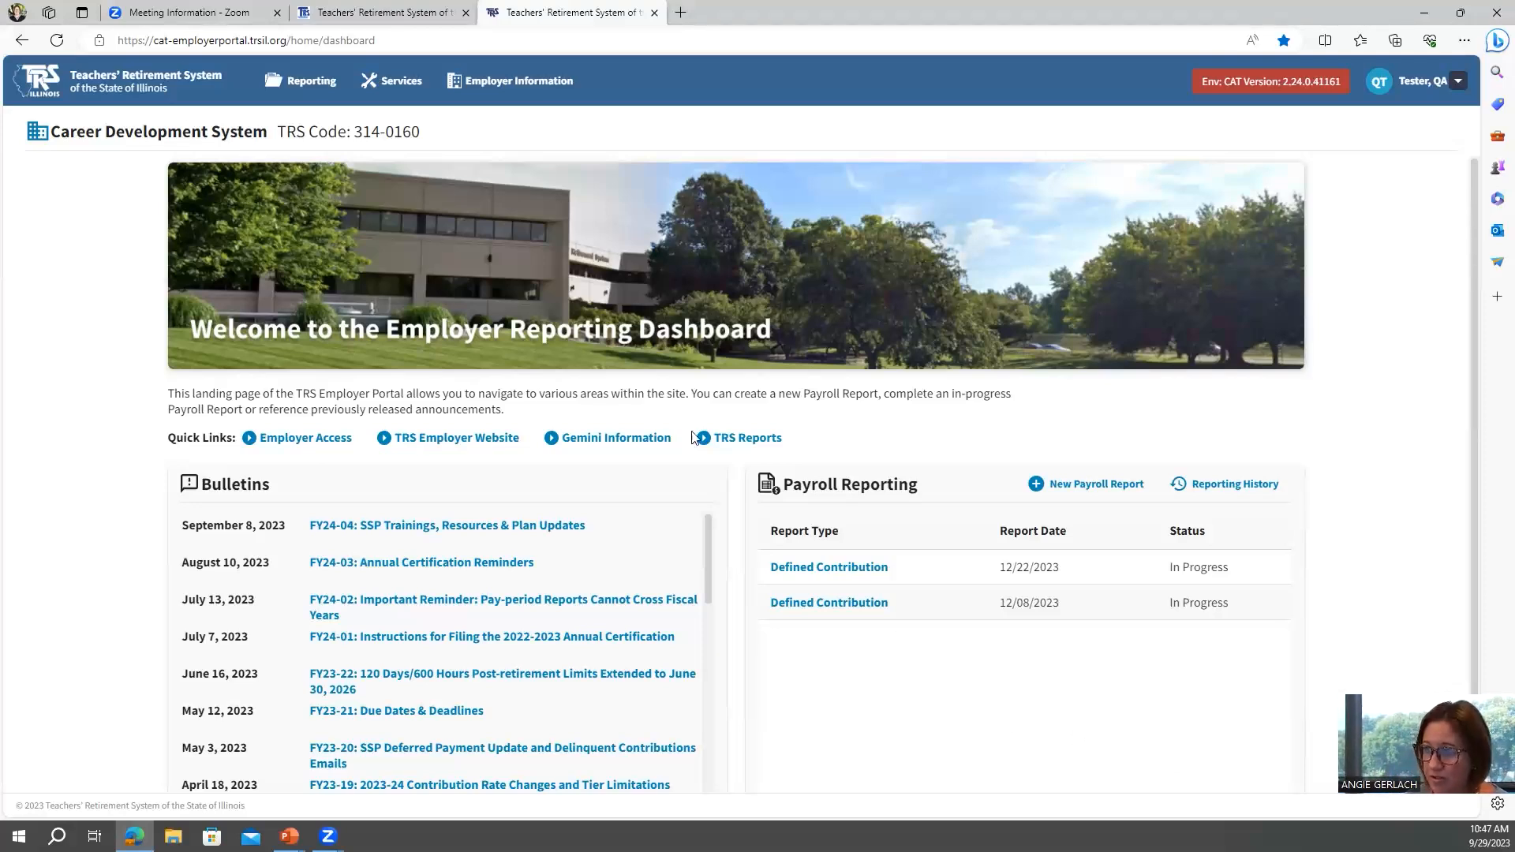
Search the TRS Reports for the SSP Deferrals Report, open the 2023-2024 report, and close it.
click(303, 101)
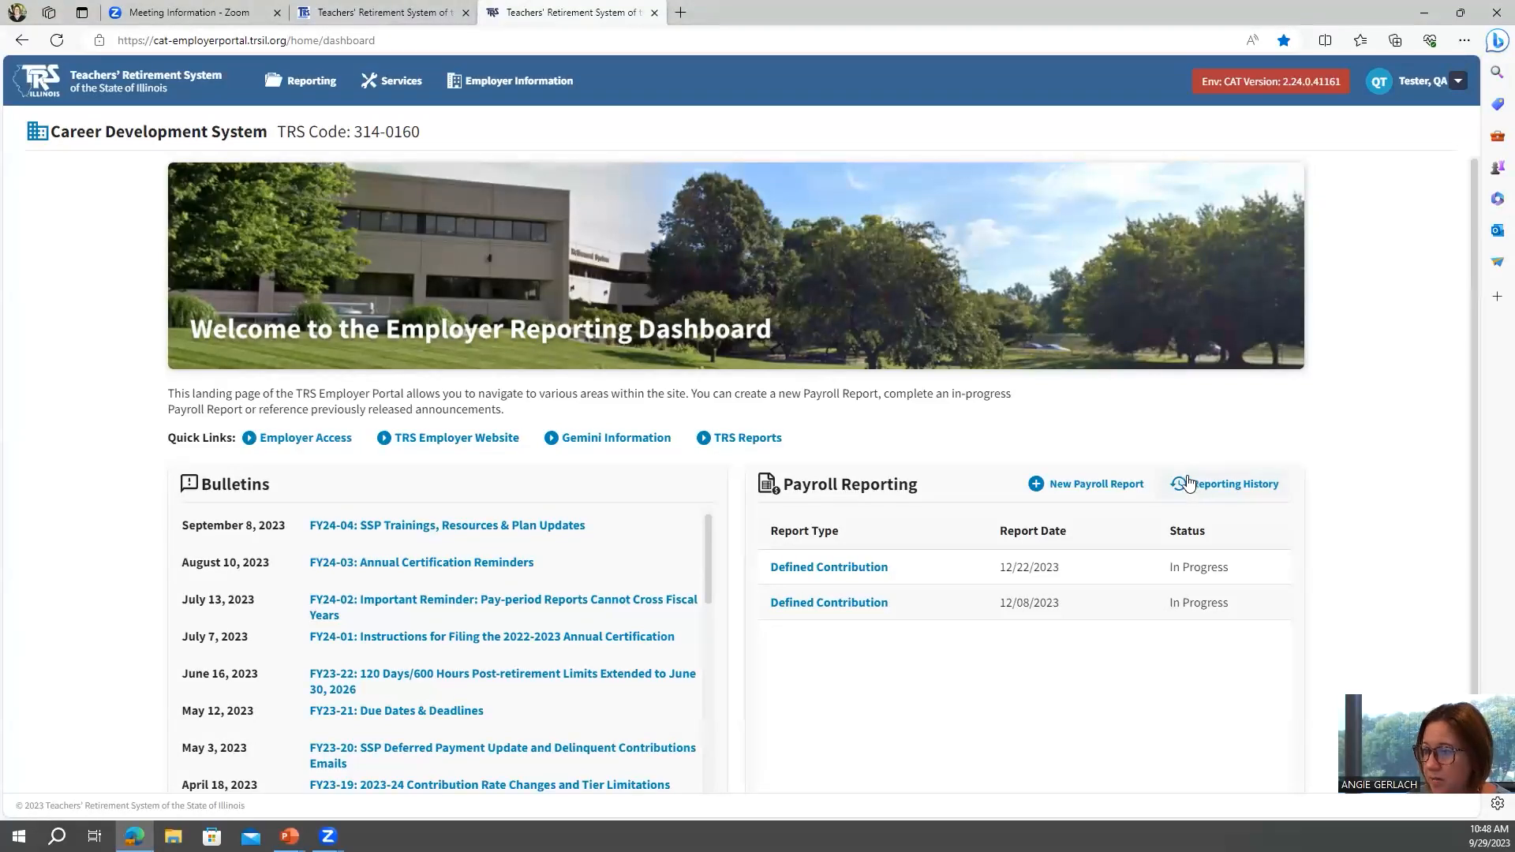
click(706, 443)
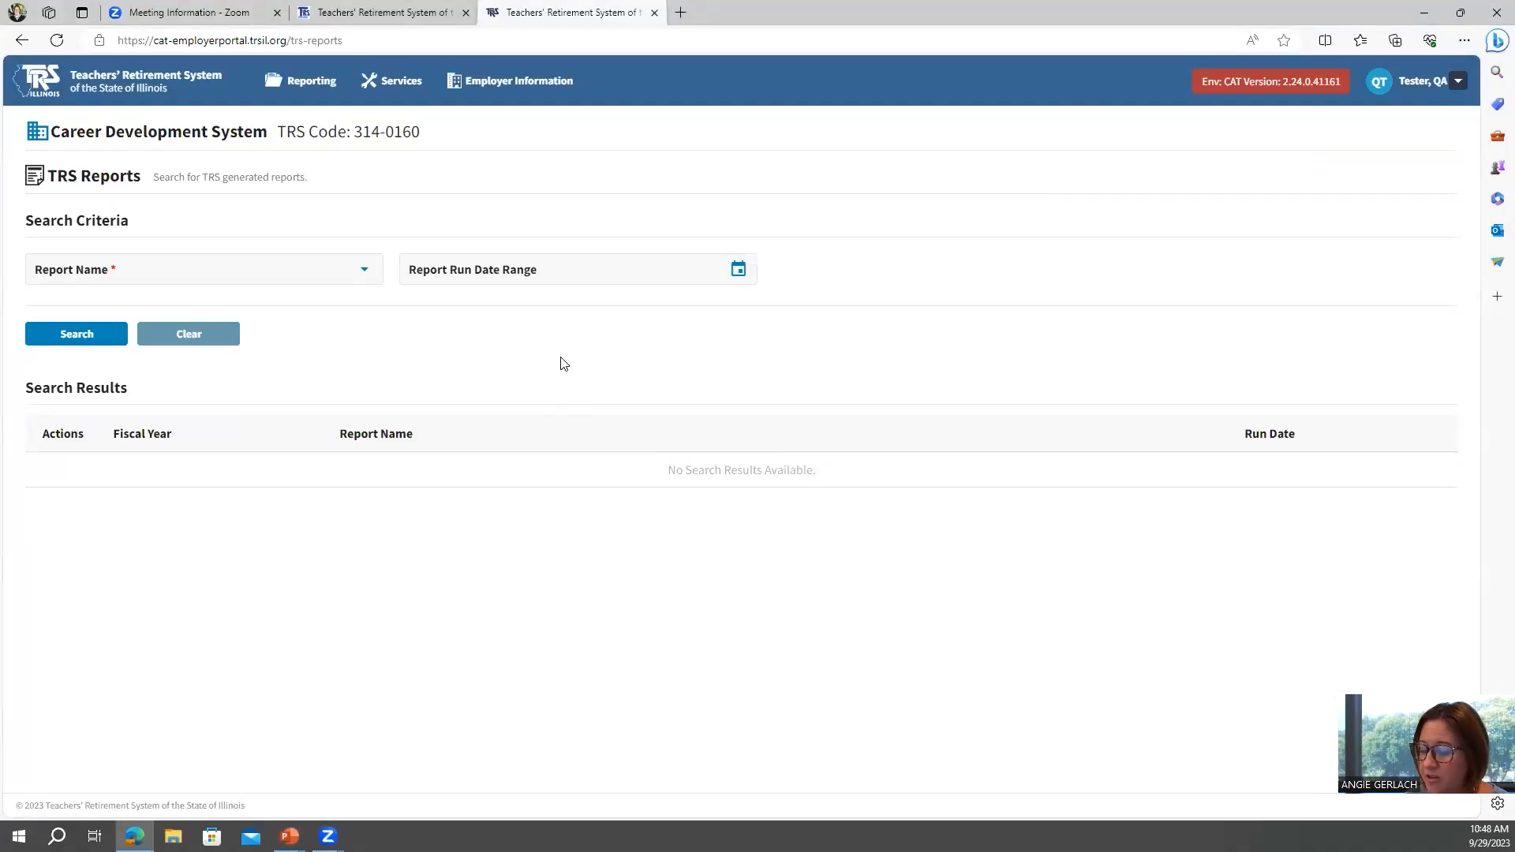
click(368, 276)
scroll(314, 363, down, 3)
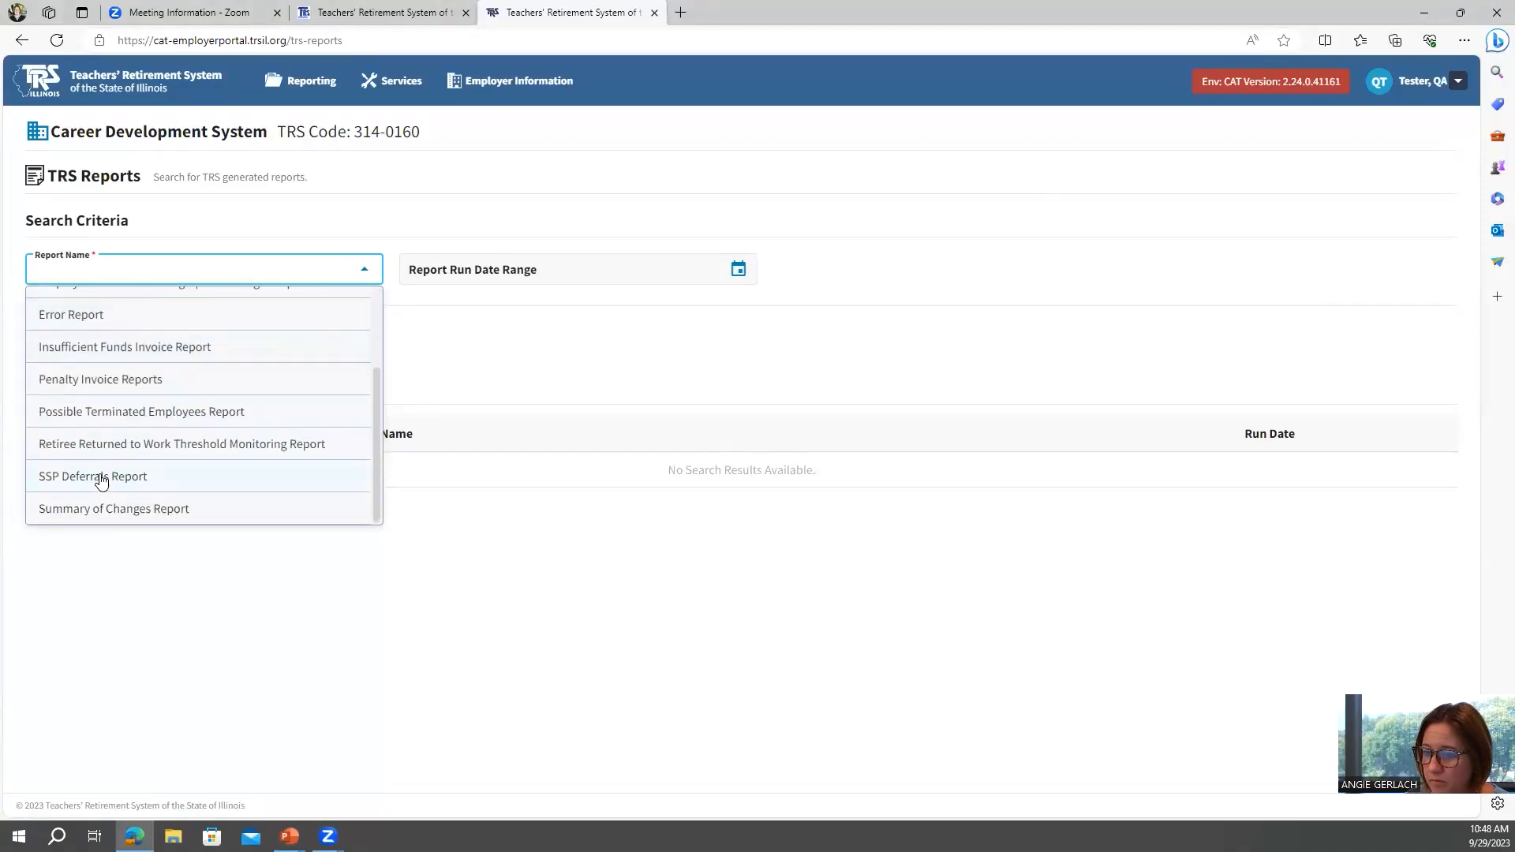
click(102, 482)
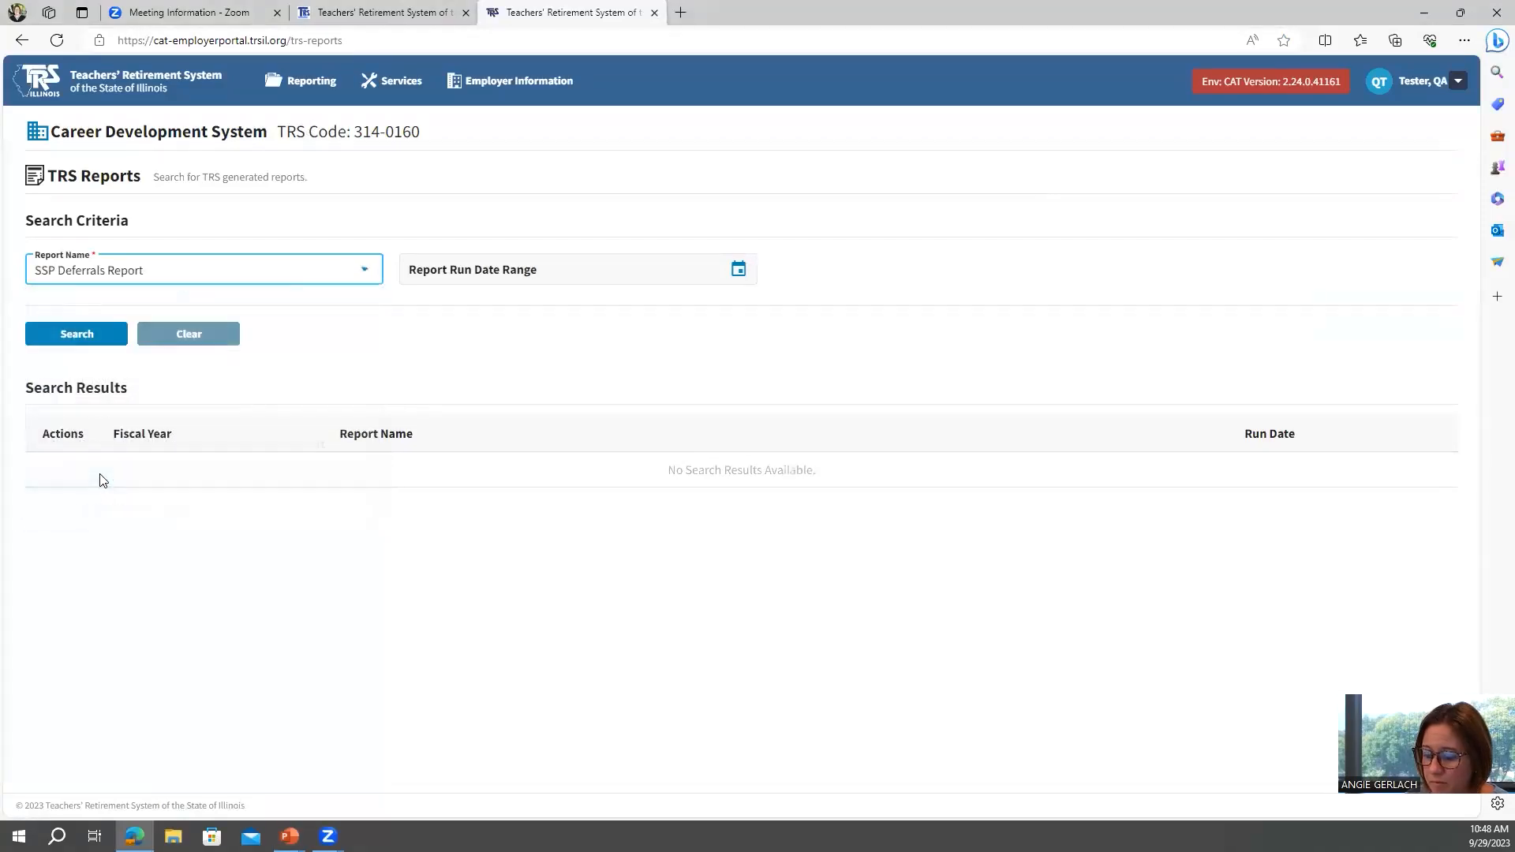
click(107, 337)
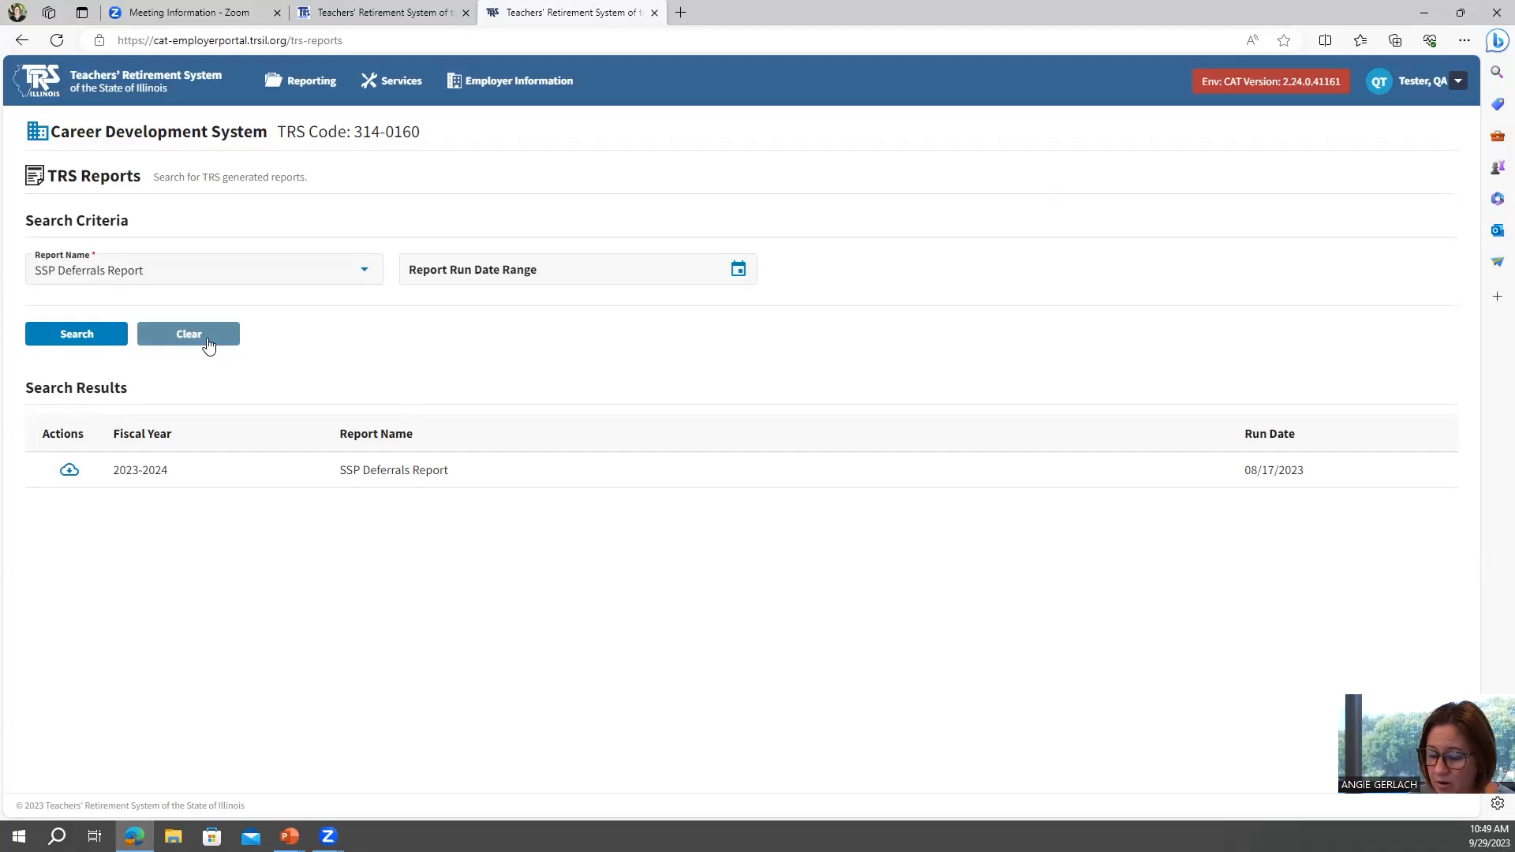
click(68, 472)
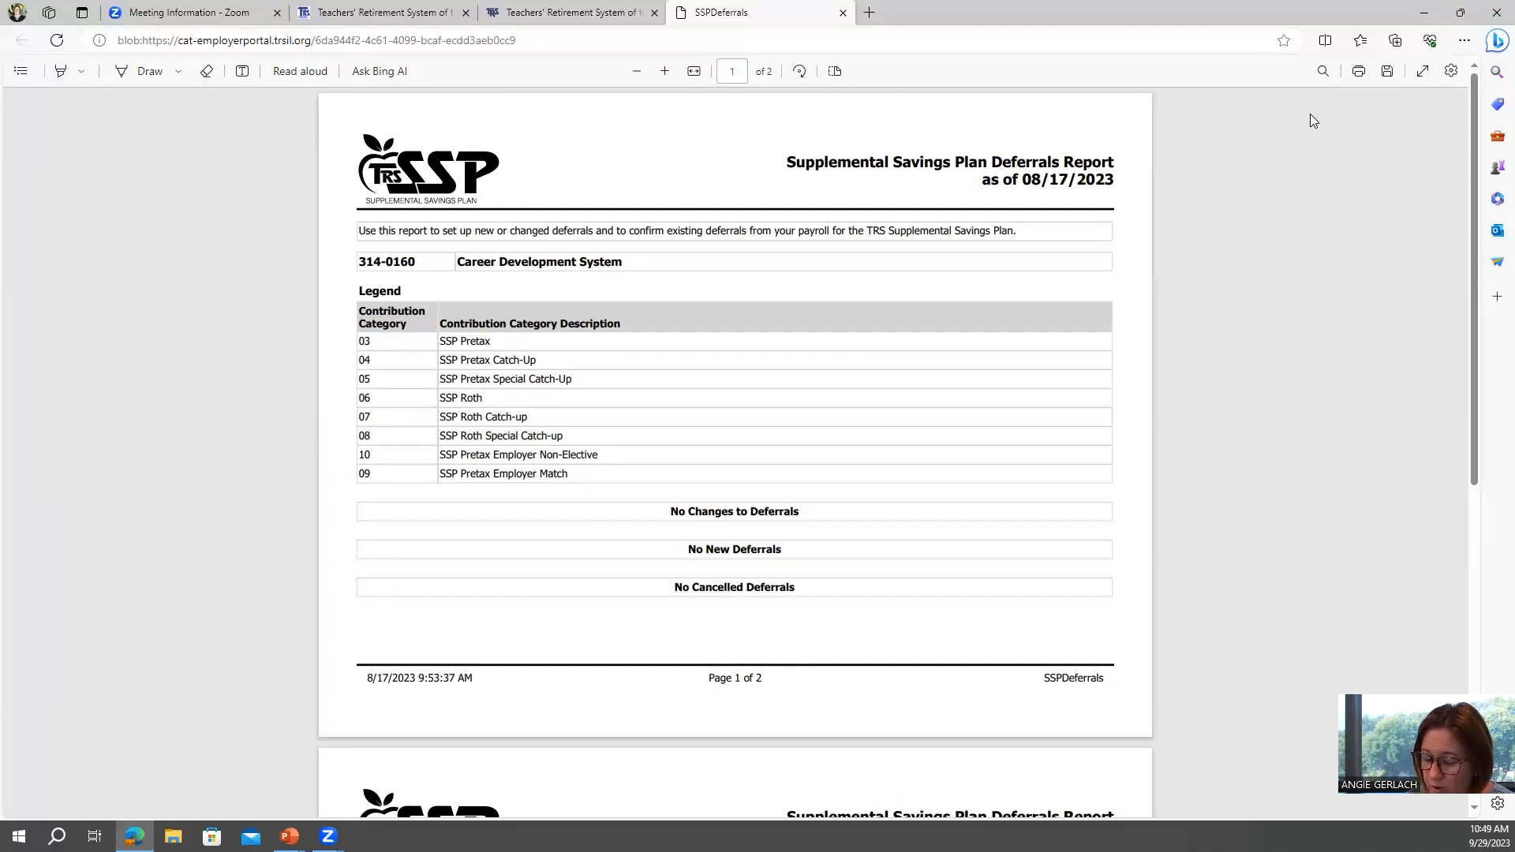
click(843, 12)
Open SSP Deferrals from the TRS Reports services menu, then return to the dashboard.
mouse_move(393, 81)
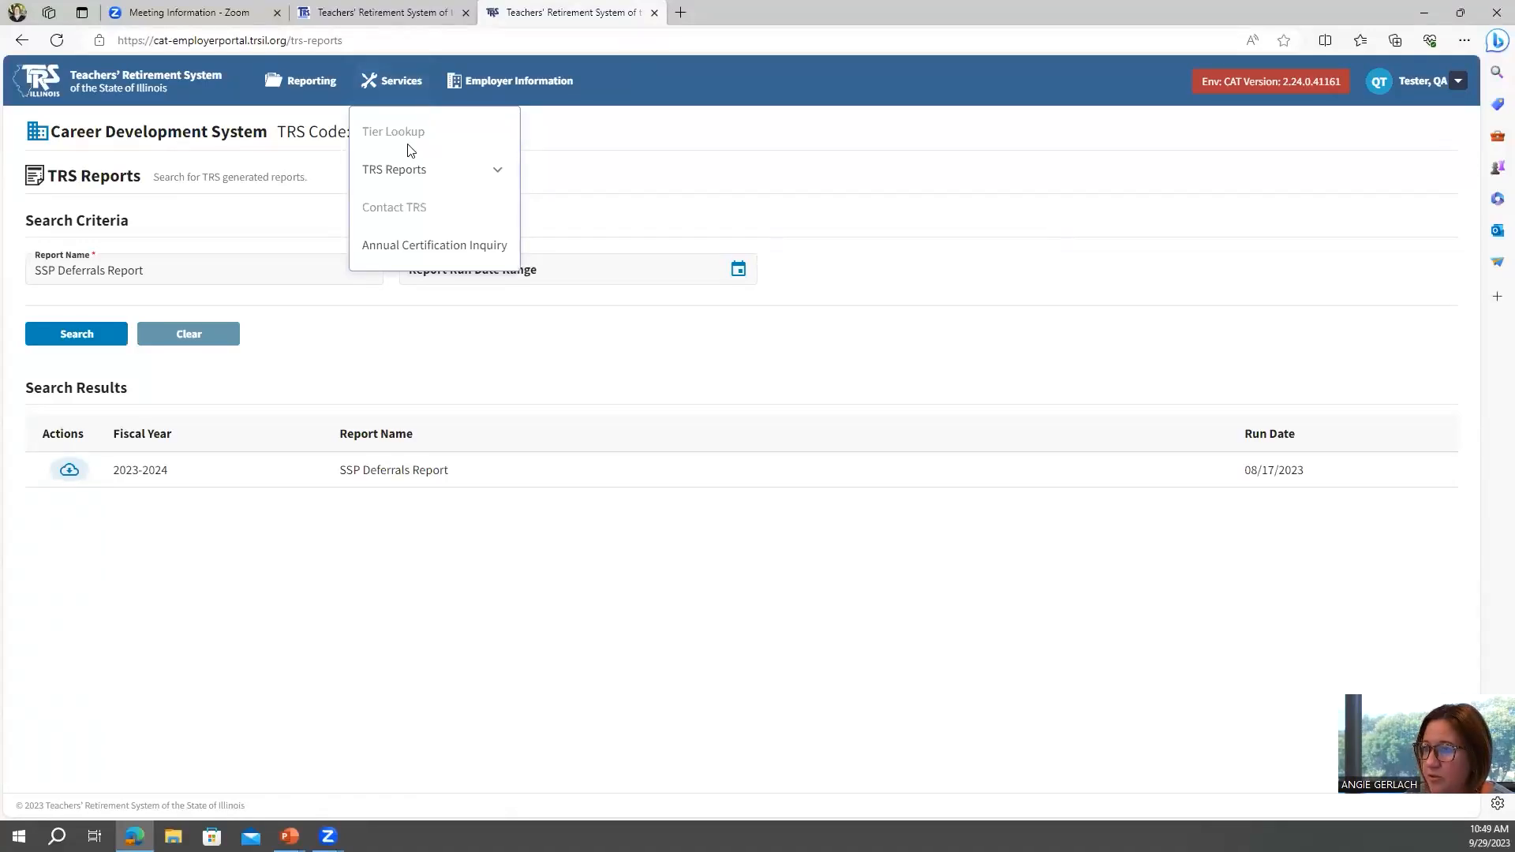
click(410, 177)
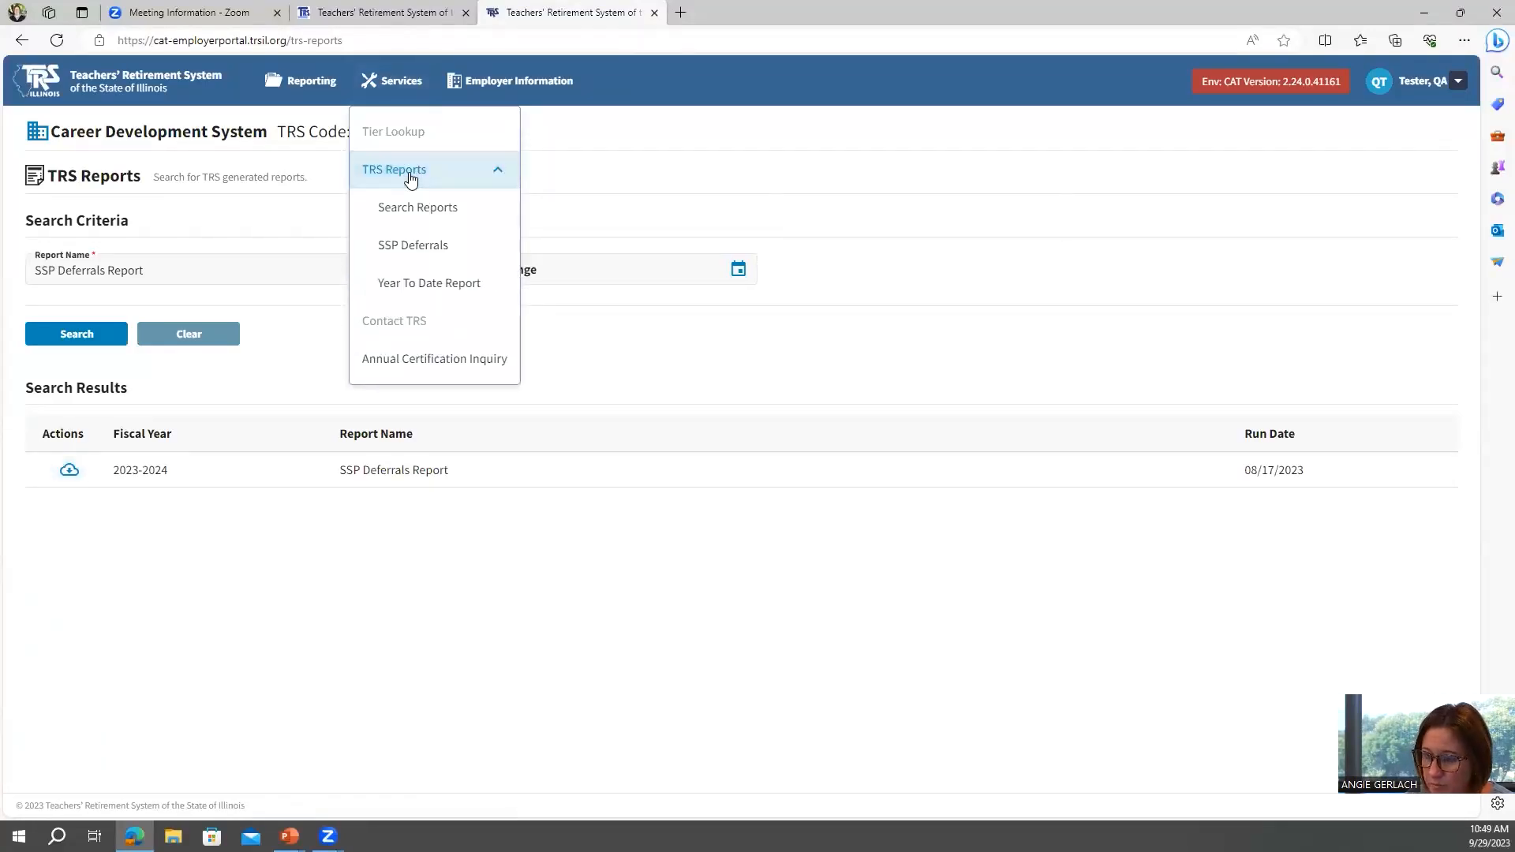
click(423, 248)
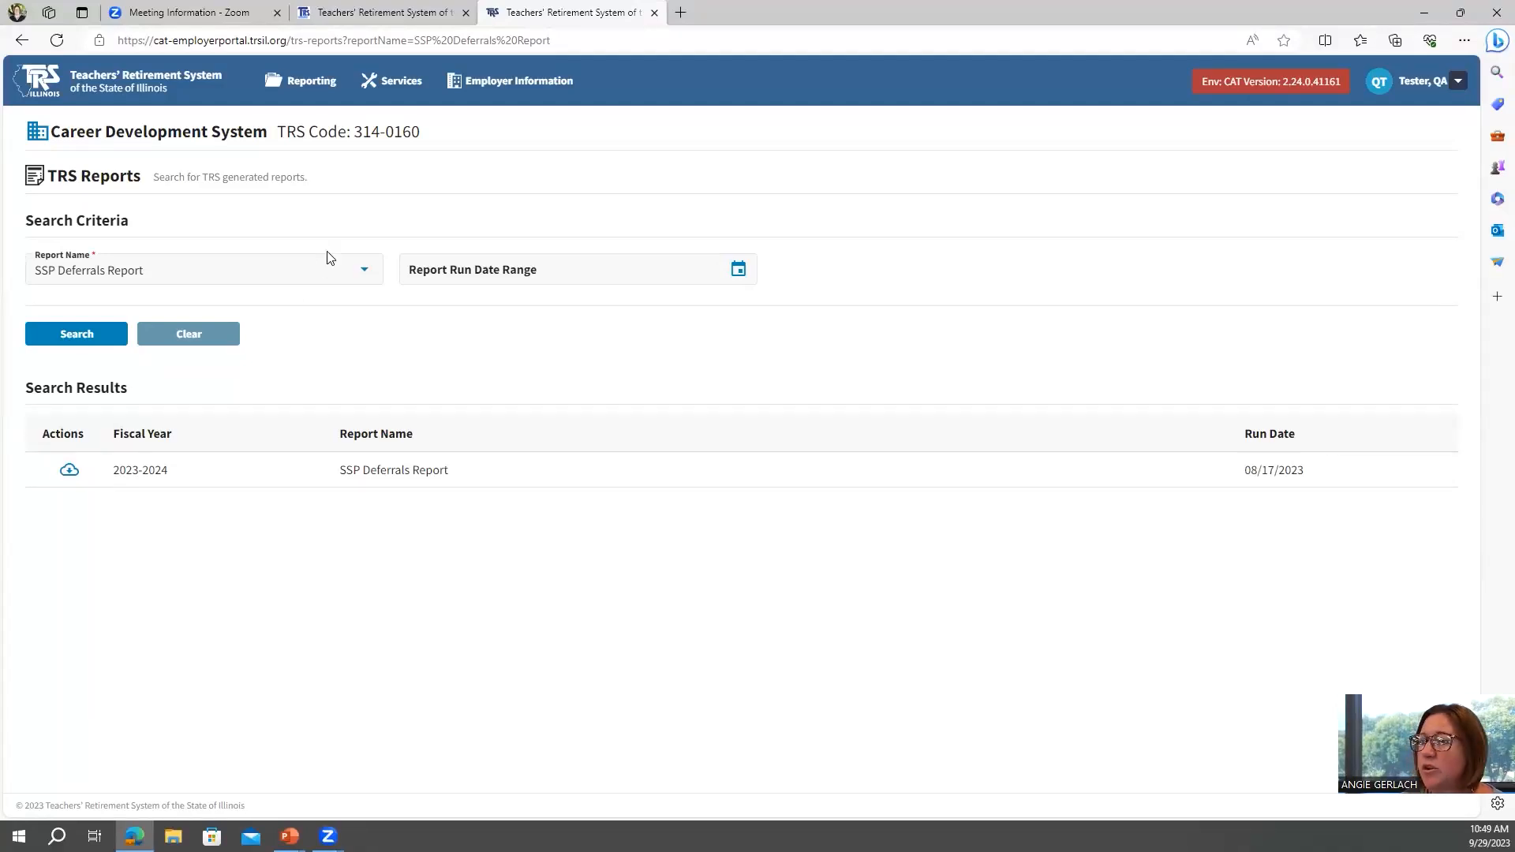
click(35, 79)
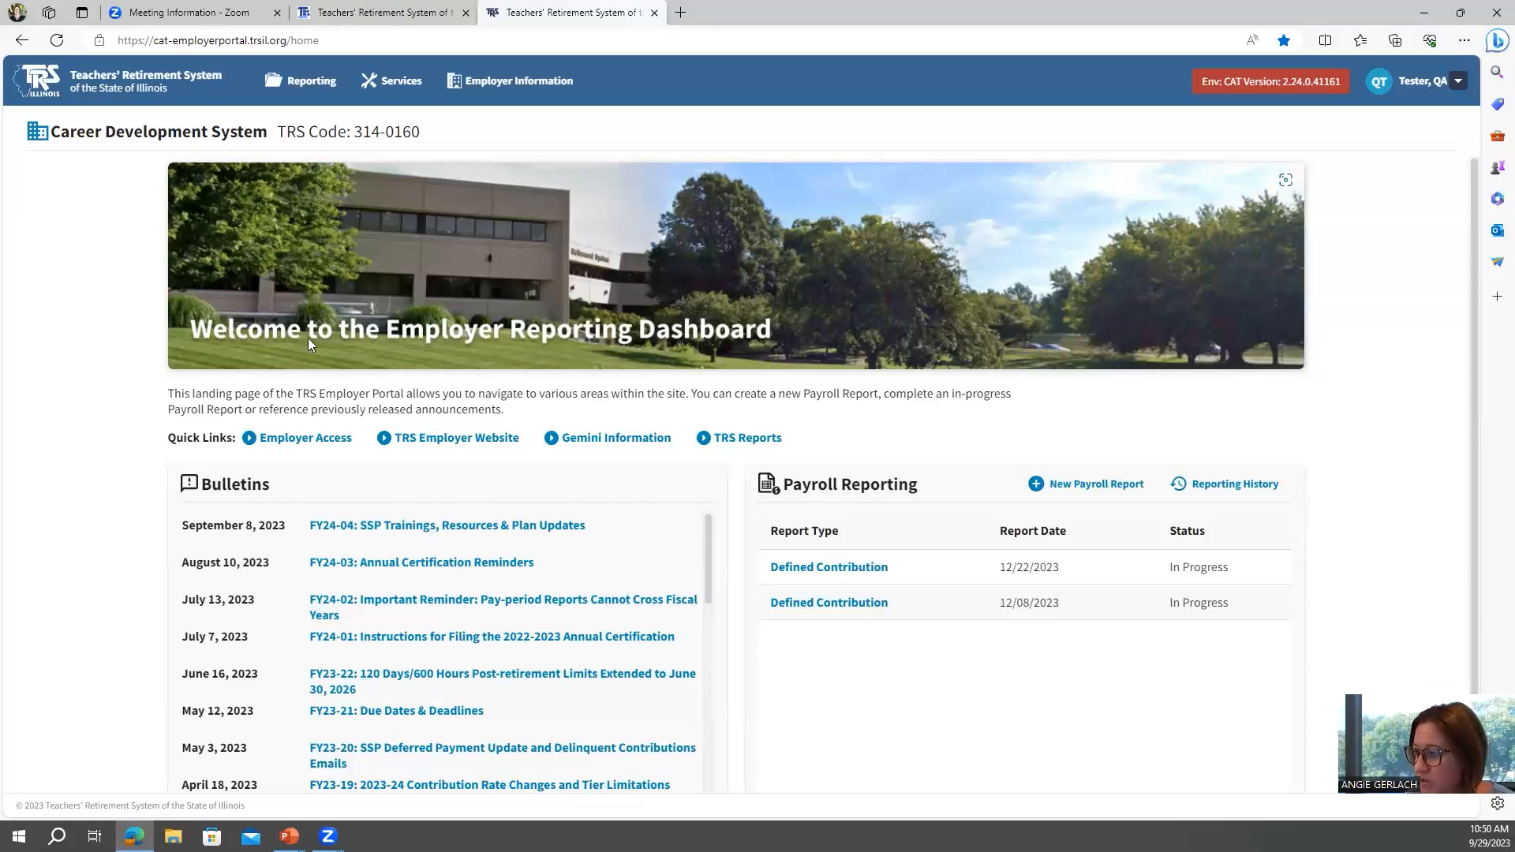
Start a new Defined Contribution payroll report by replication for the 2023-2024 bi-weekly payroll schedule.
click(1038, 486)
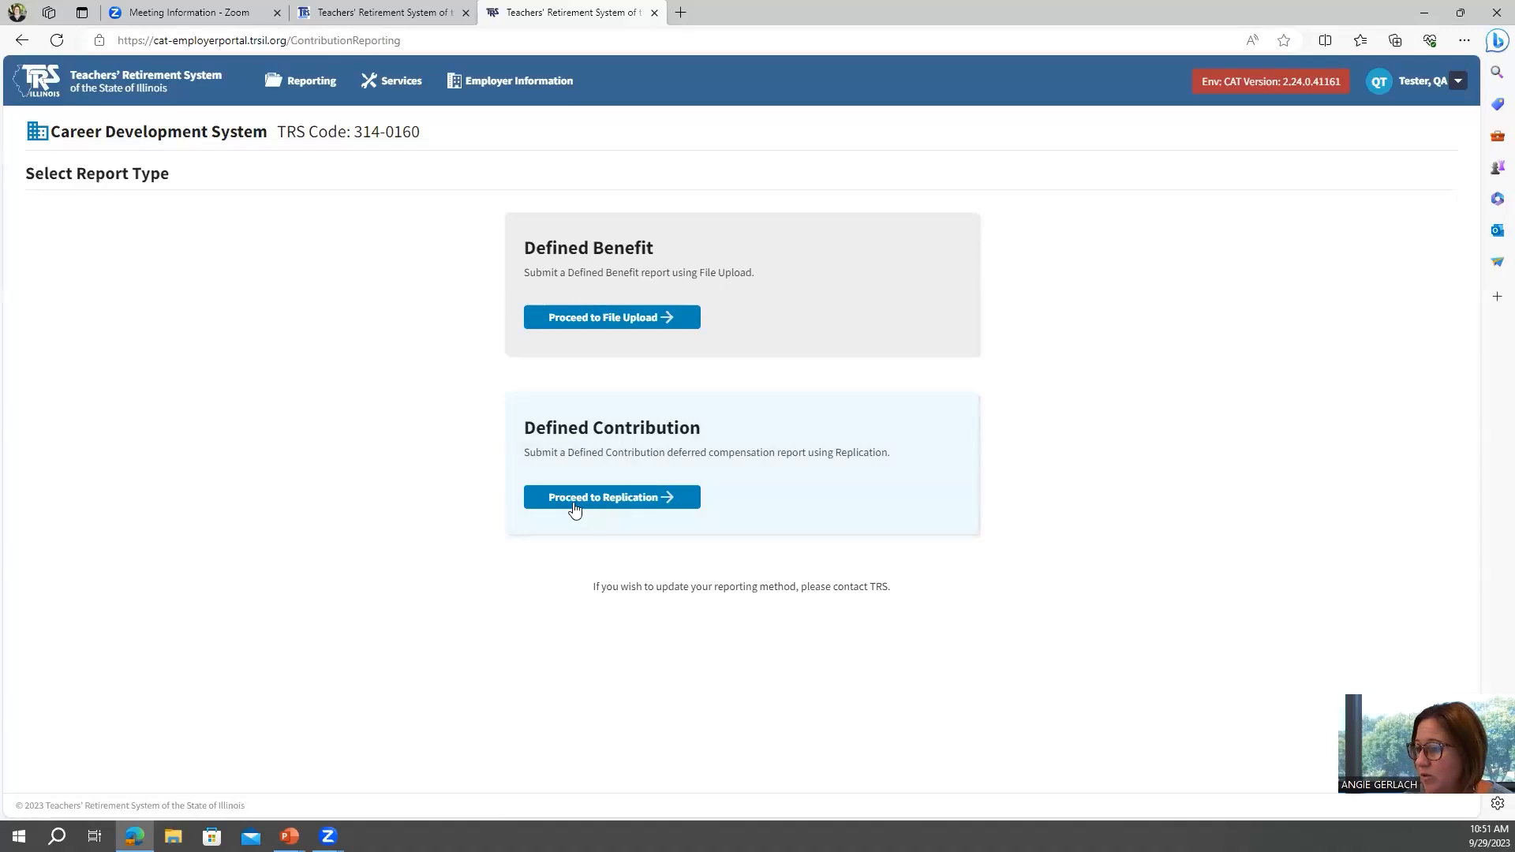
click(629, 497)
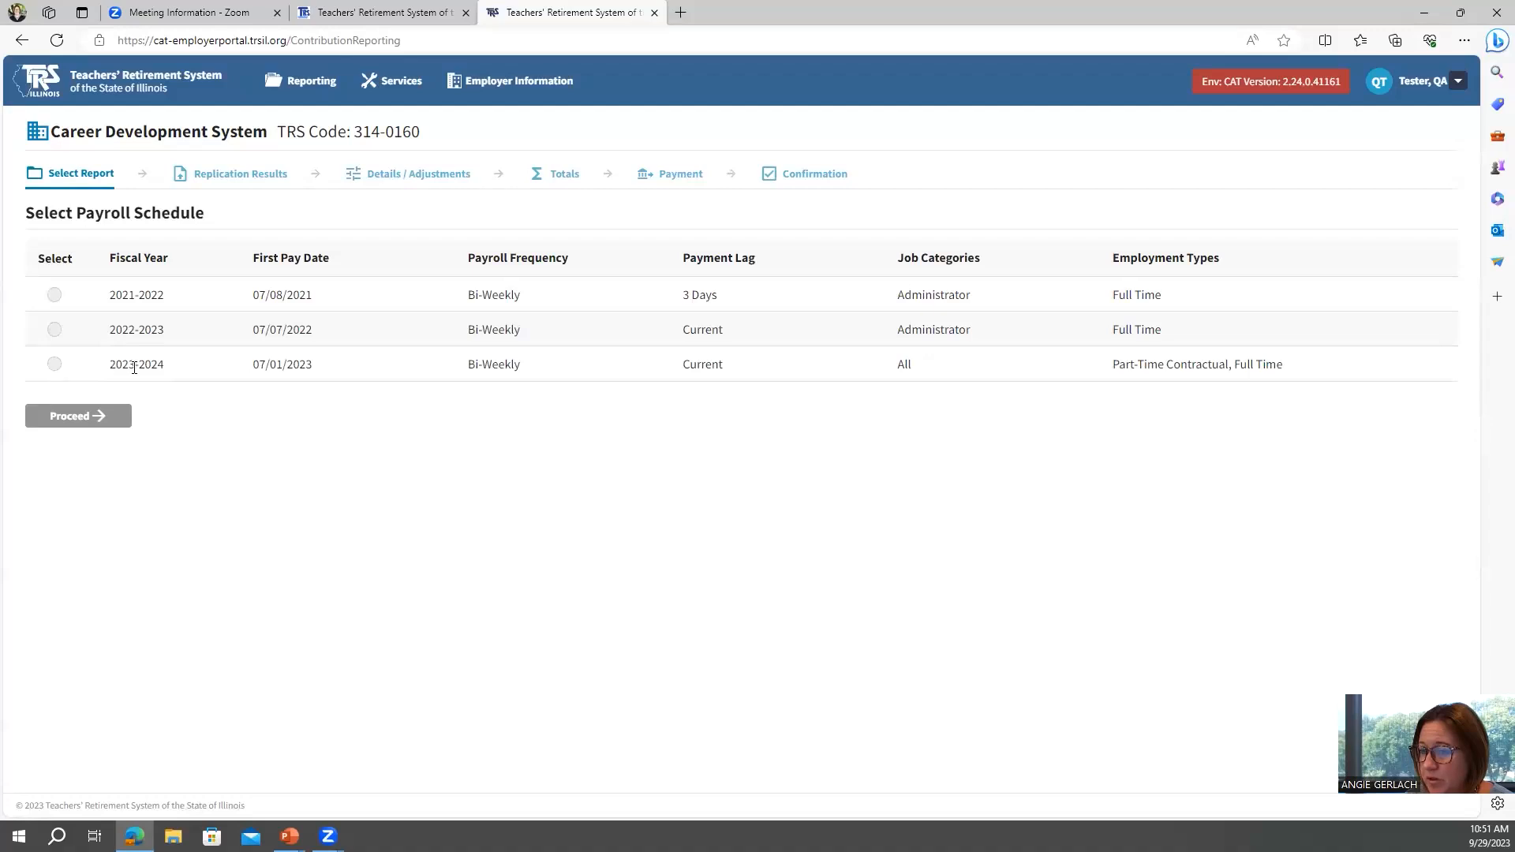
click(55, 364)
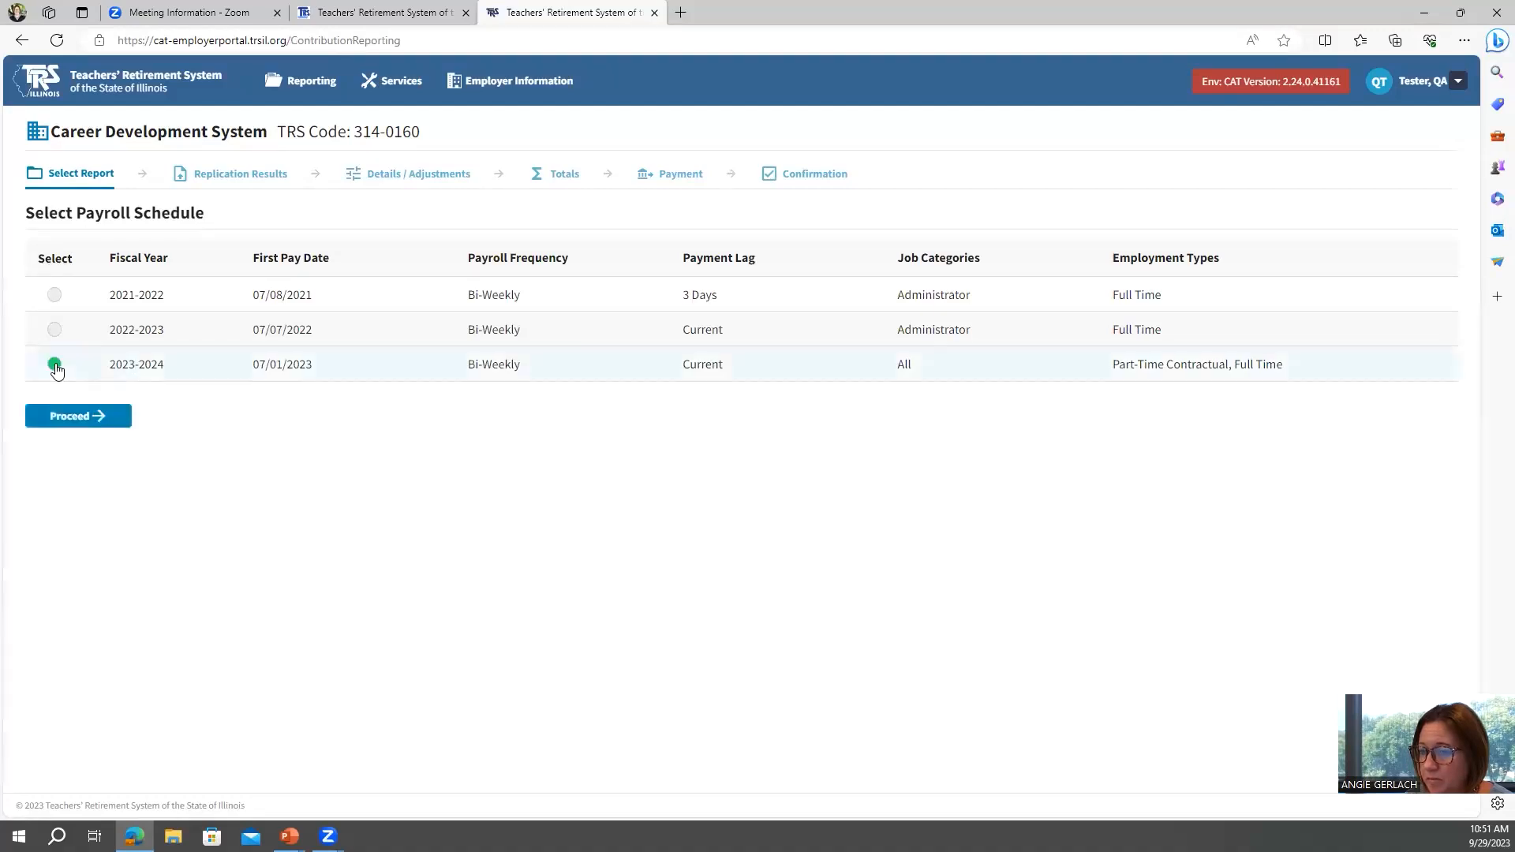
click(68, 425)
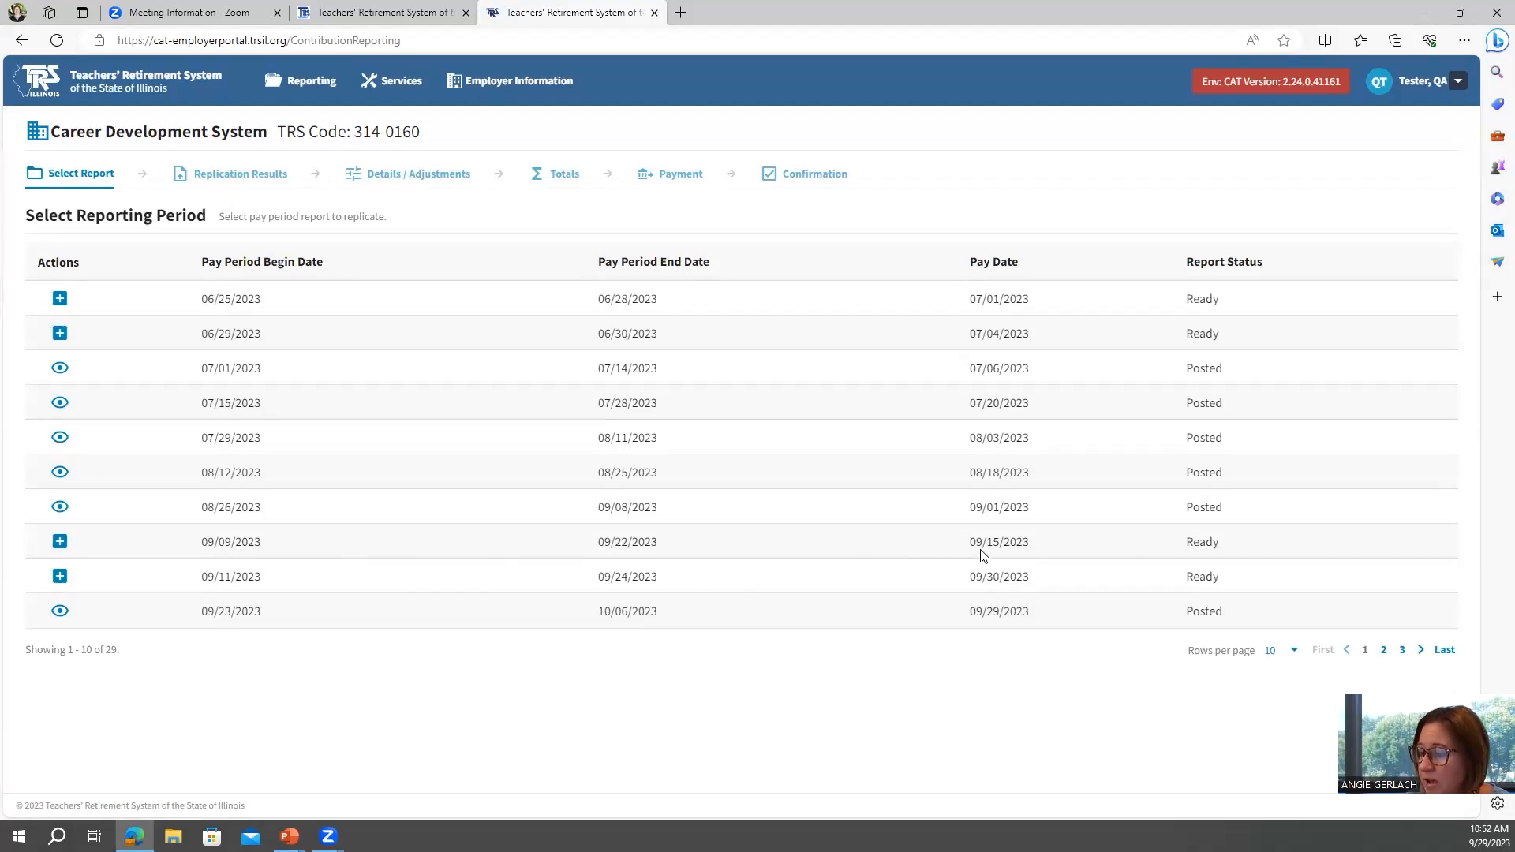
Create the report for the 09/09/2023 pay period, proceeding through replication results, details and totals to payment.
click(60, 544)
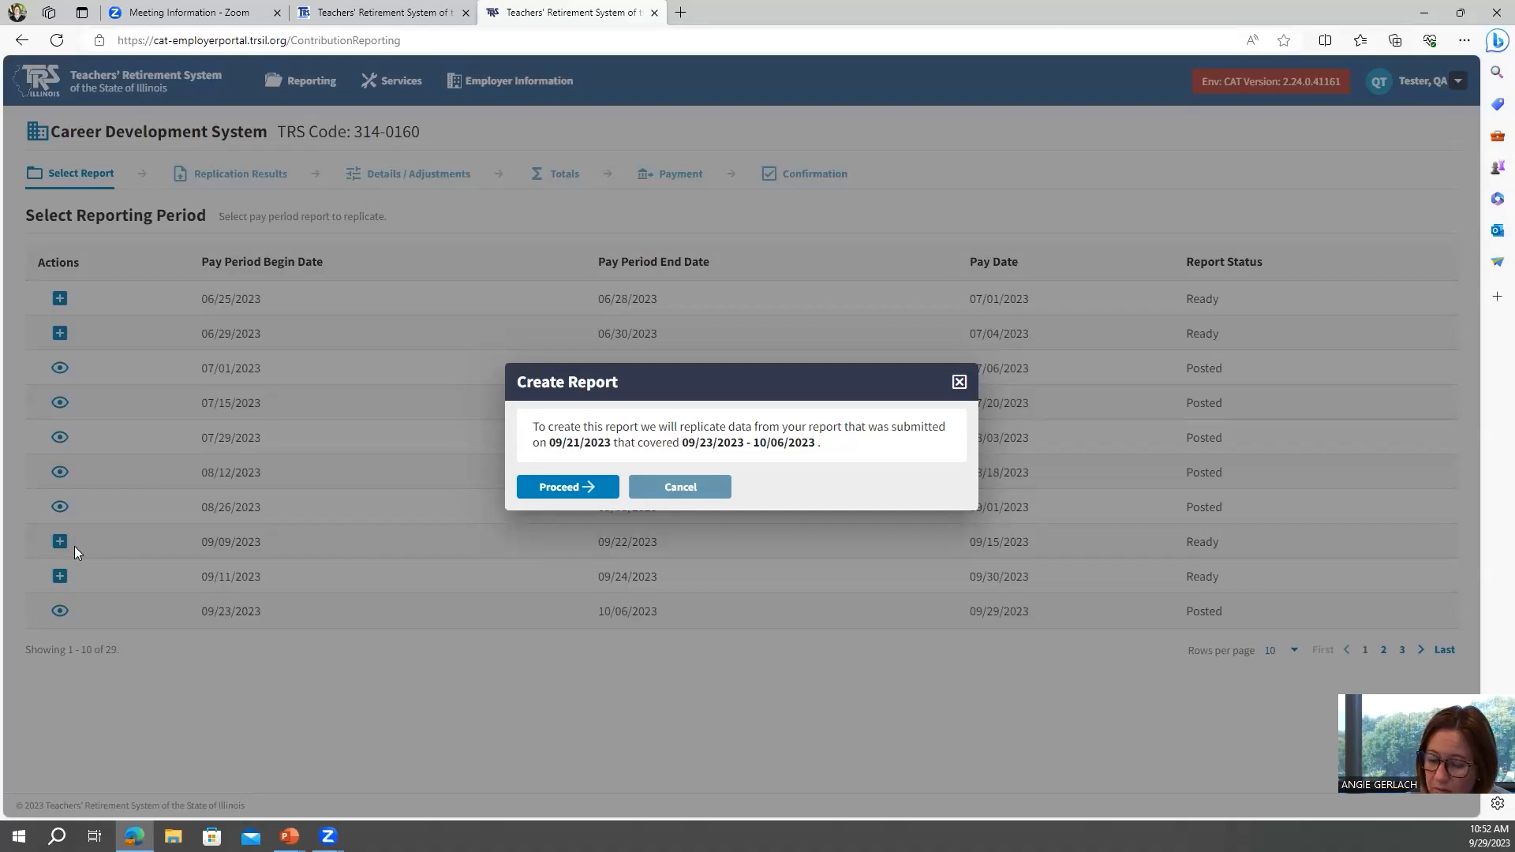
click(570, 487)
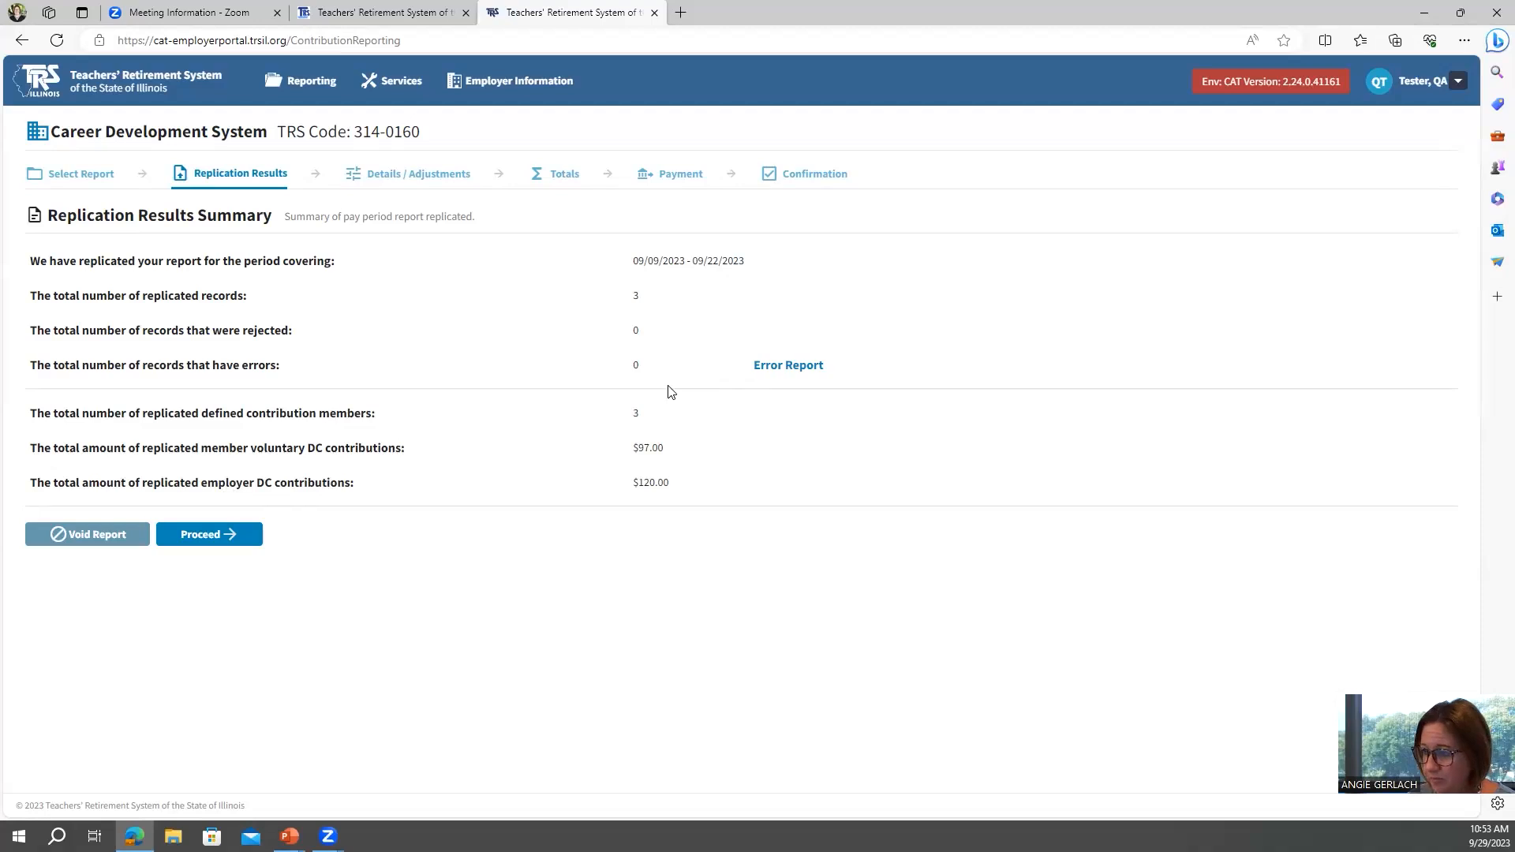
click(205, 537)
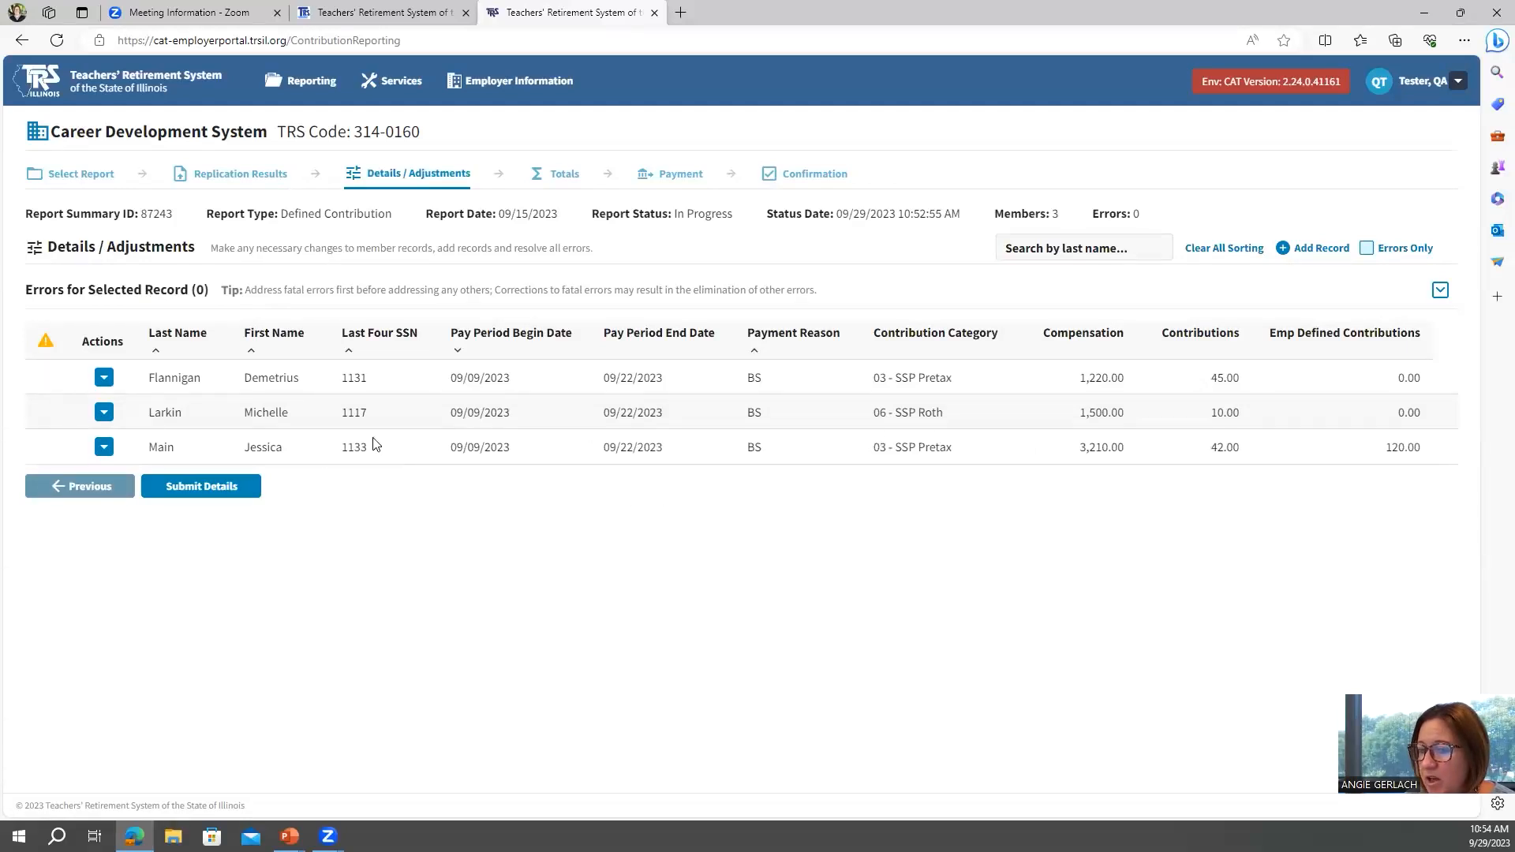
click(214, 489)
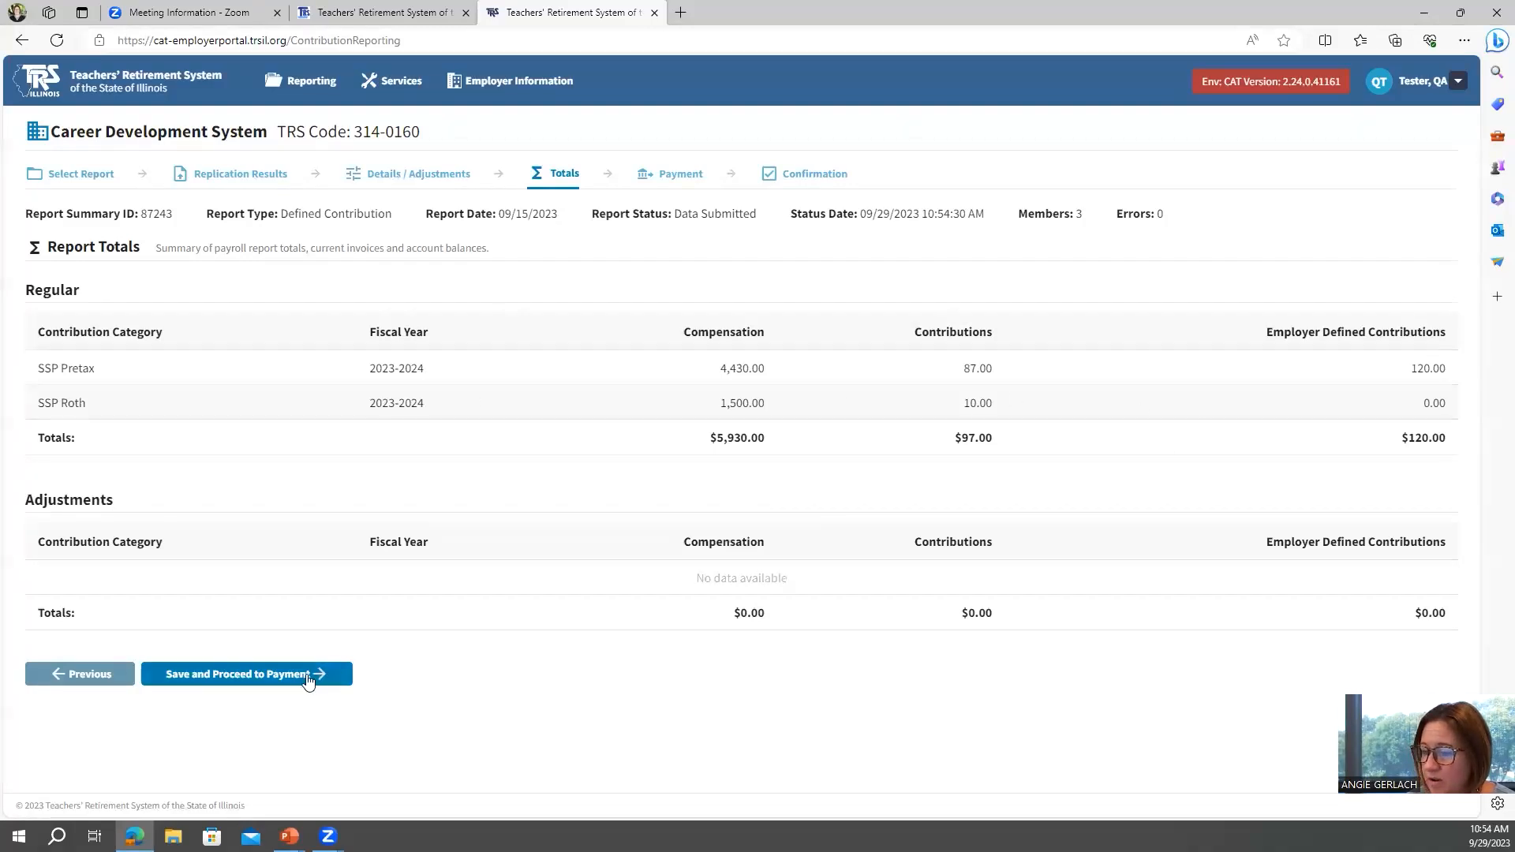
click(243, 677)
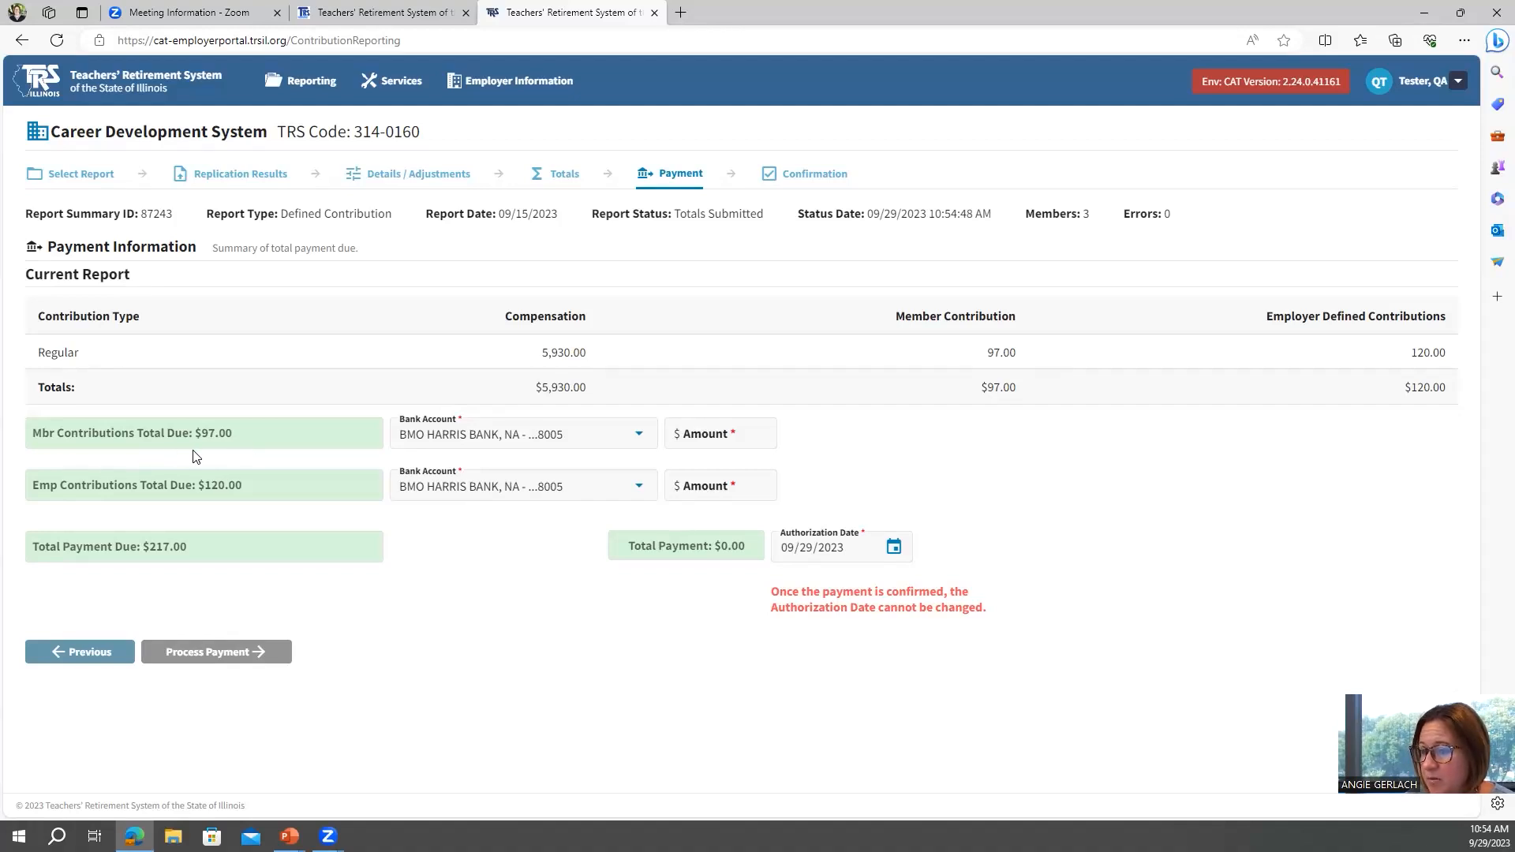
Enter payment amounts of 97.00 for member contributions and 120.00 for employer contributions.
click(715, 431)
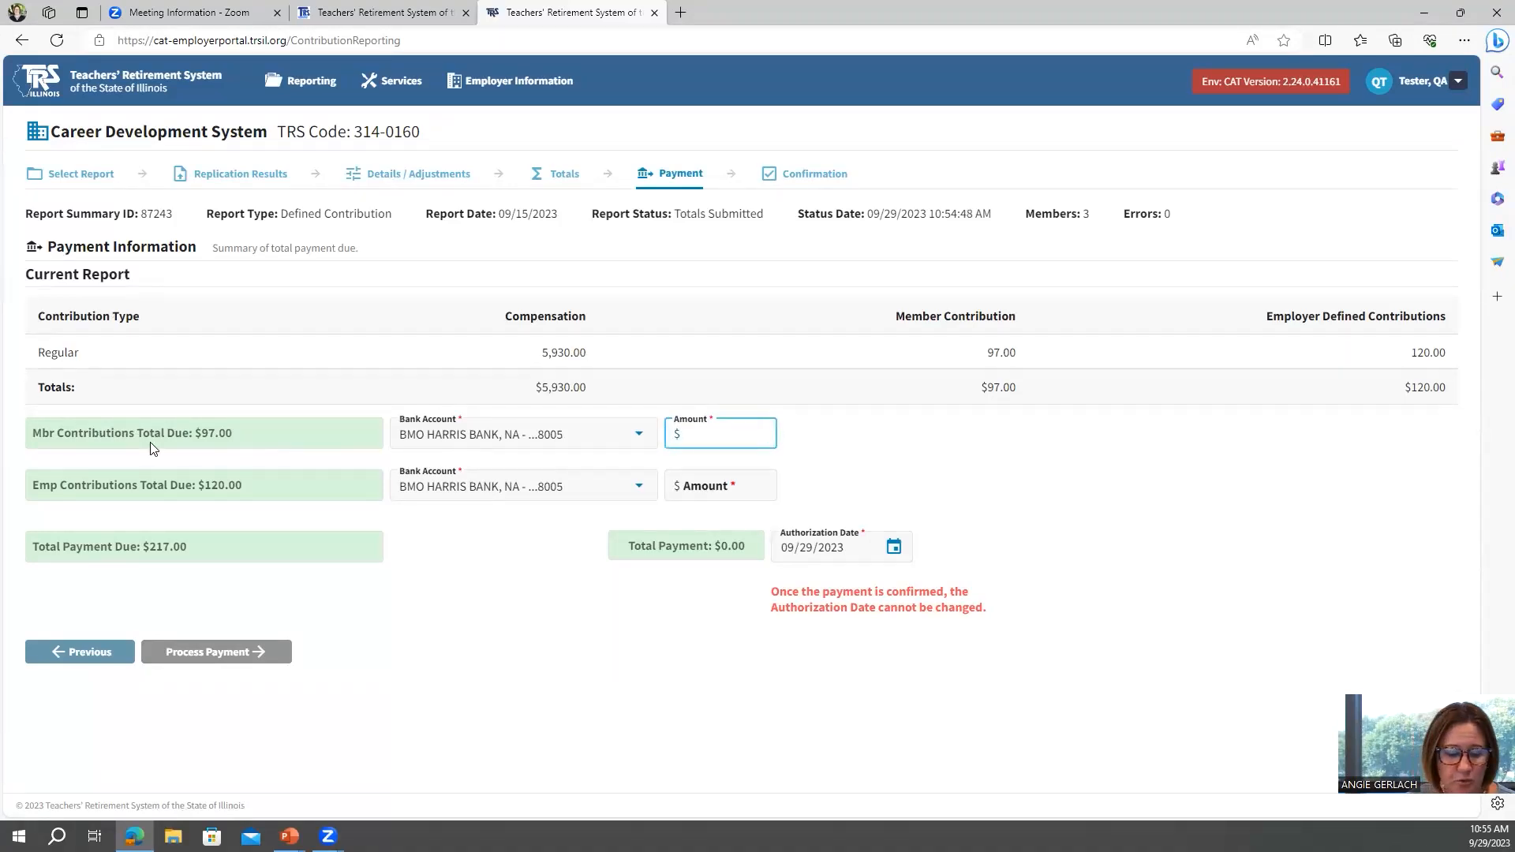
text(97.00)
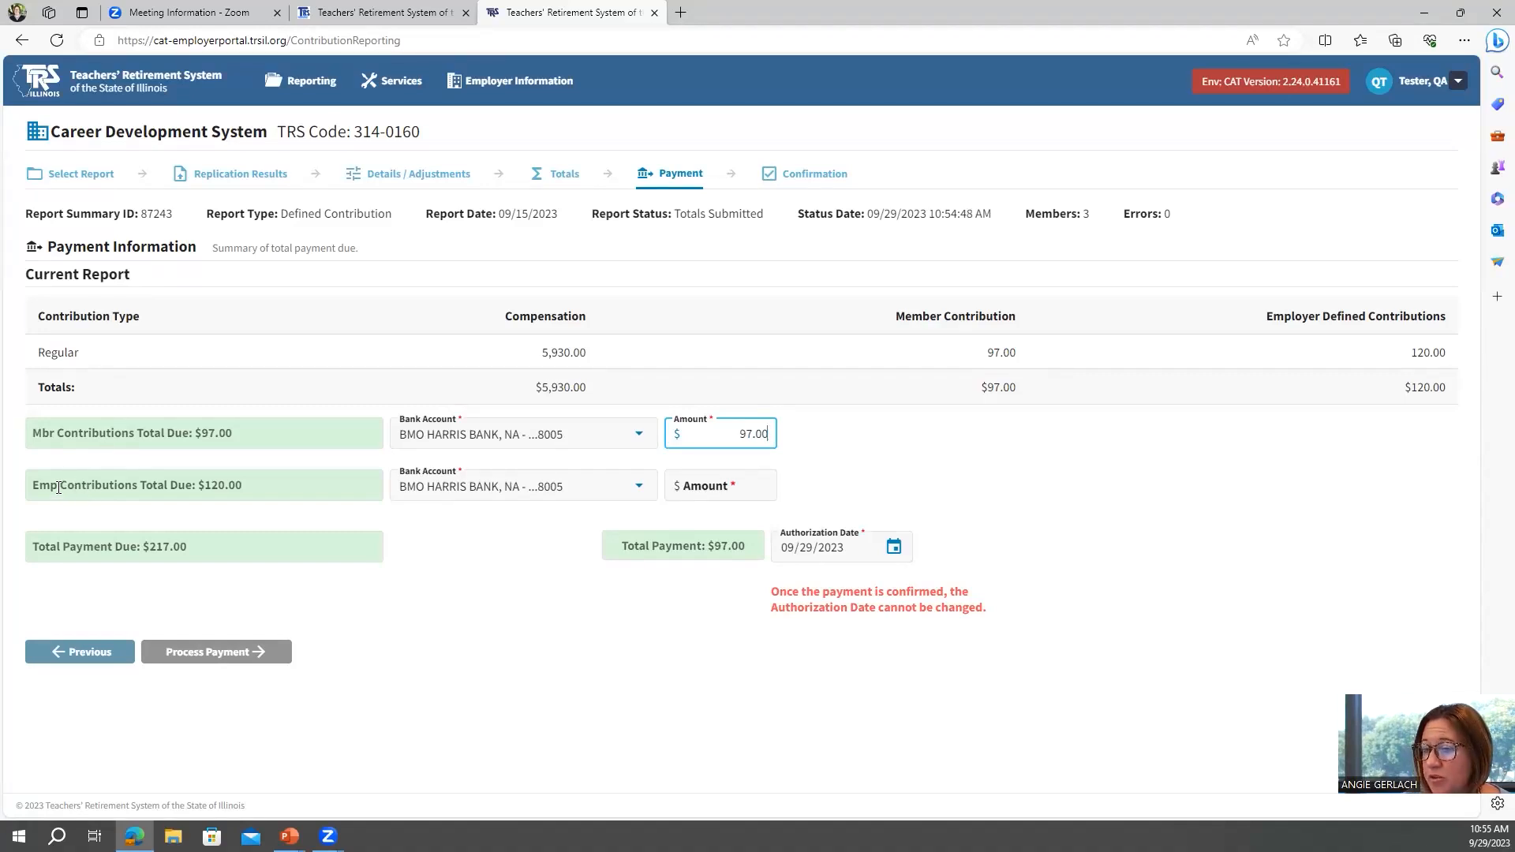
click(706, 483)
text(120.00)
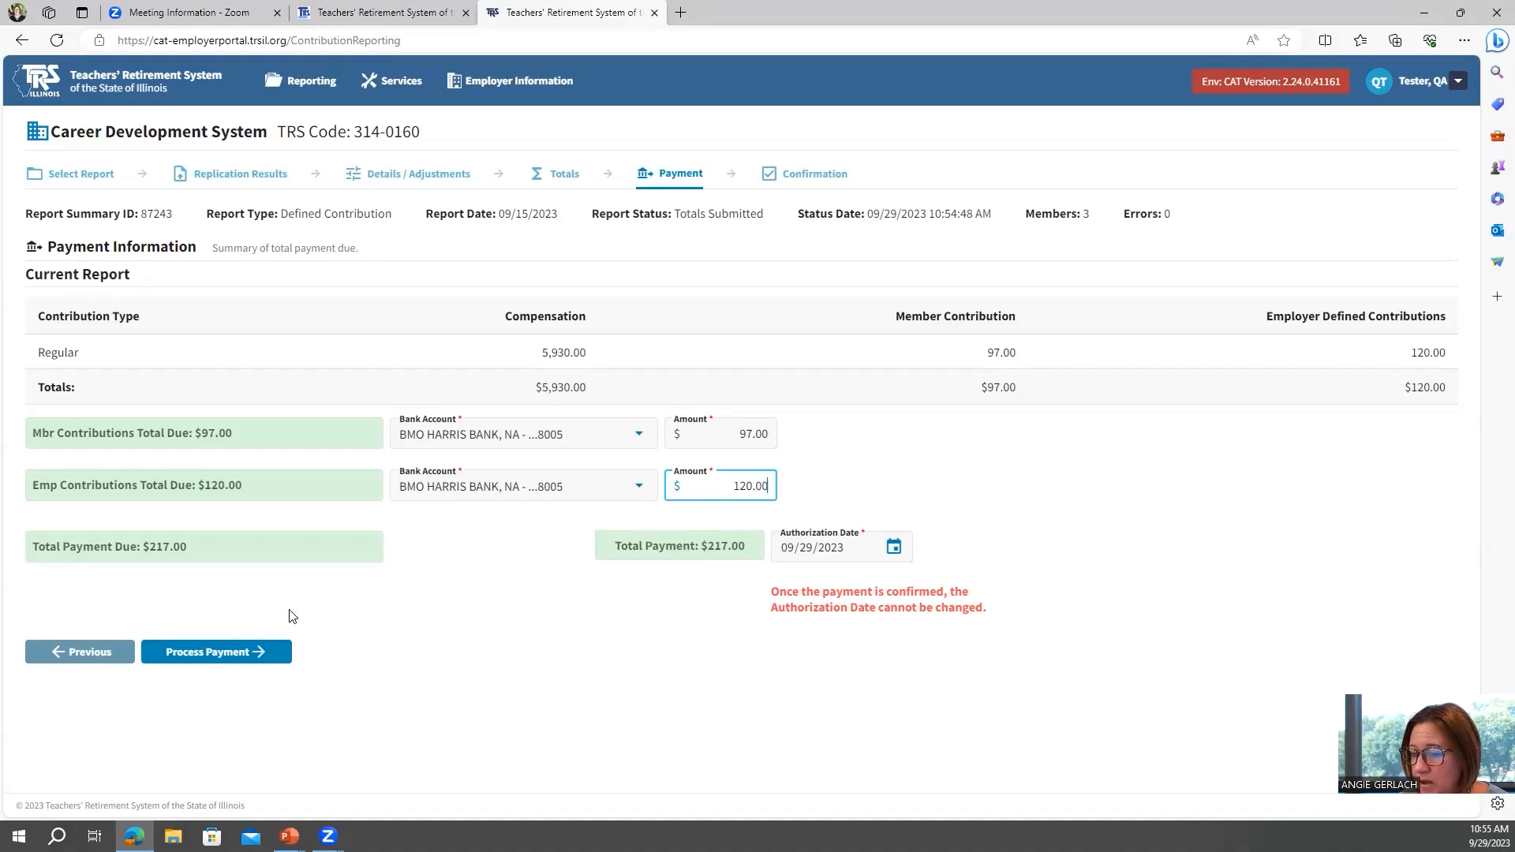
Process and confirm the $217.00 payment, then return to the dashboard.
click(216, 655)
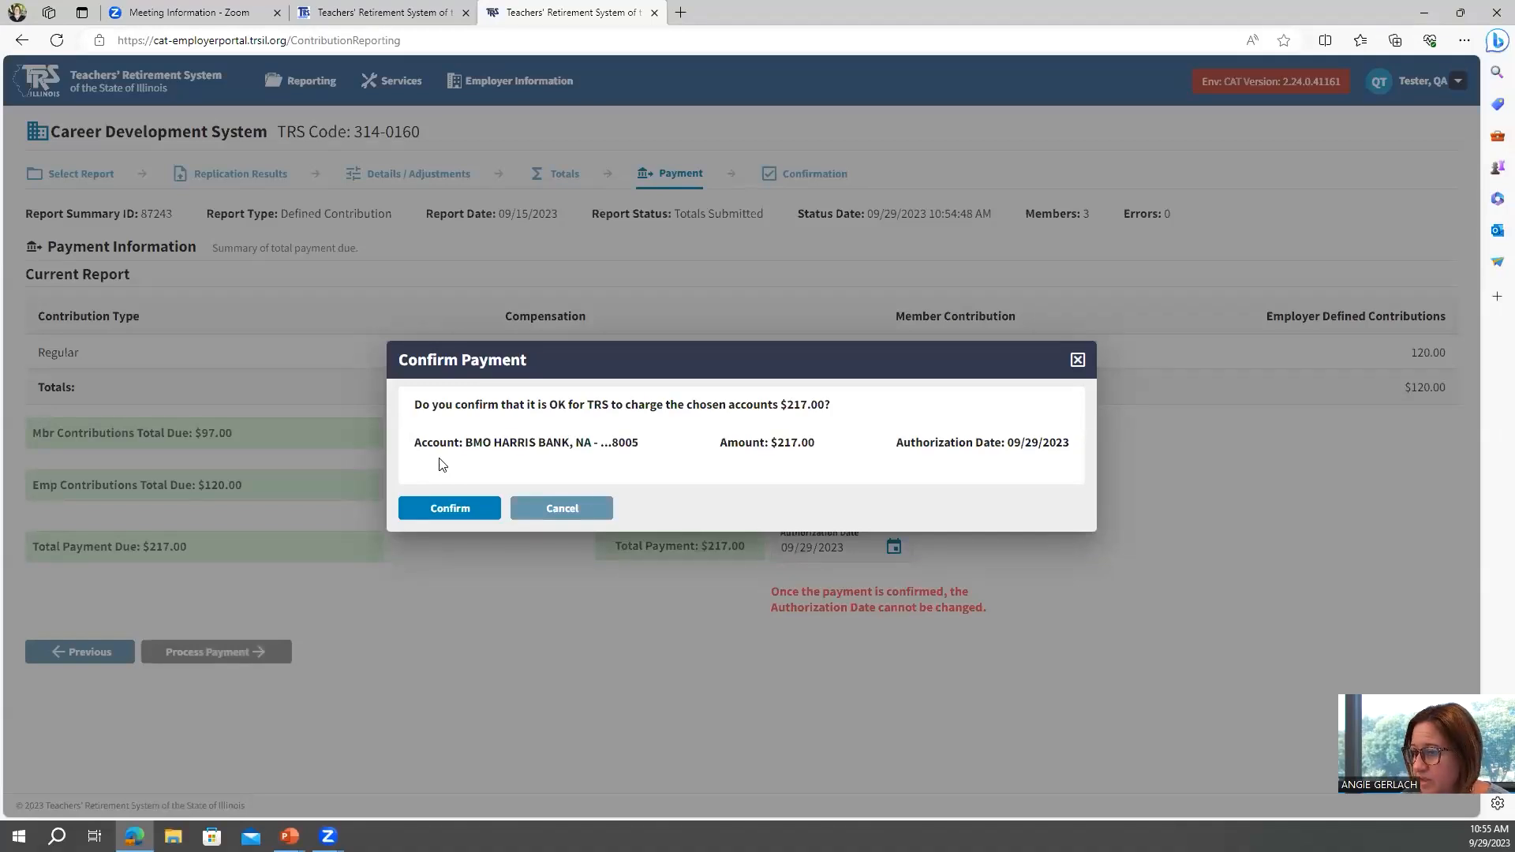
click(441, 513)
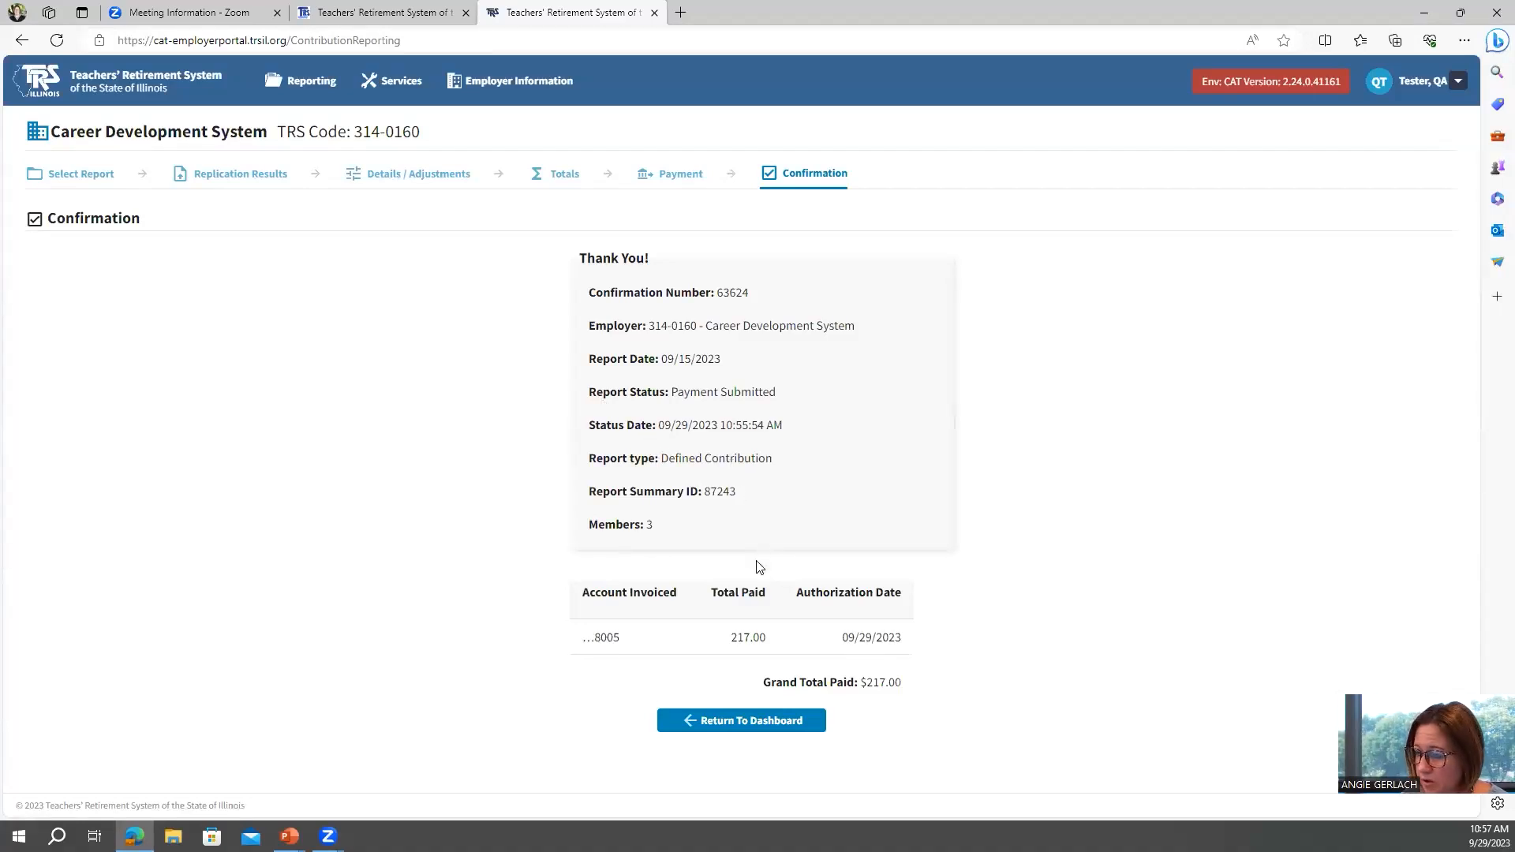
click(711, 728)
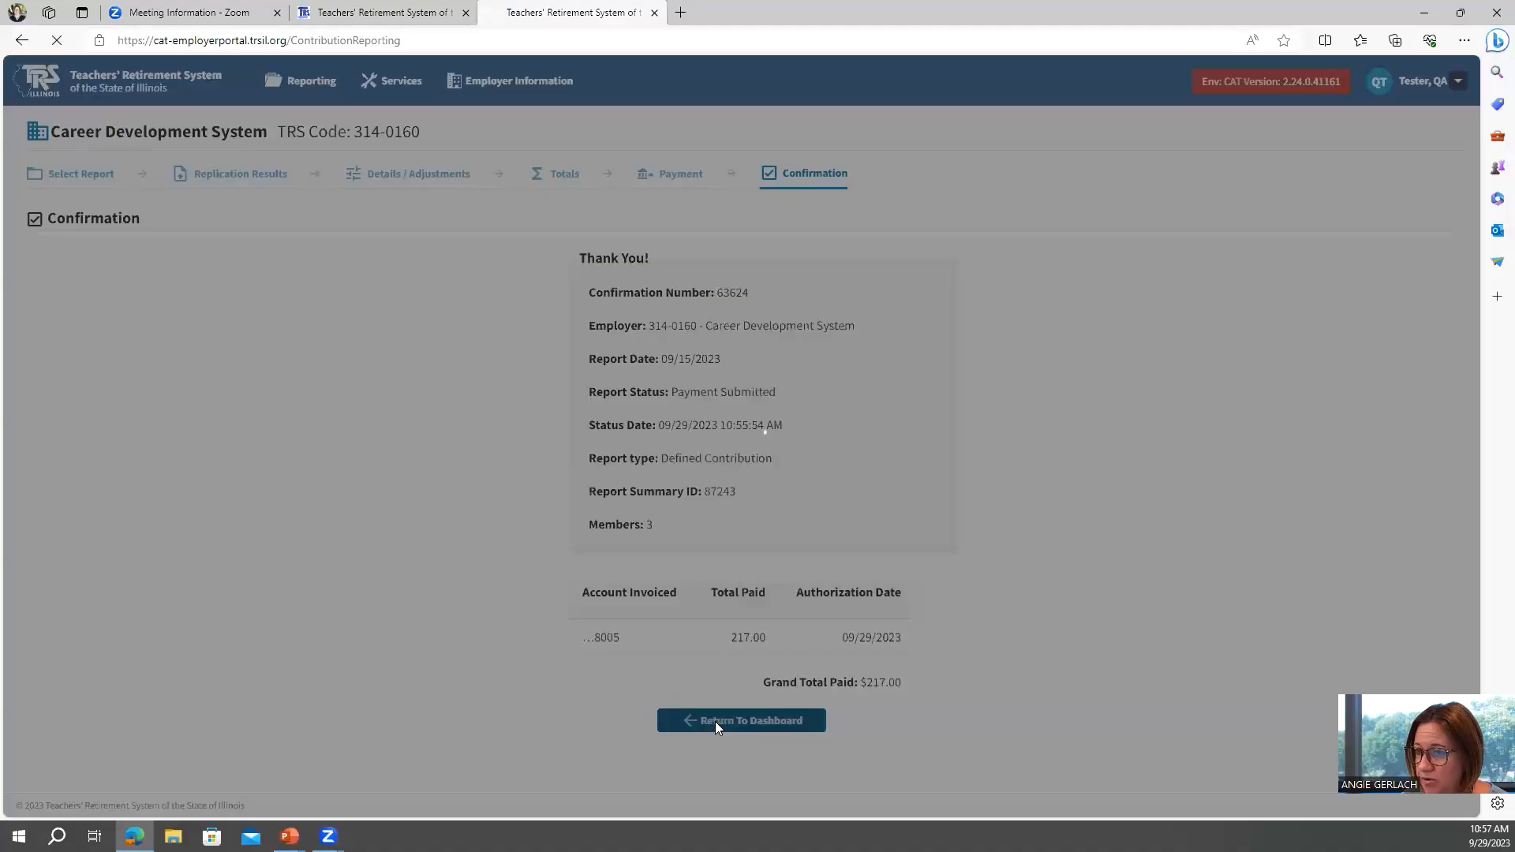
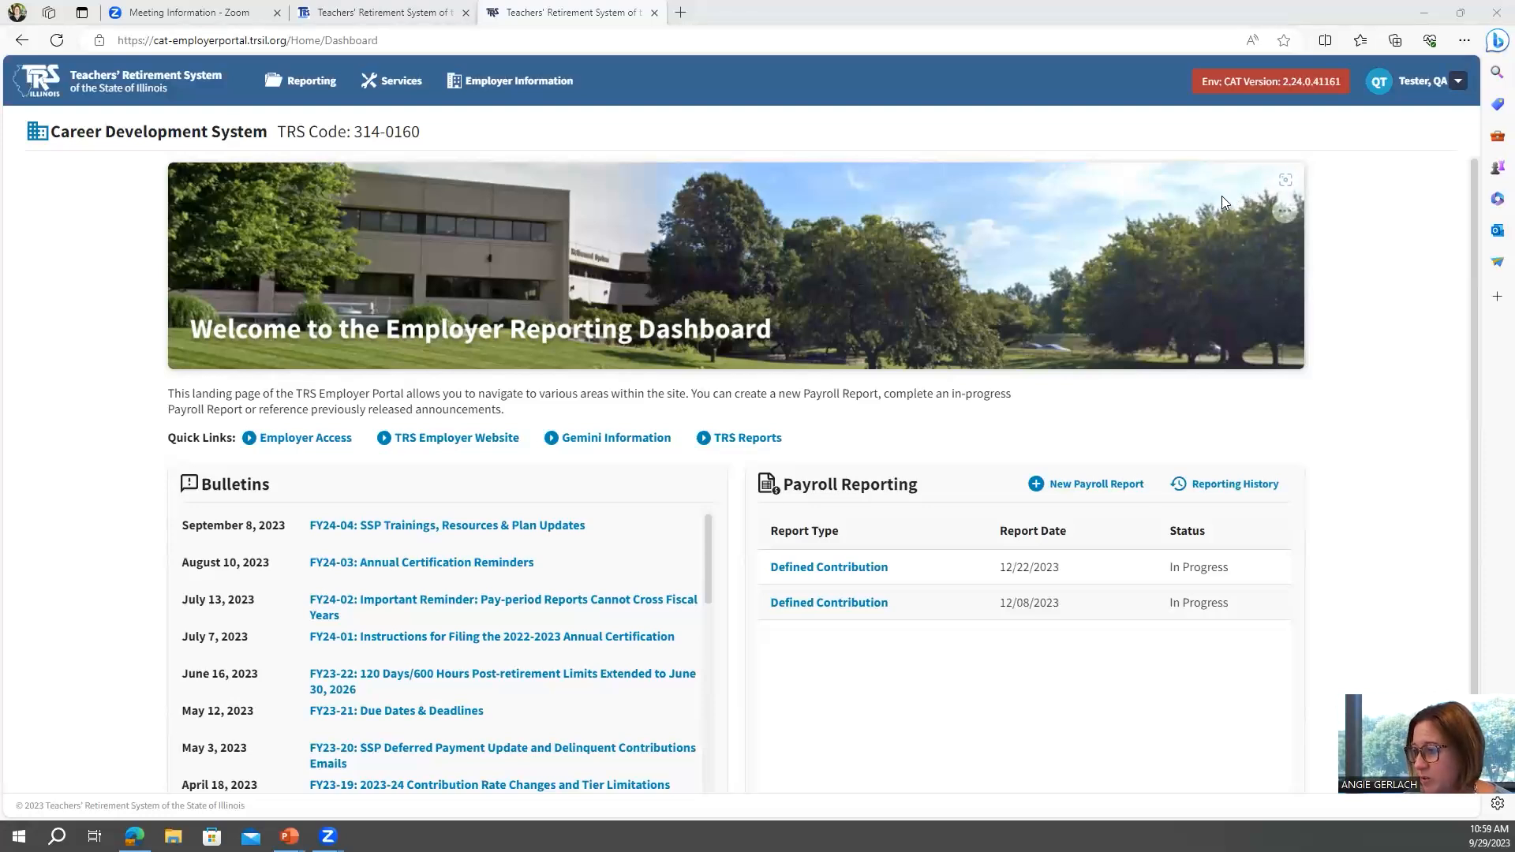
click(1085, 487)
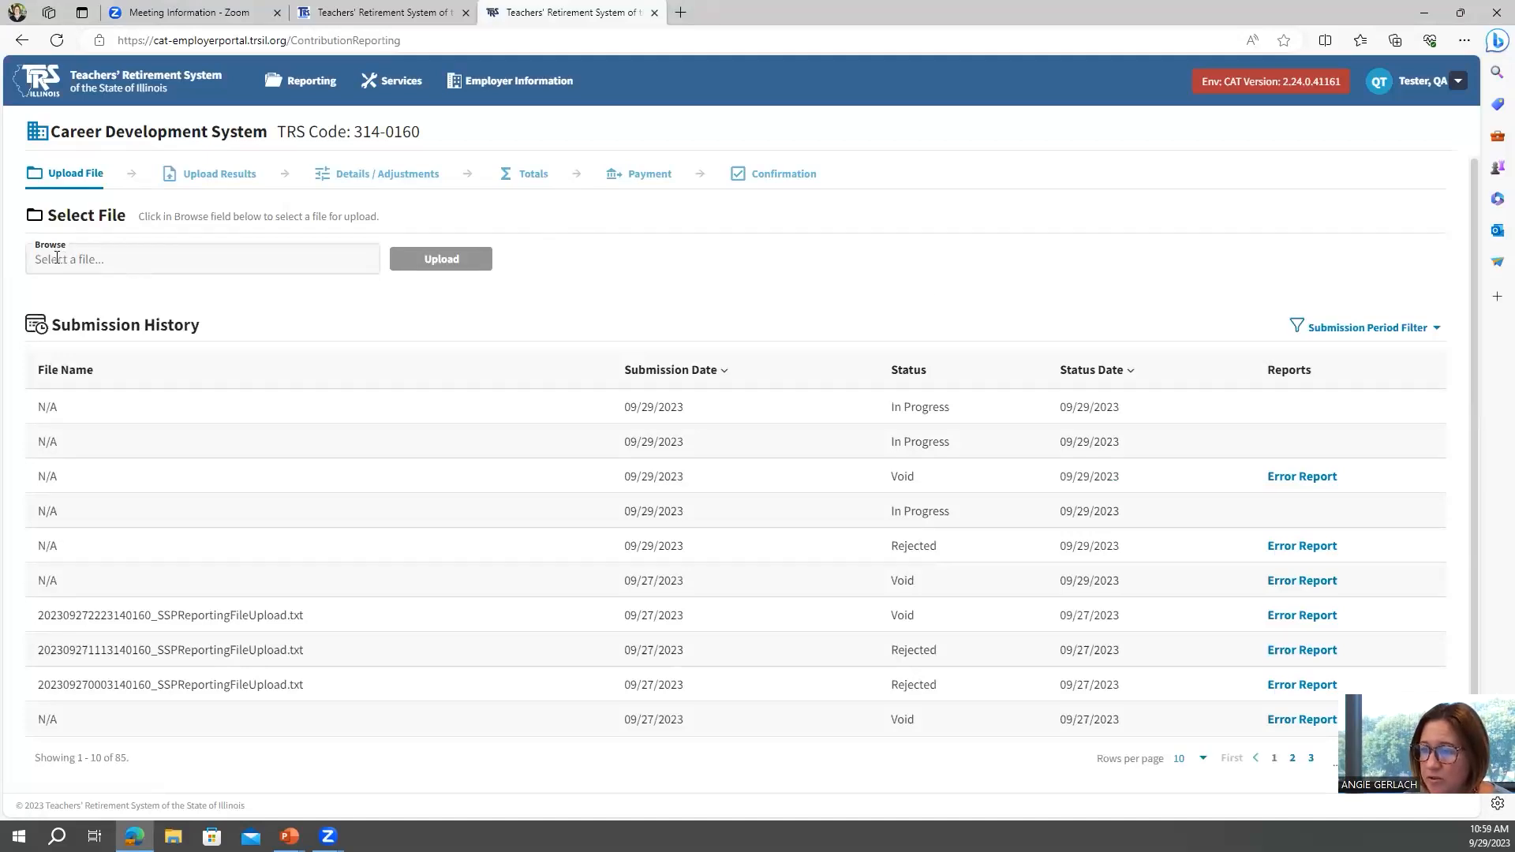
click(99, 259)
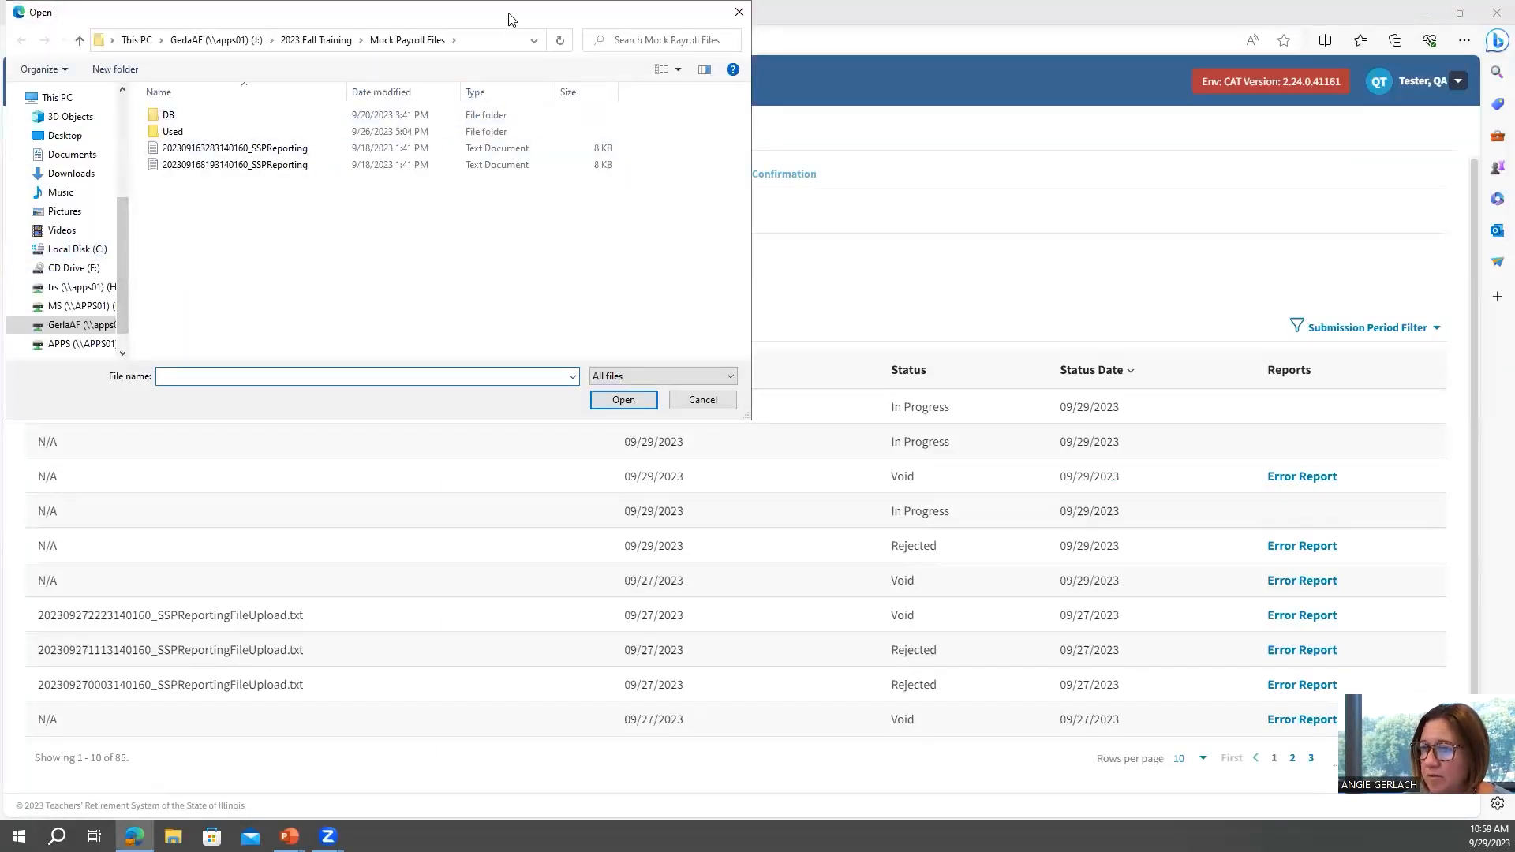
drag(509, 19, 570, 67)
click(283, 213)
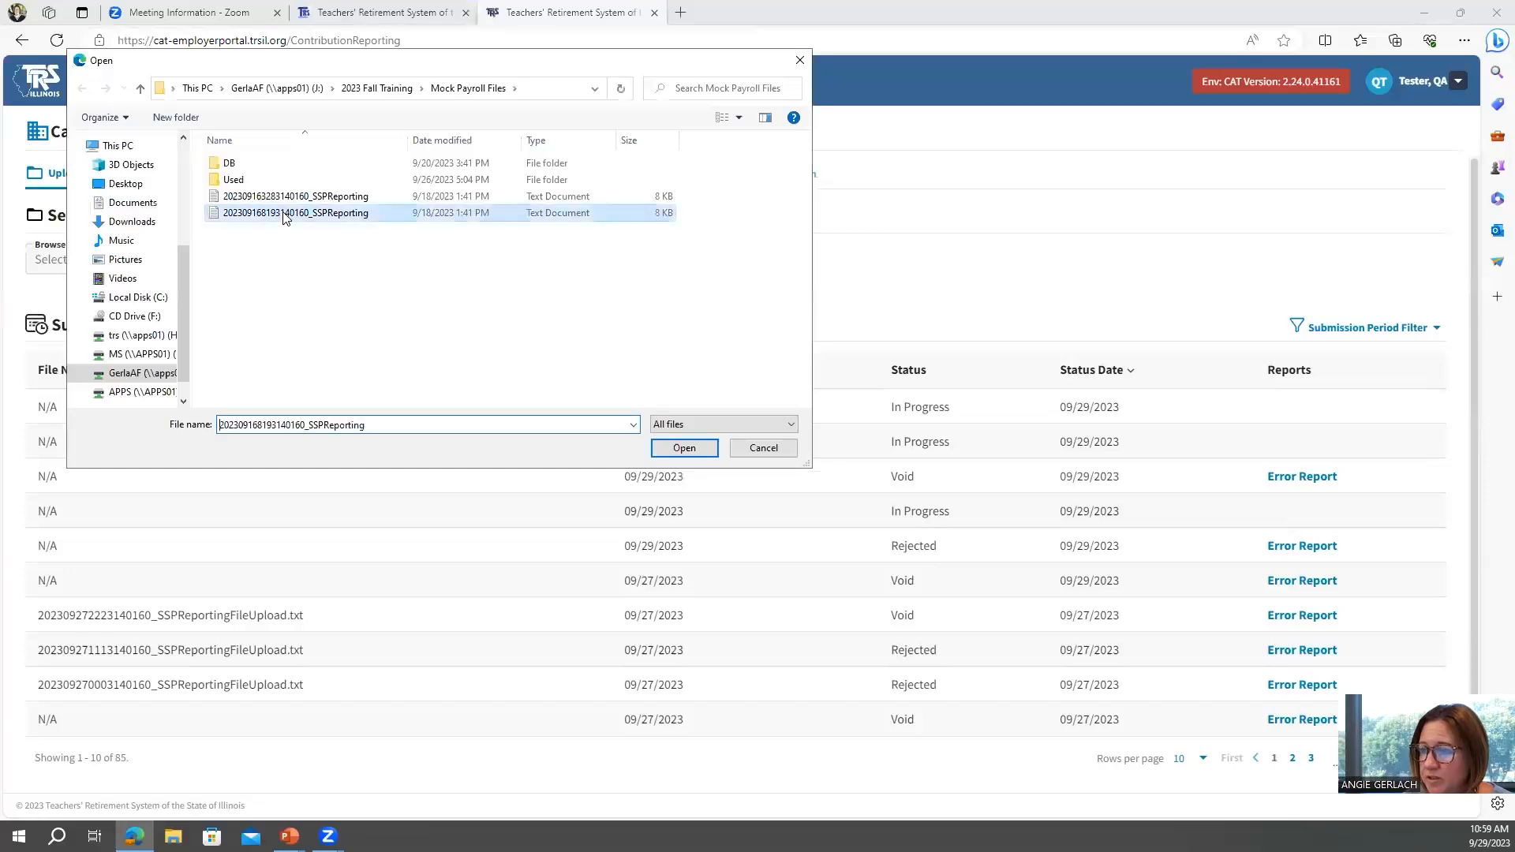
click(684, 449)
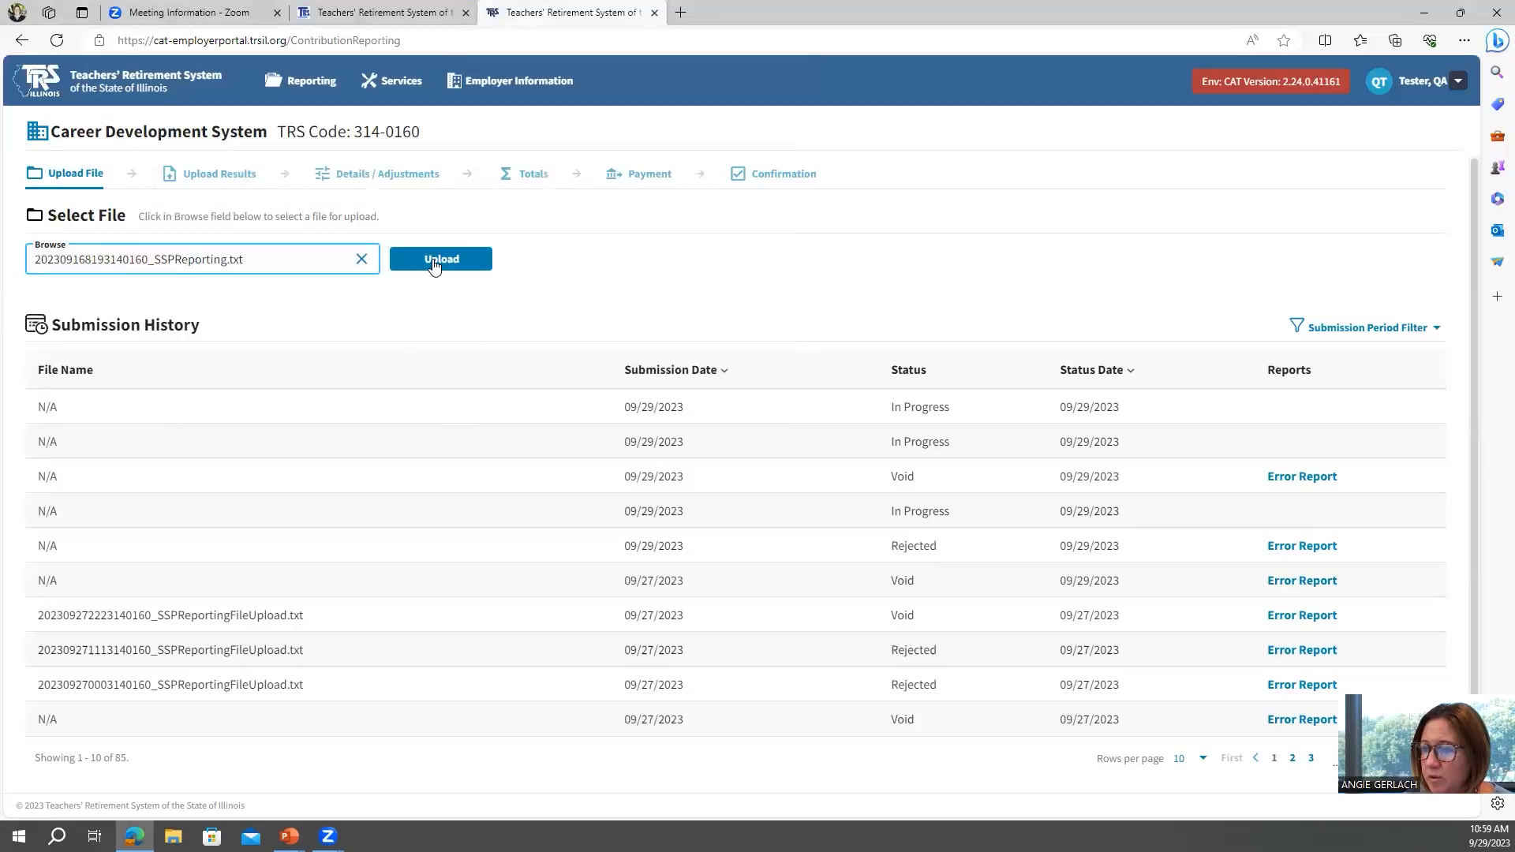
click(435, 265)
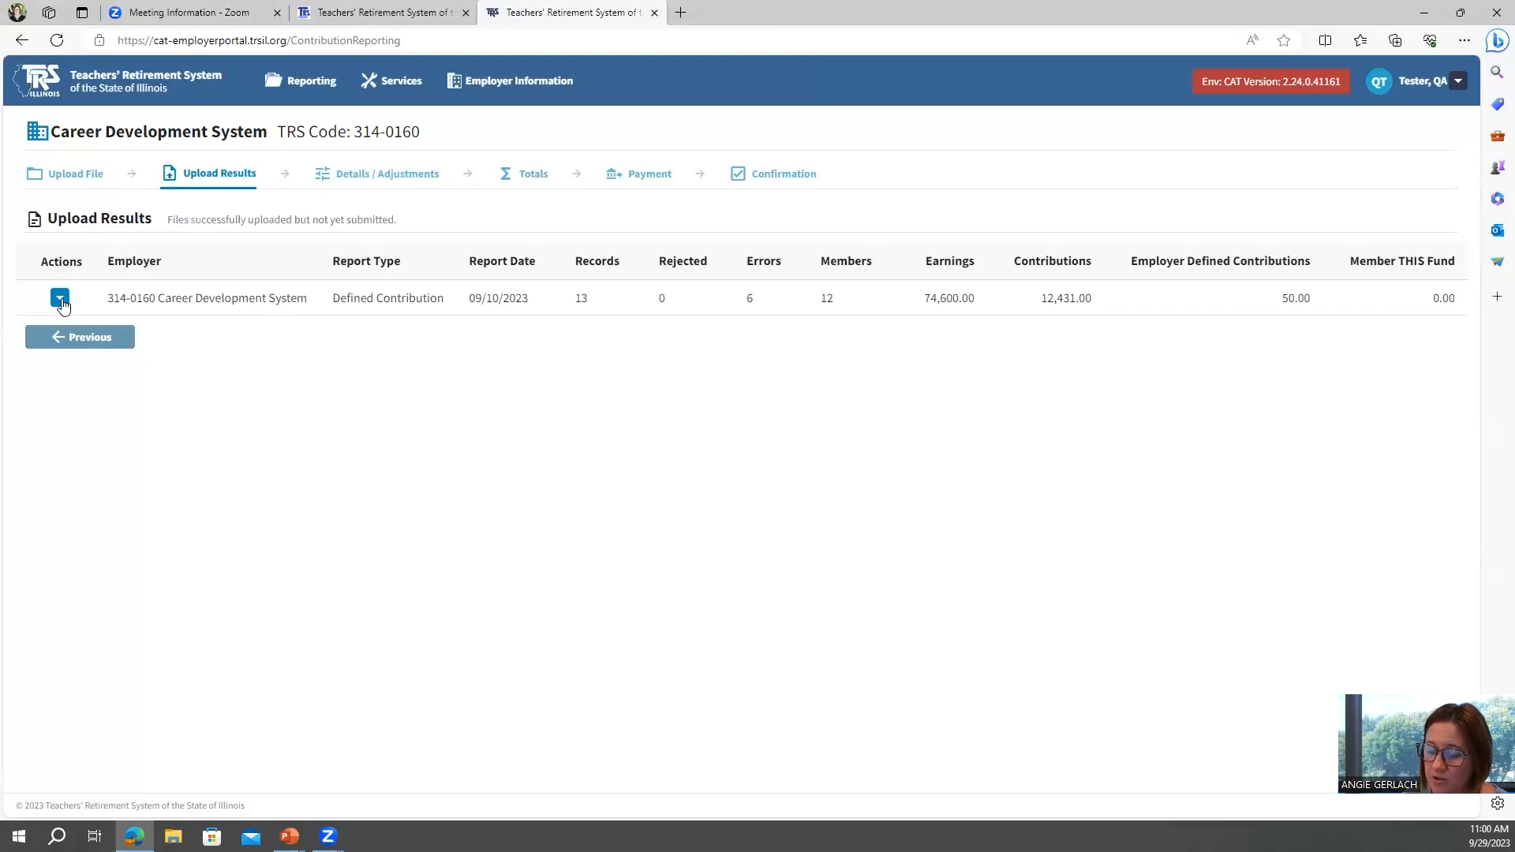
Open the details of the uploaded 09/10/2023 Defined Contribution report, then return to the dashboard.
click(60, 300)
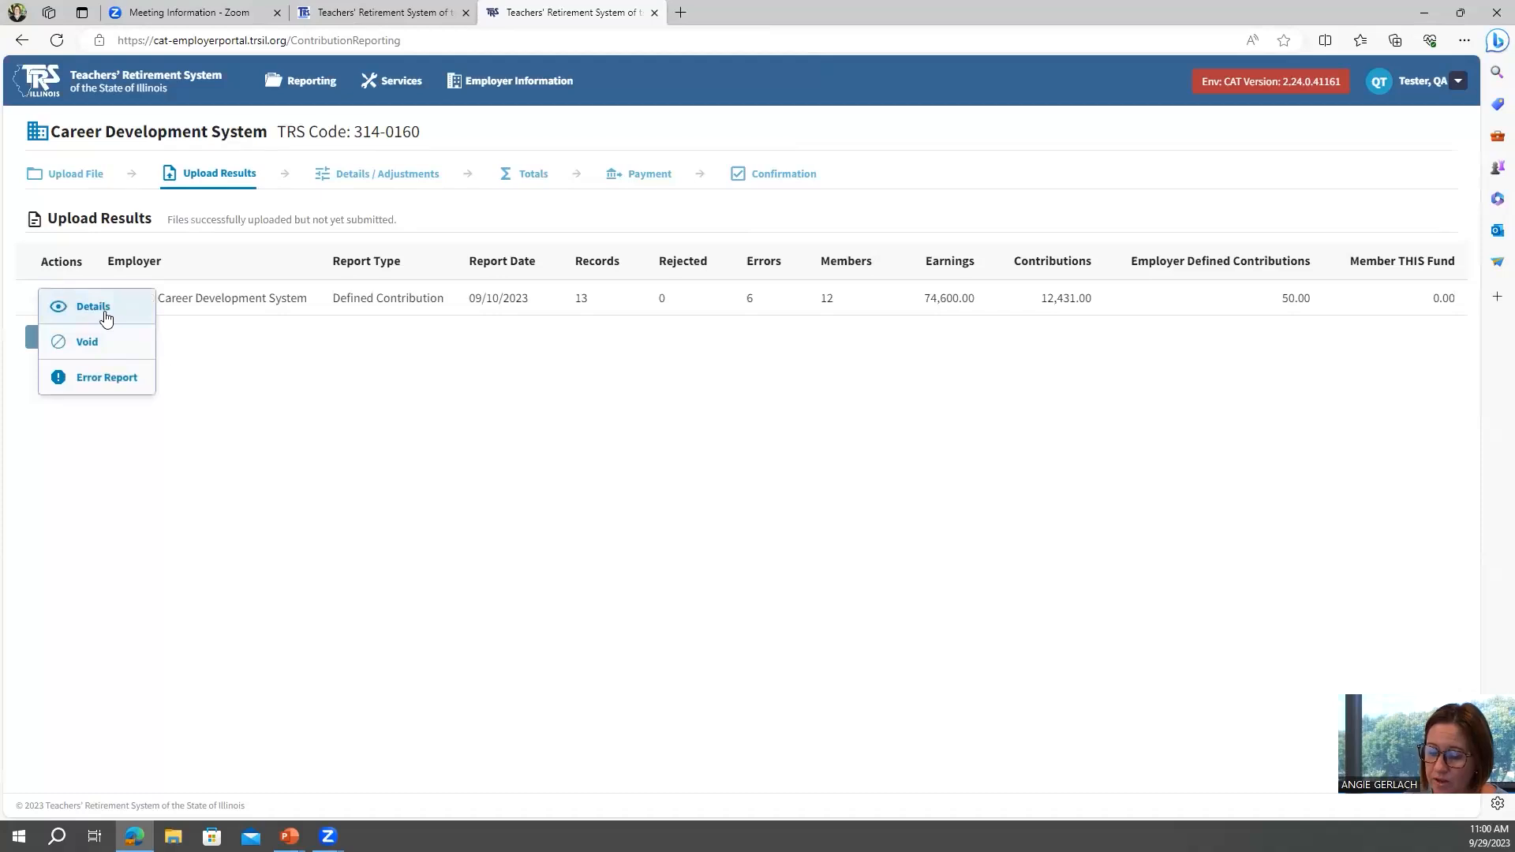
click(93, 307)
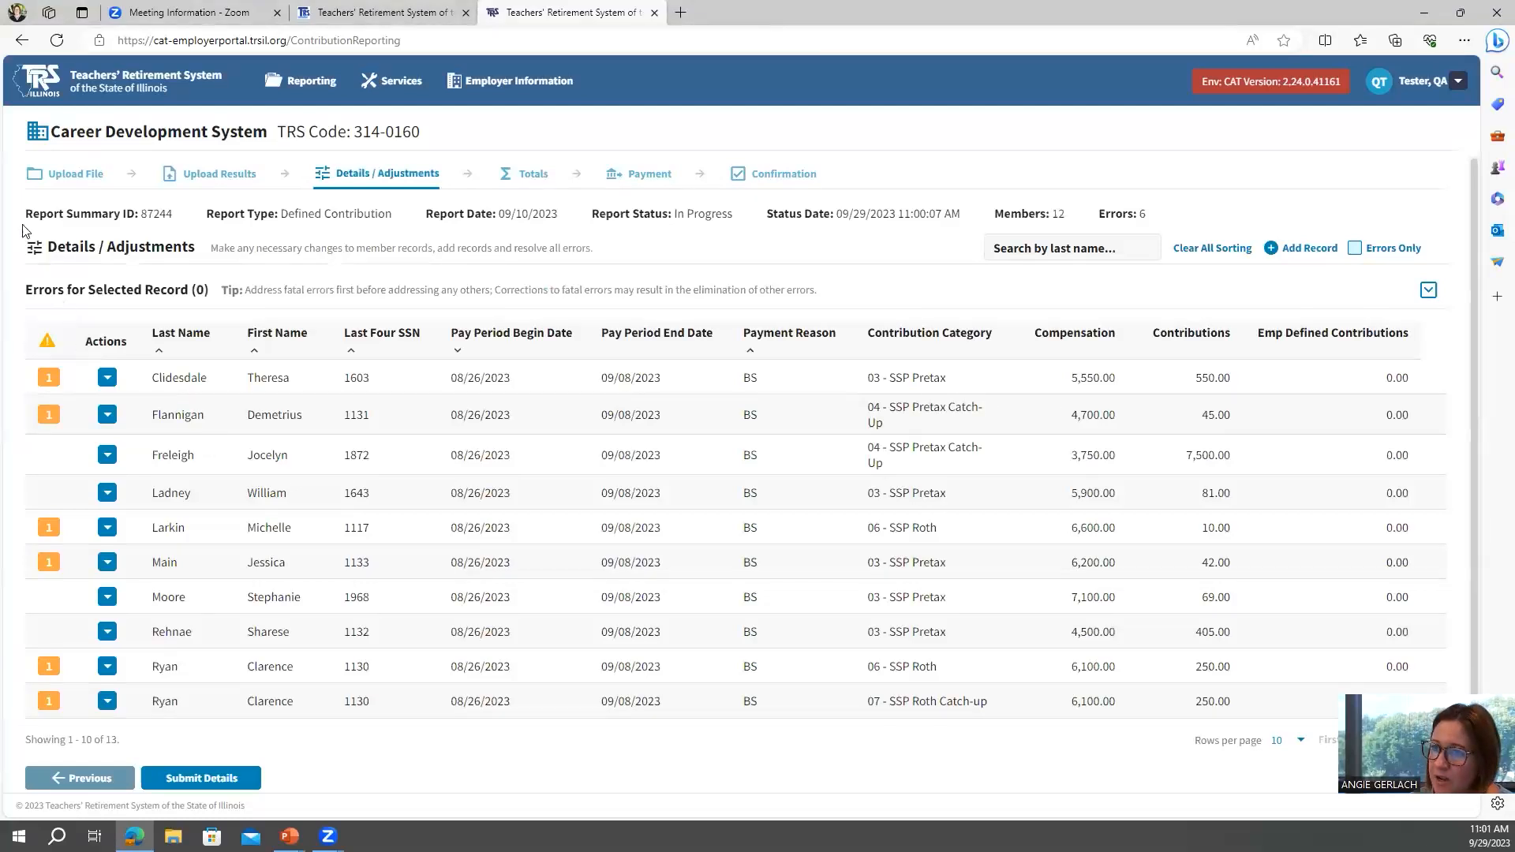
click(37, 73)
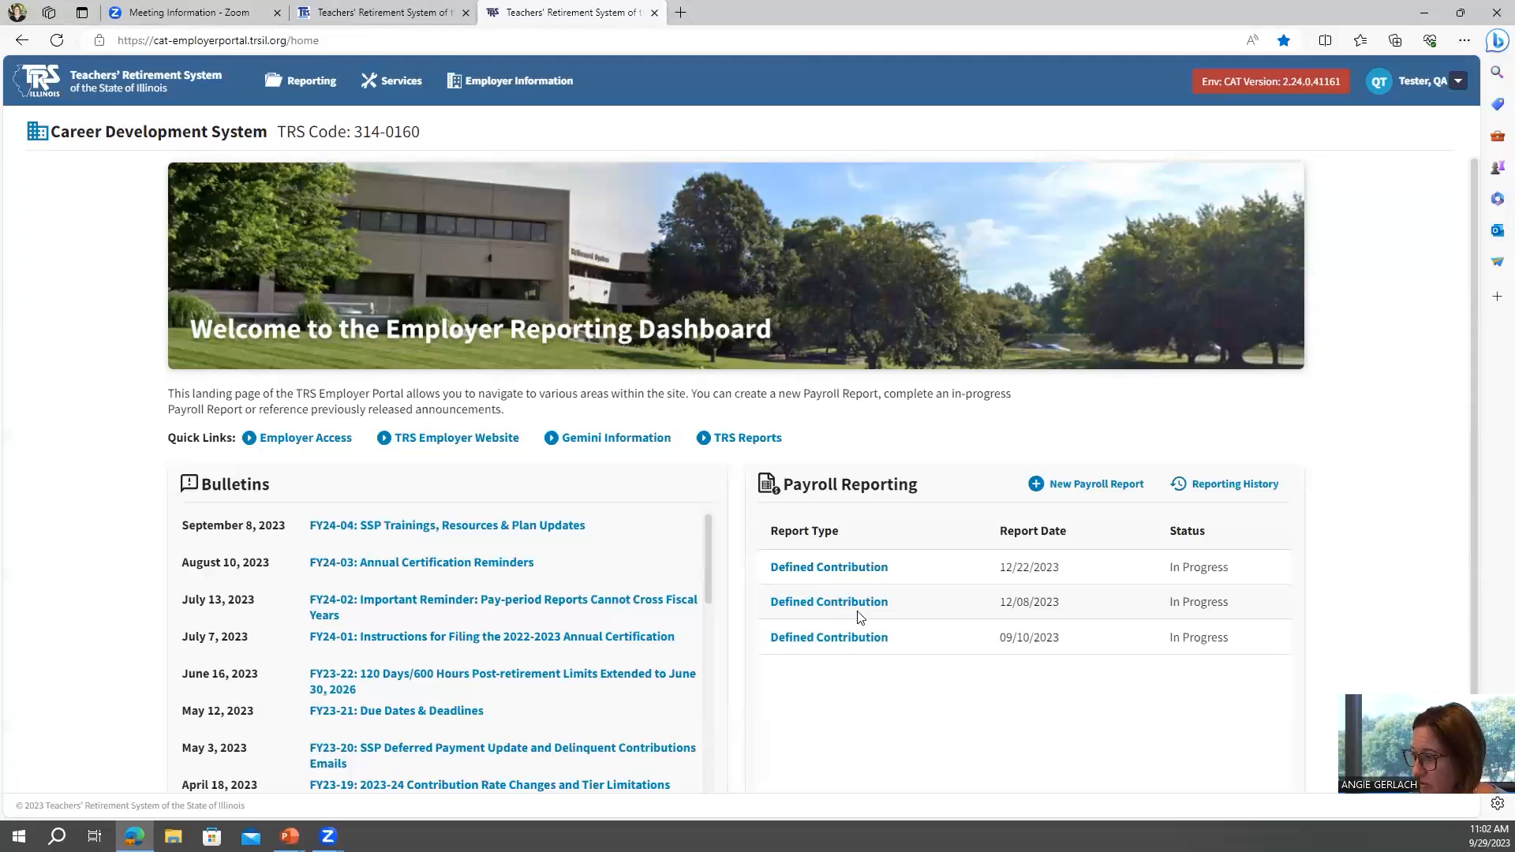
Open the 12/22/2023 in-progress report and delete the record with the fatal SSP Record for Non-Enrollee error.
click(832, 567)
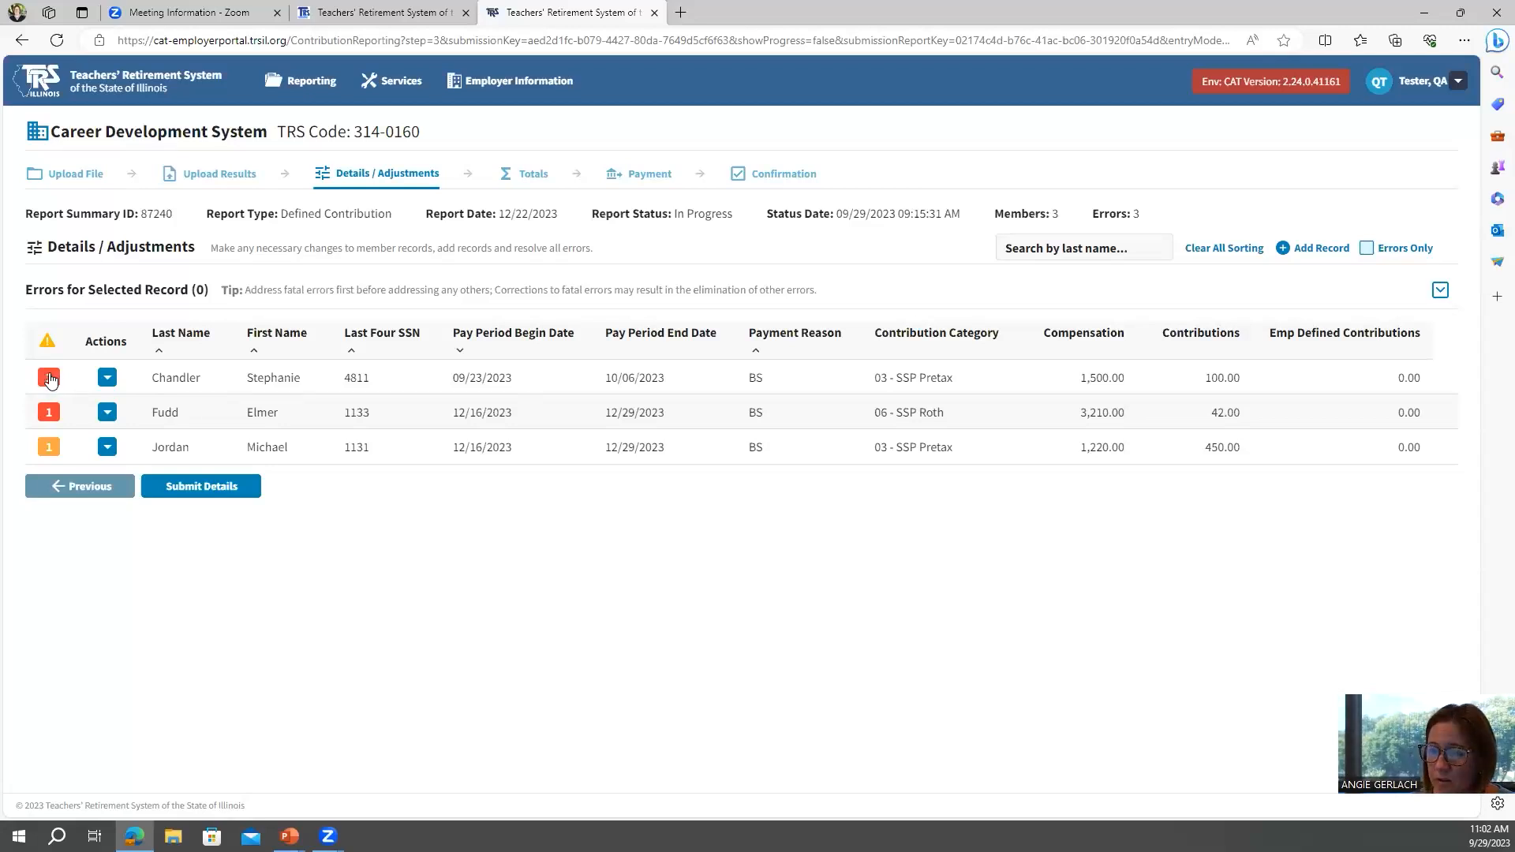
click(50, 380)
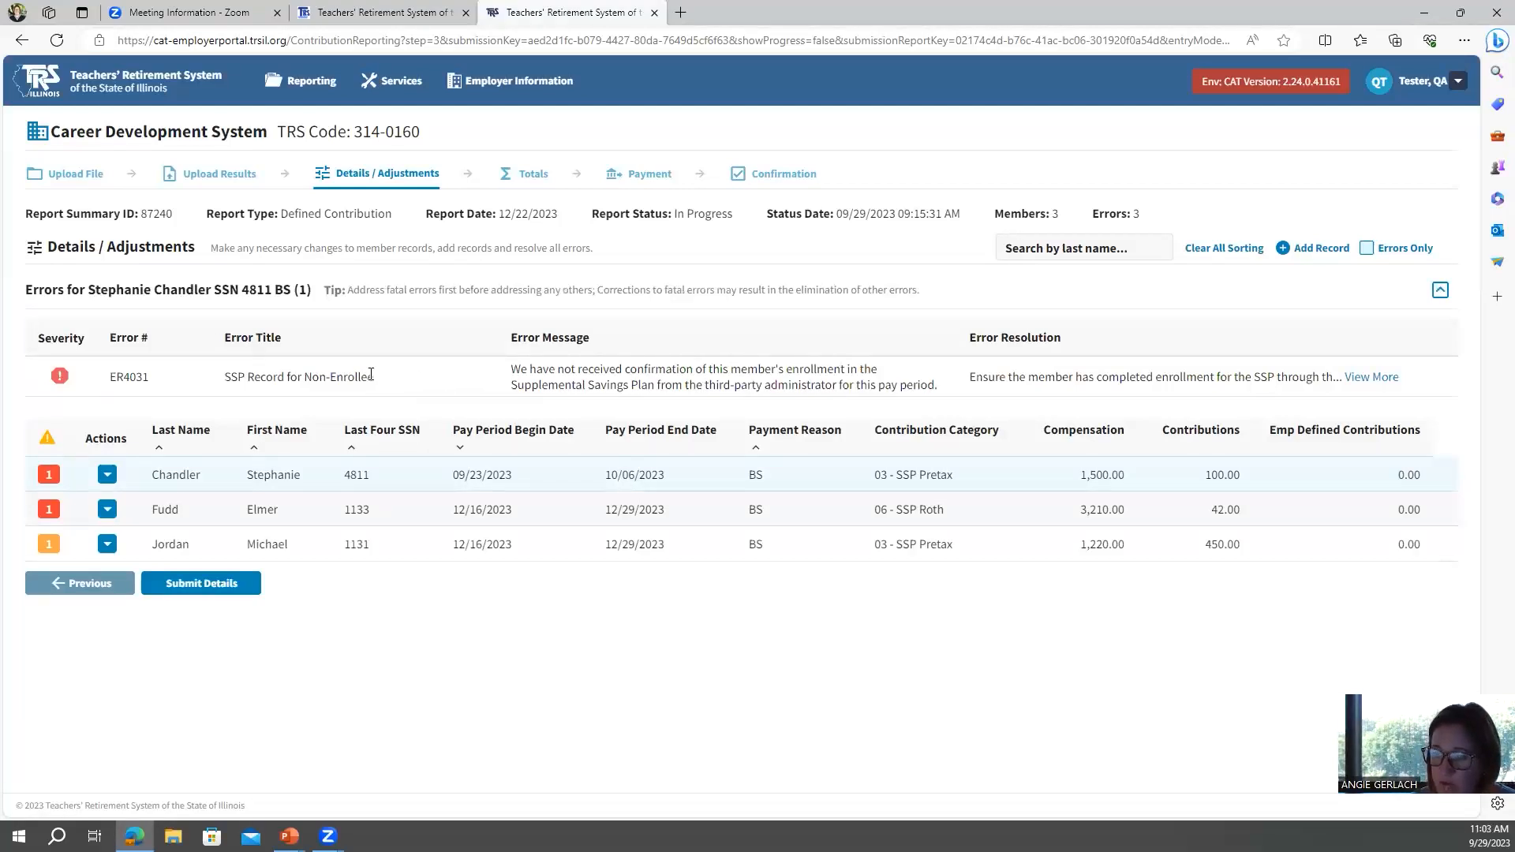
click(108, 475)
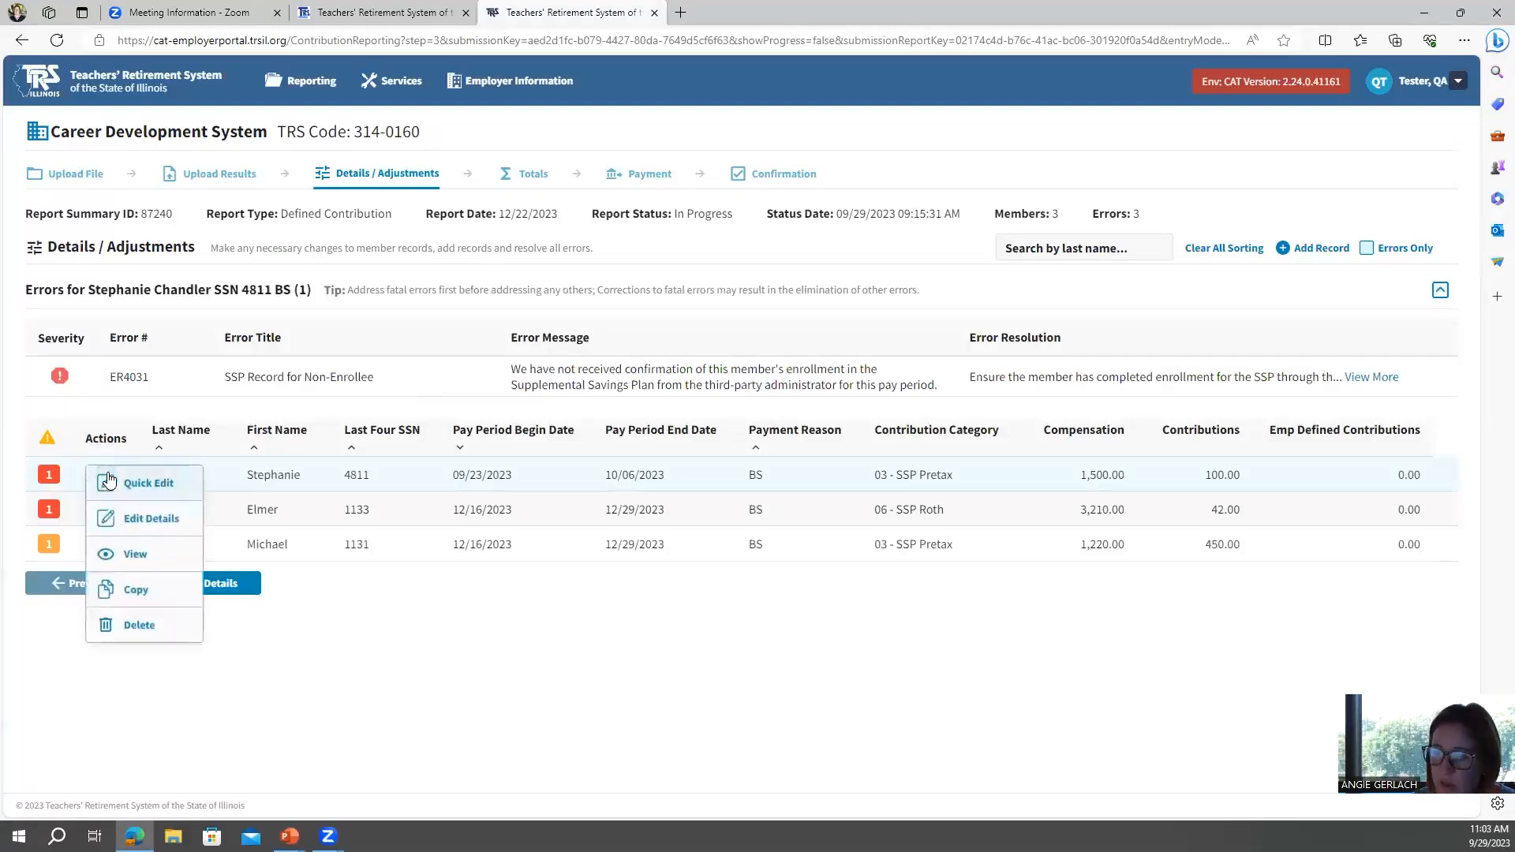
click(139, 628)
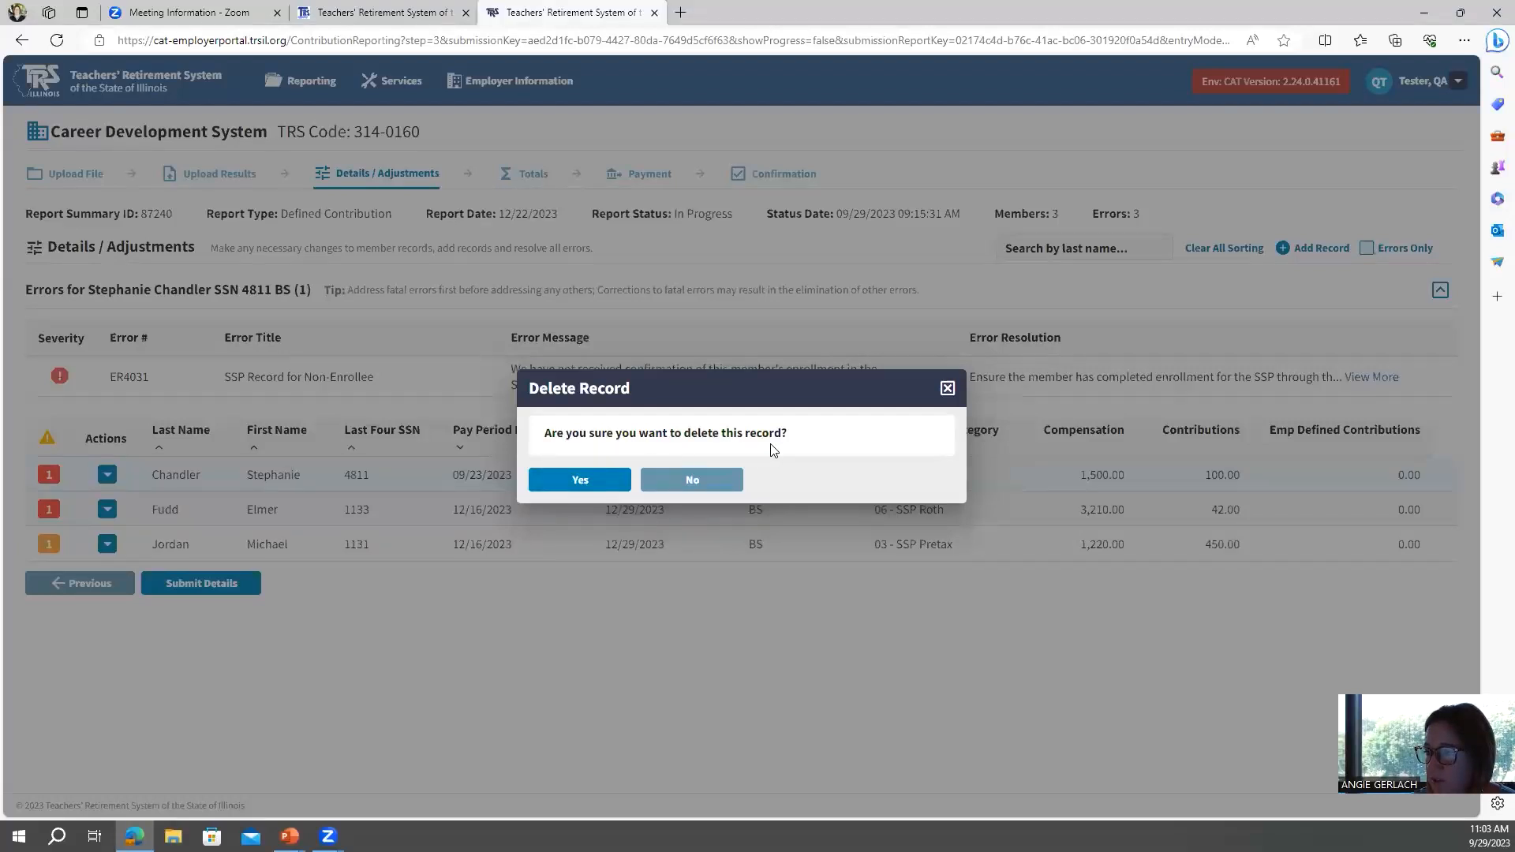
click(568, 487)
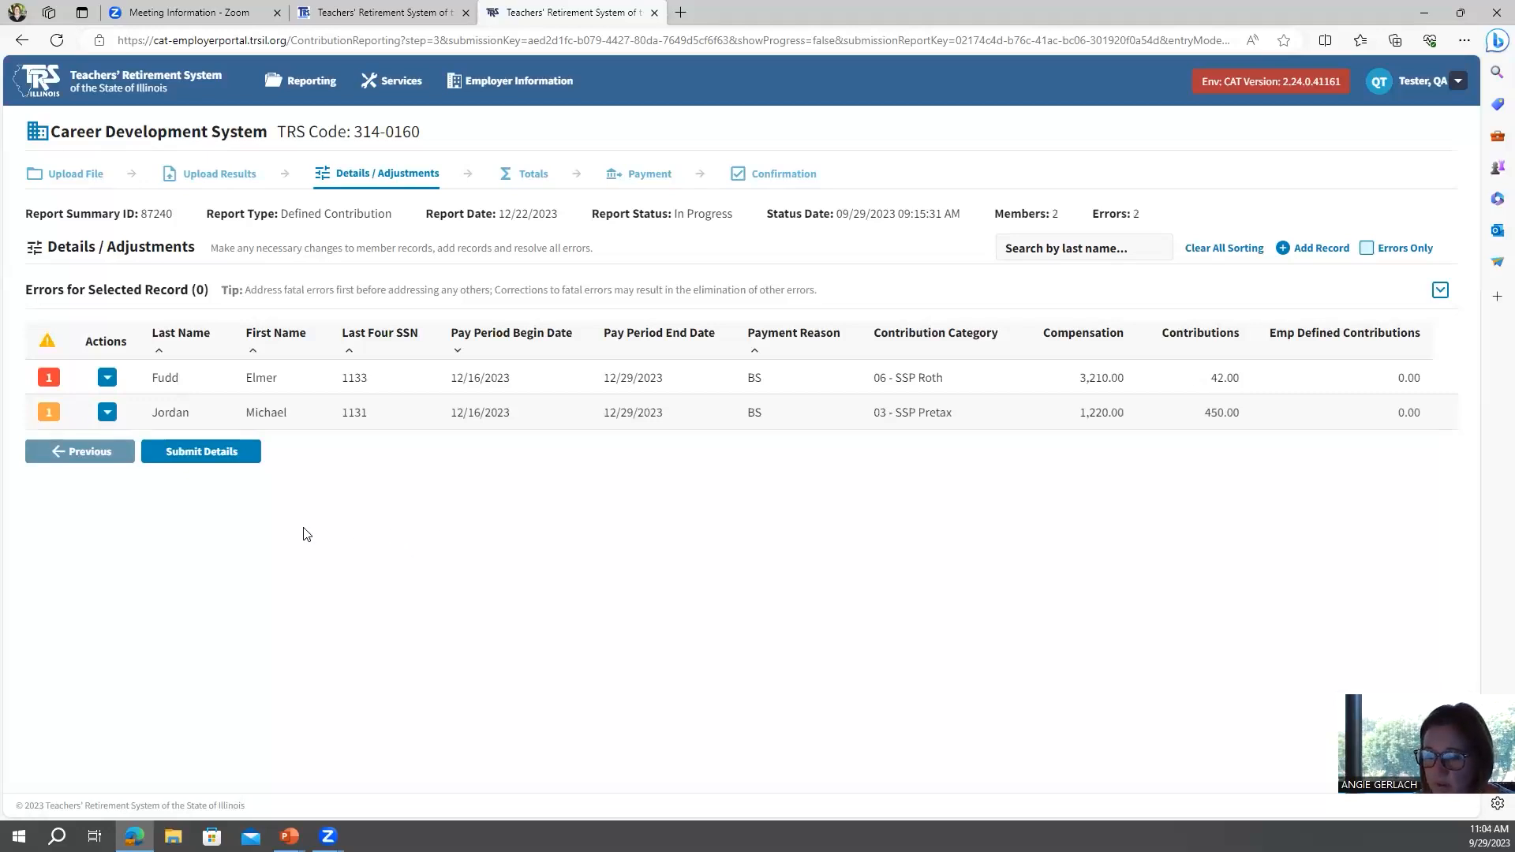
Certify the SSP Contributions Mismatch warning on the 03 - SSP Pretax record through its details page and save it.
click(49, 413)
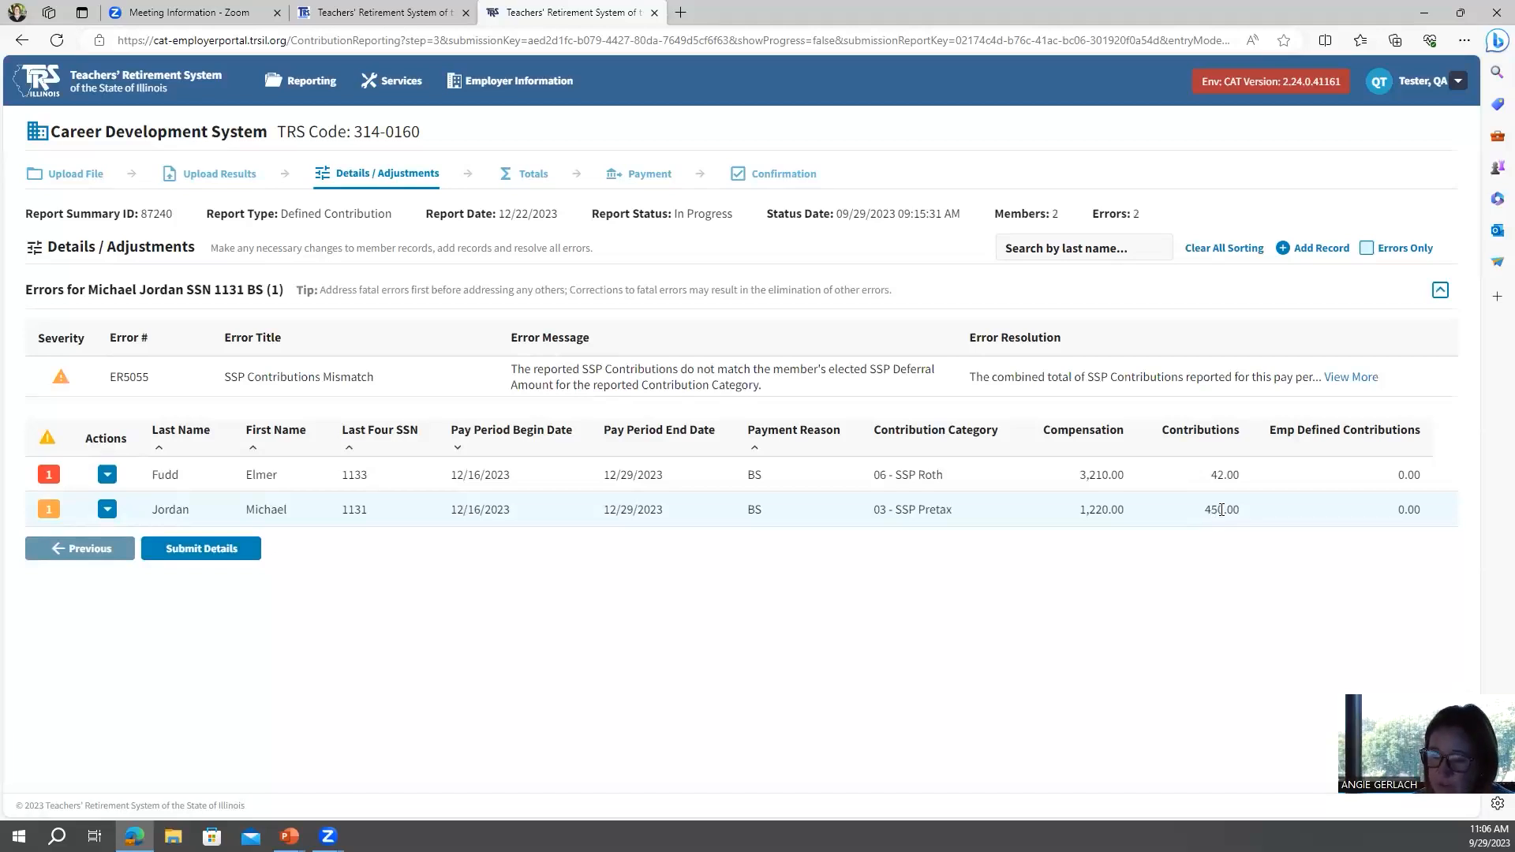
click(108, 515)
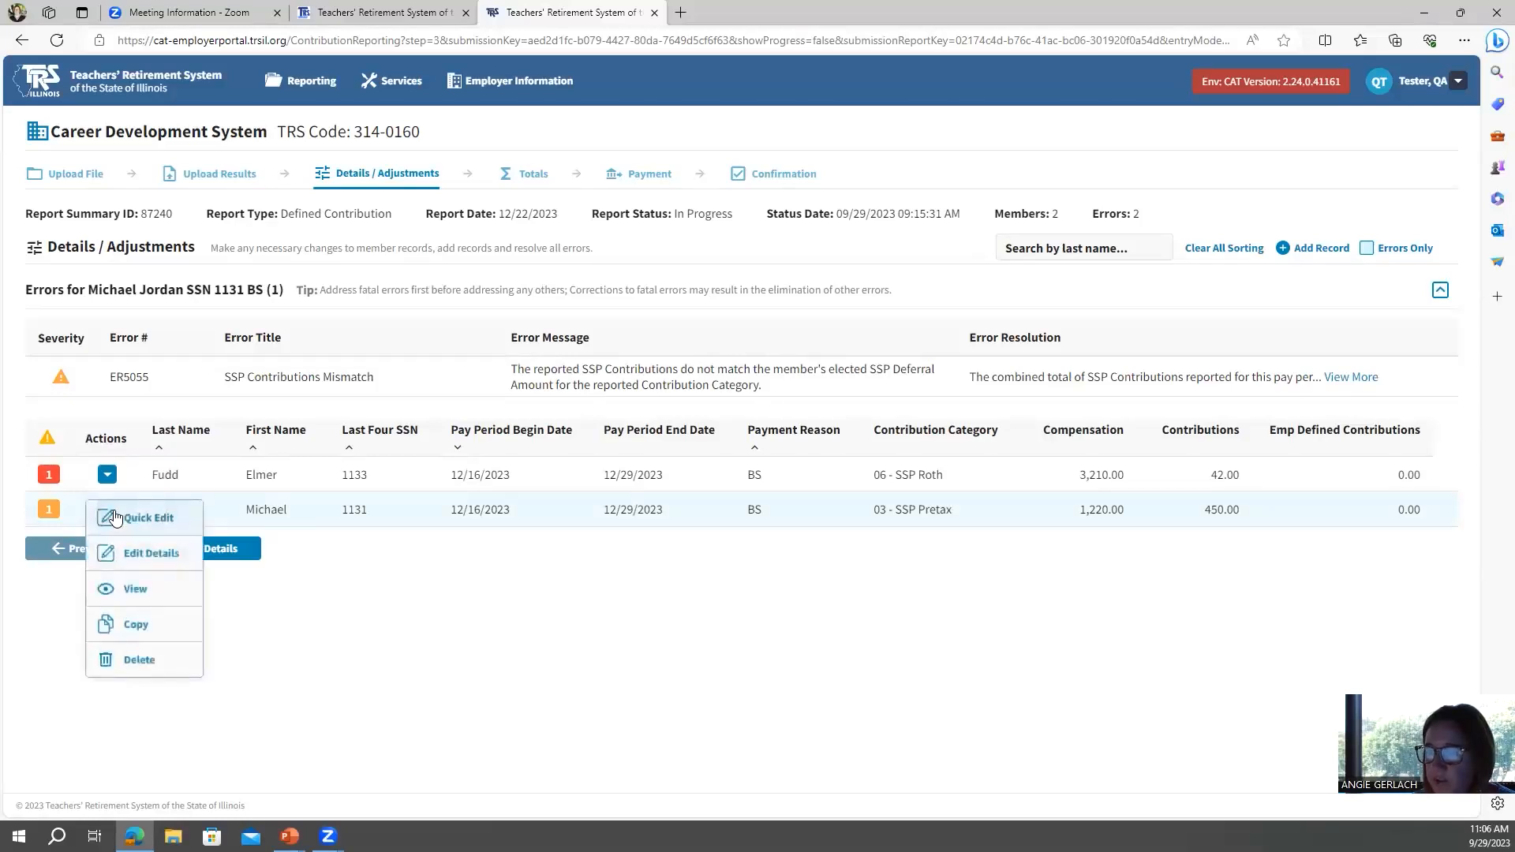
click(133, 557)
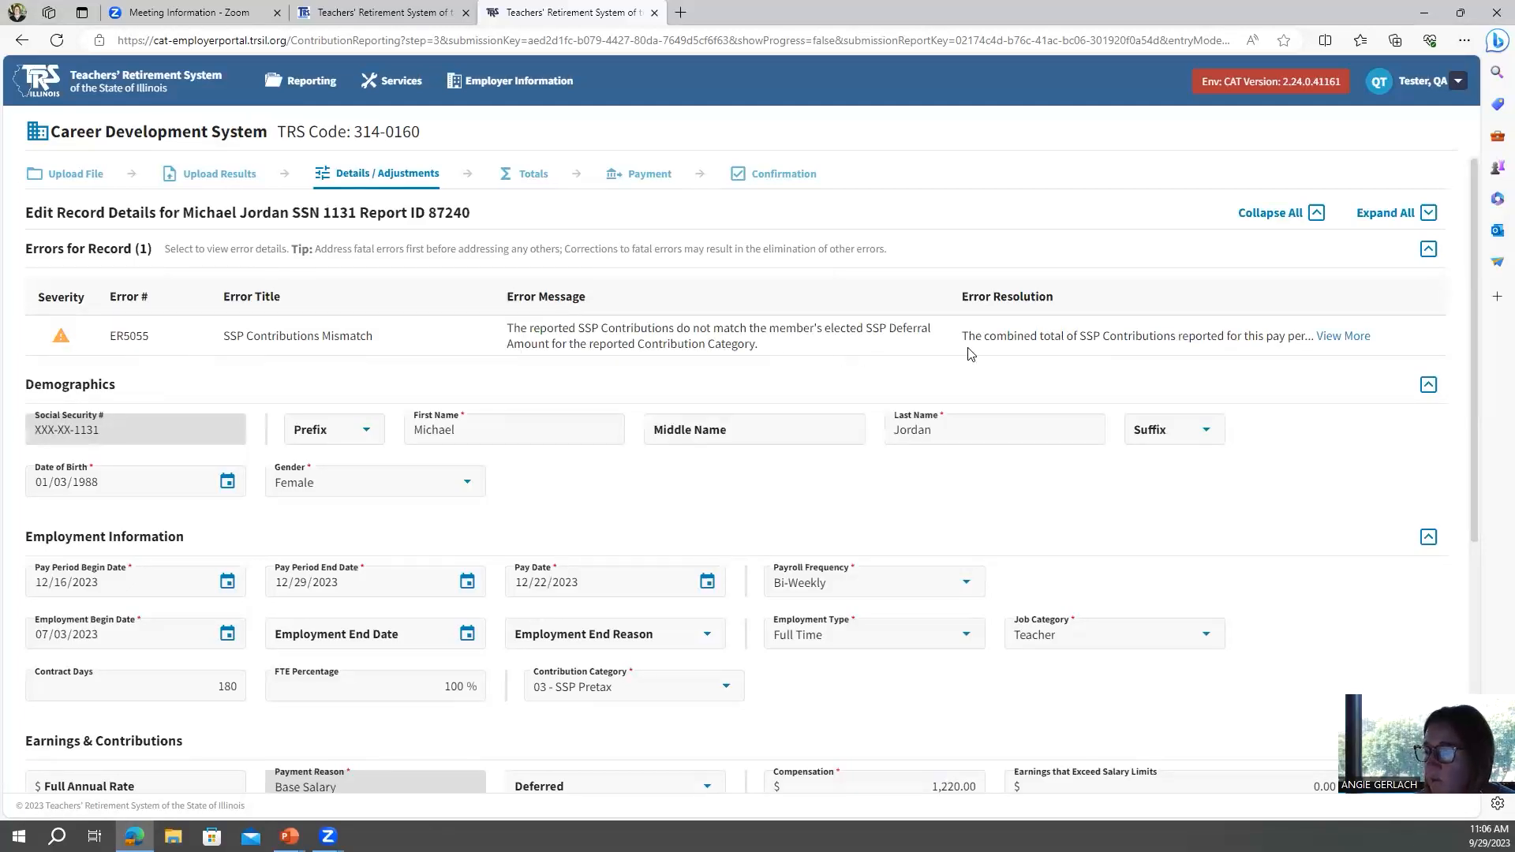
click(1345, 337)
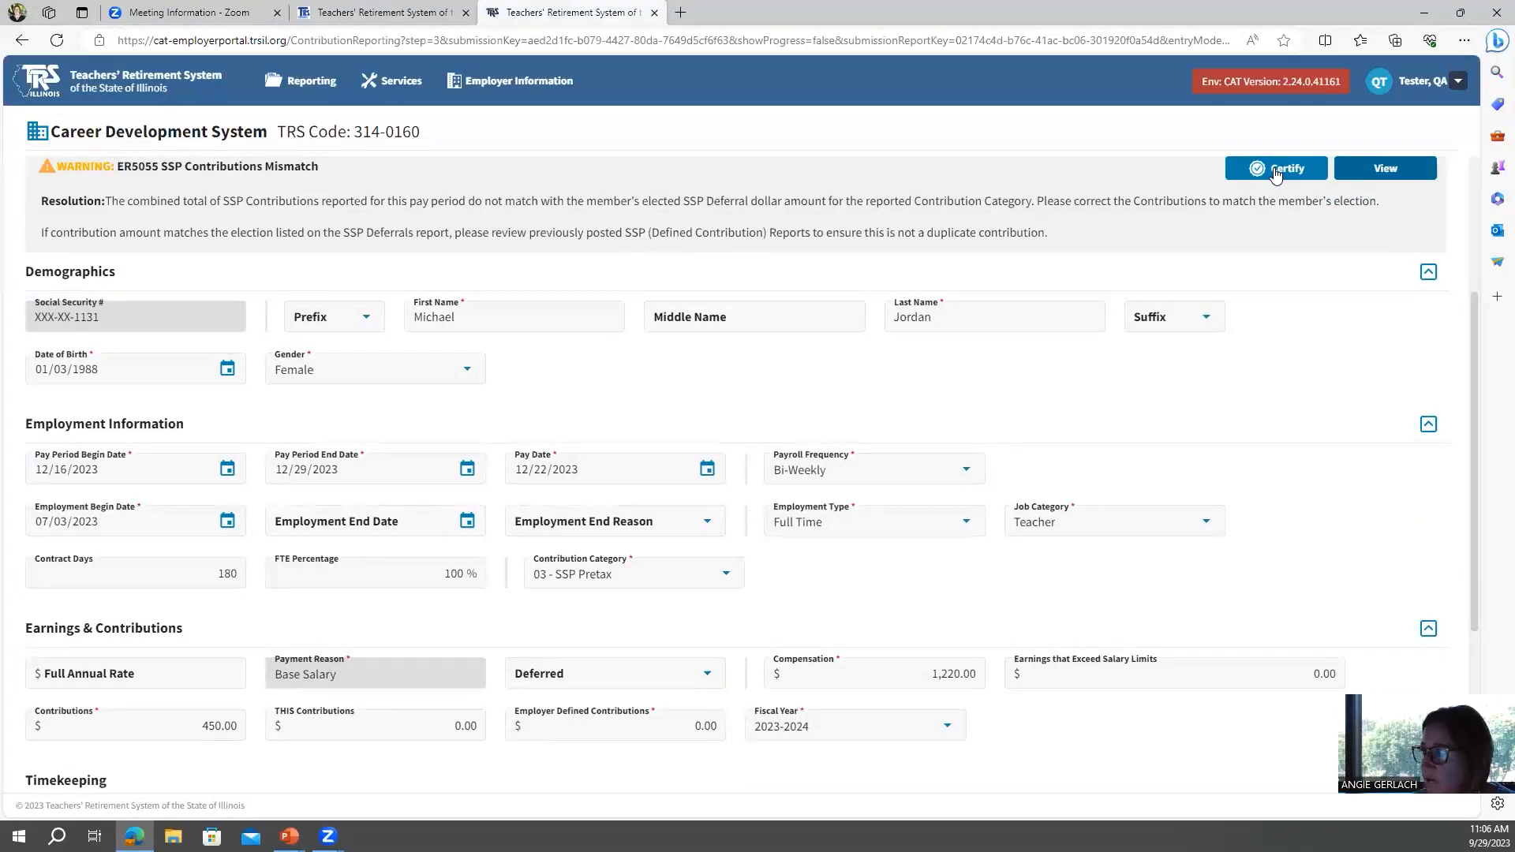
click(1276, 171)
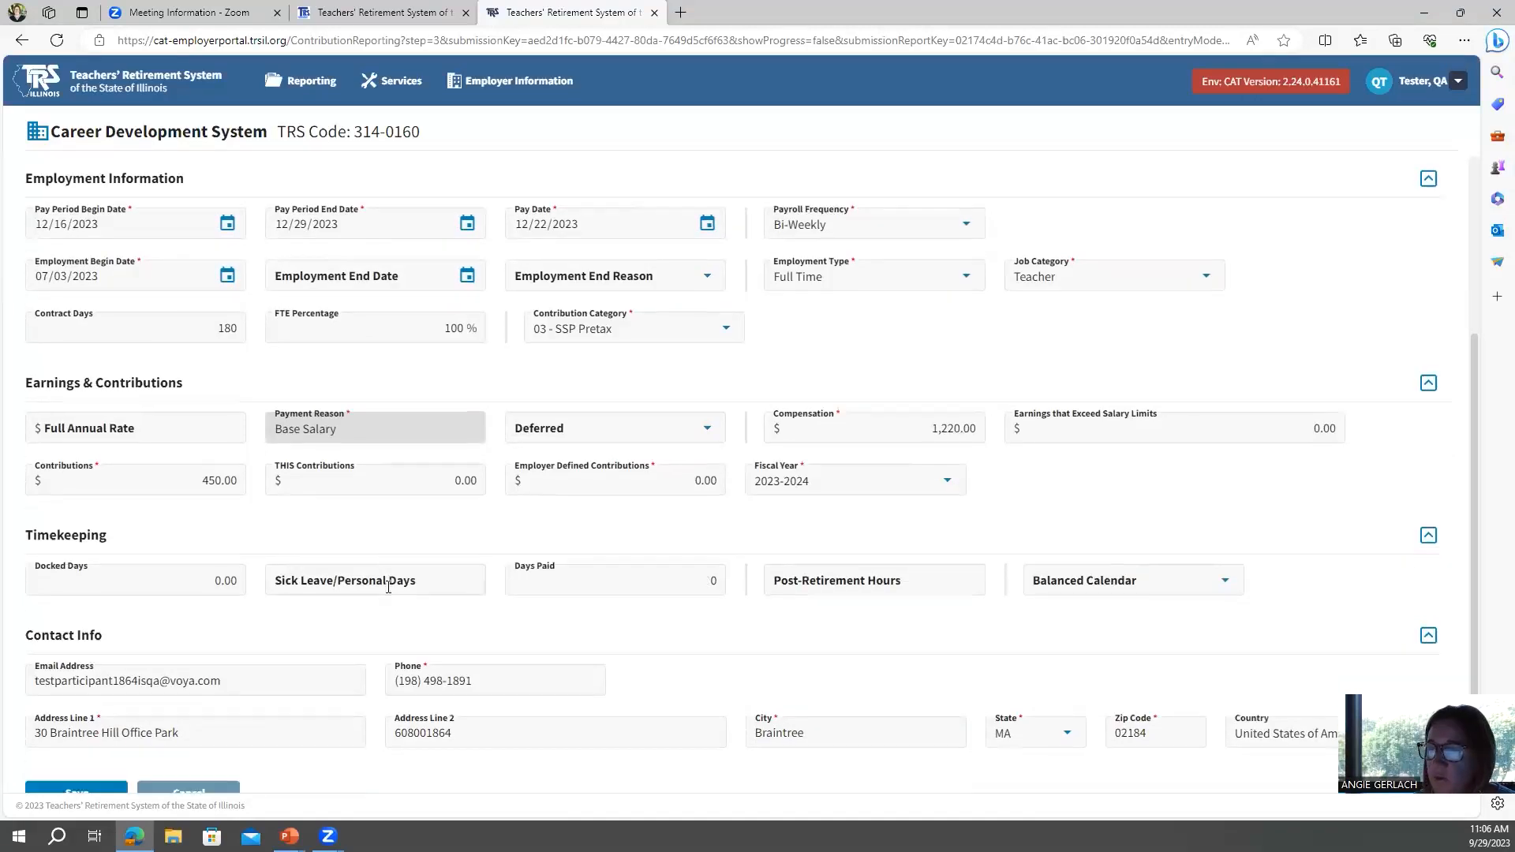
scroll(383, 592, down, 1)
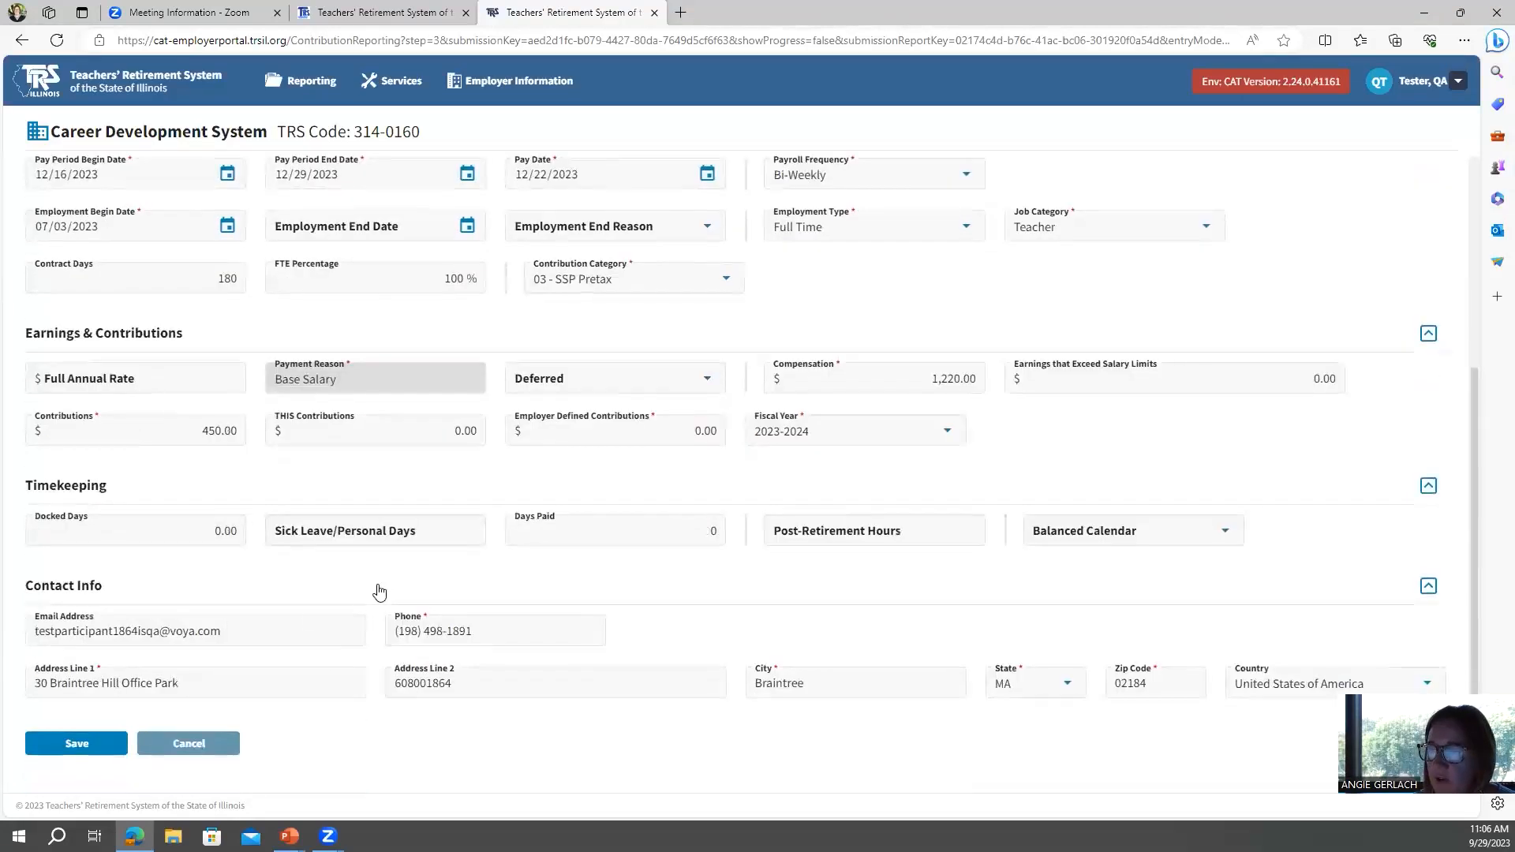
click(65, 746)
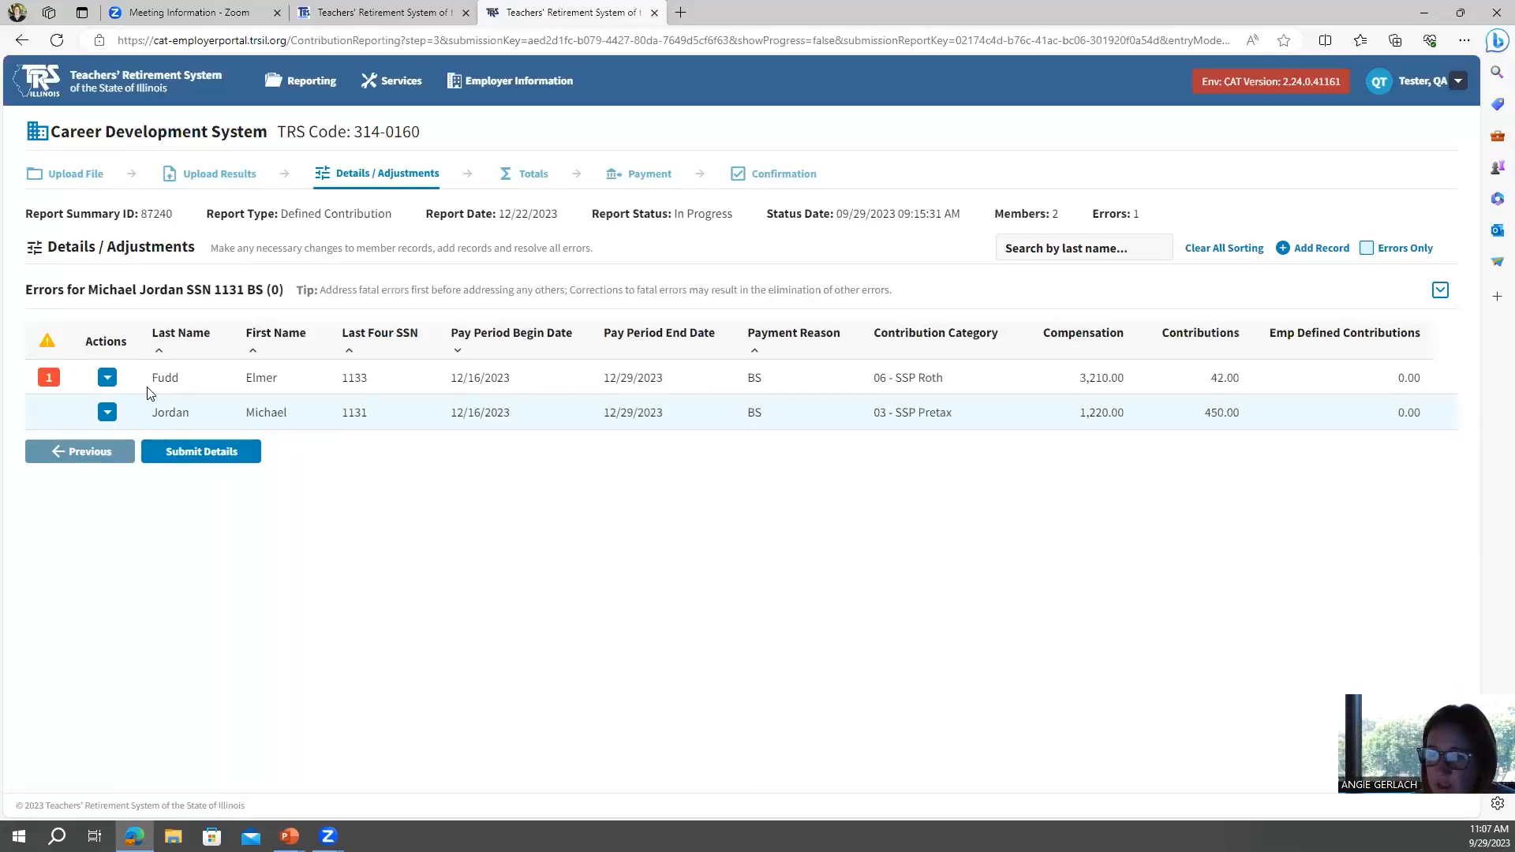
Quick-edit the record with the SSP Contribution Category Mismatch error, changing its contribution category to 03 - SSP Pretax, and save.
click(50, 381)
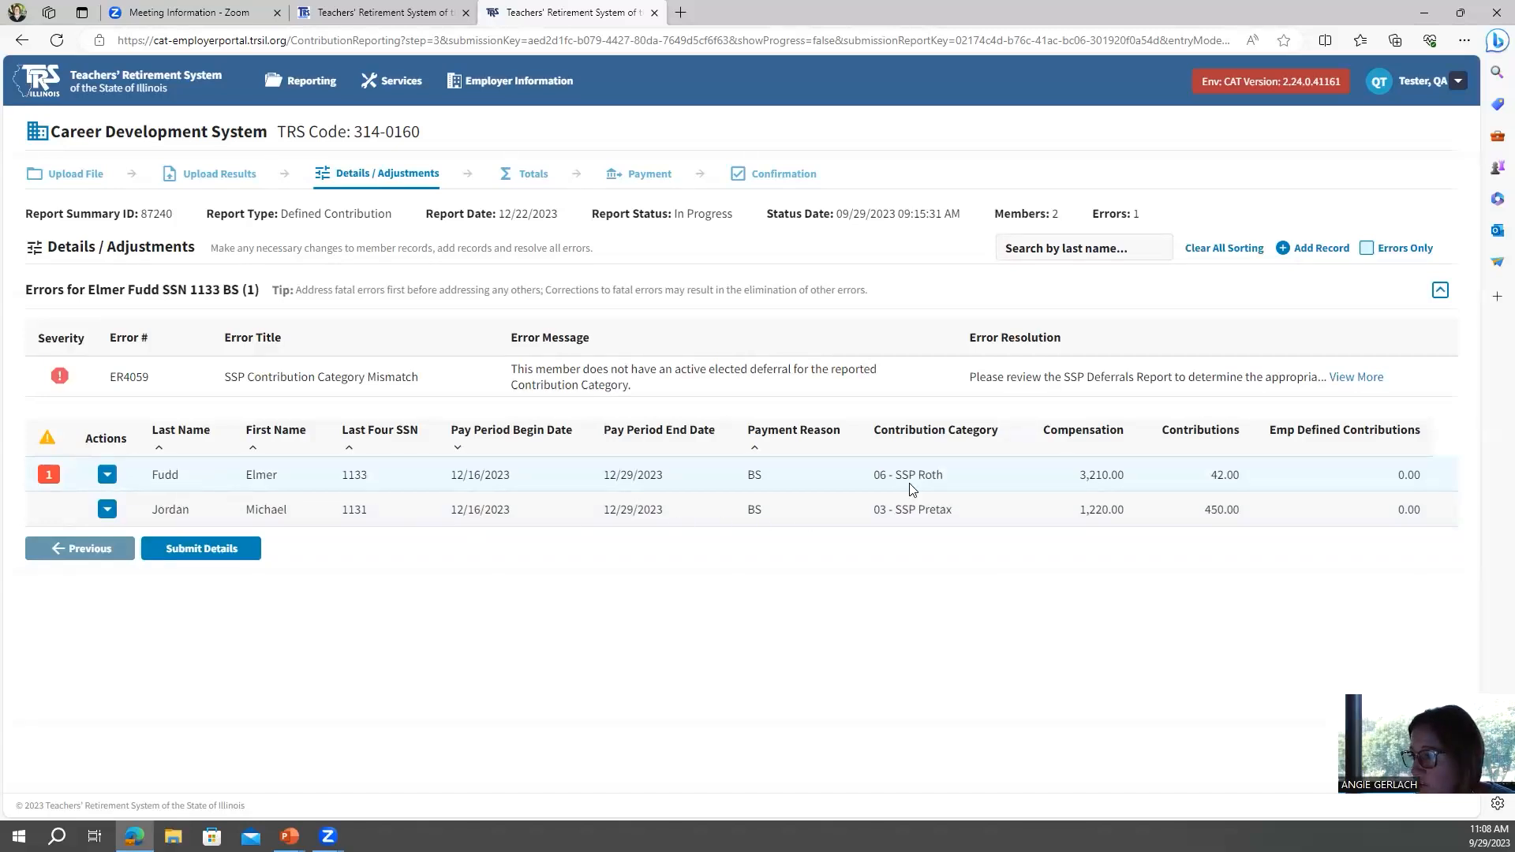
click(108, 475)
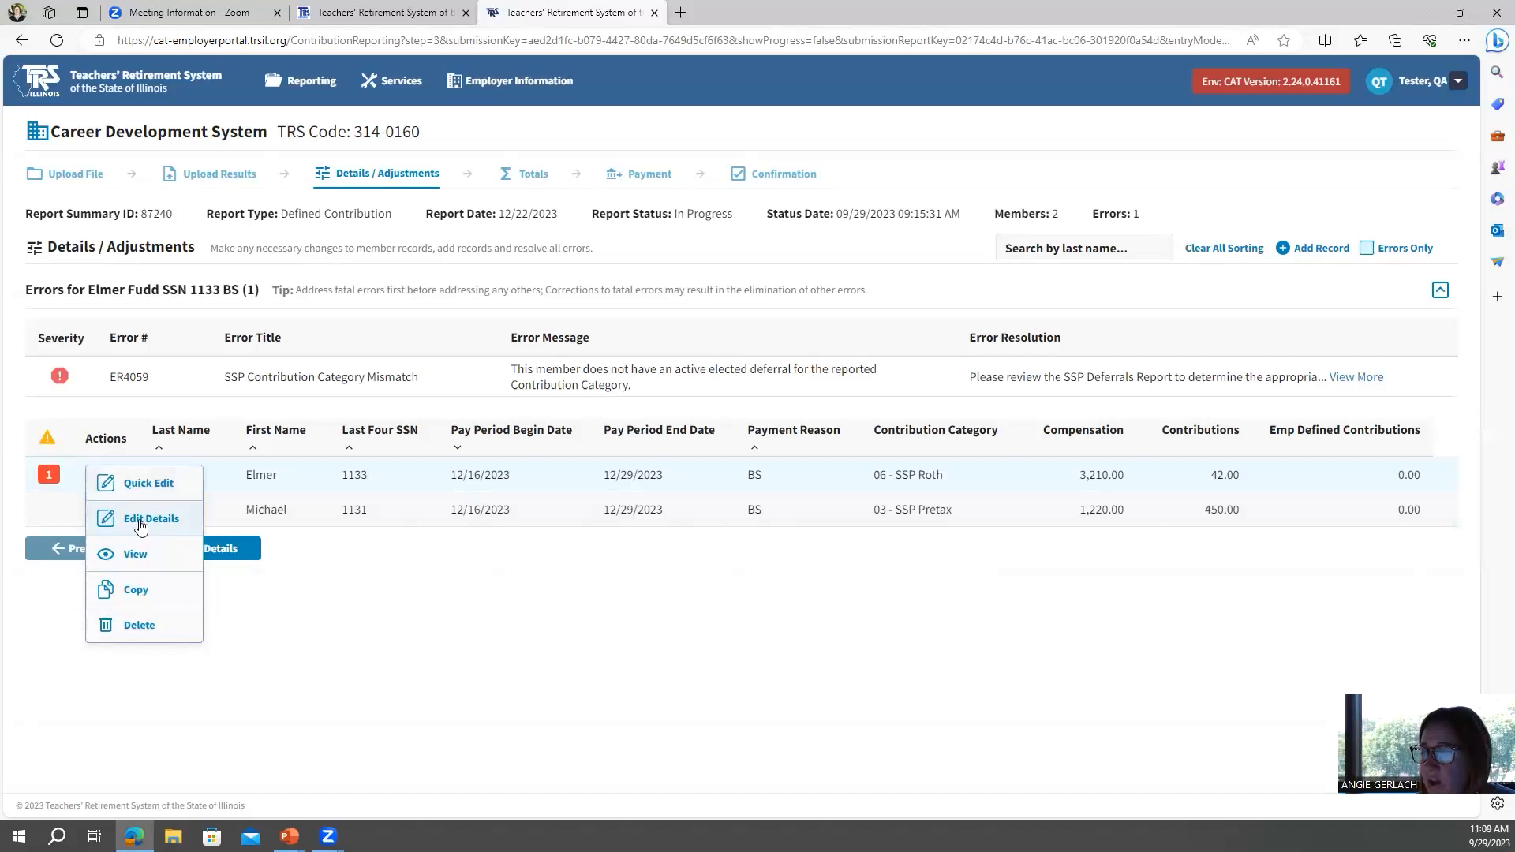
click(158, 482)
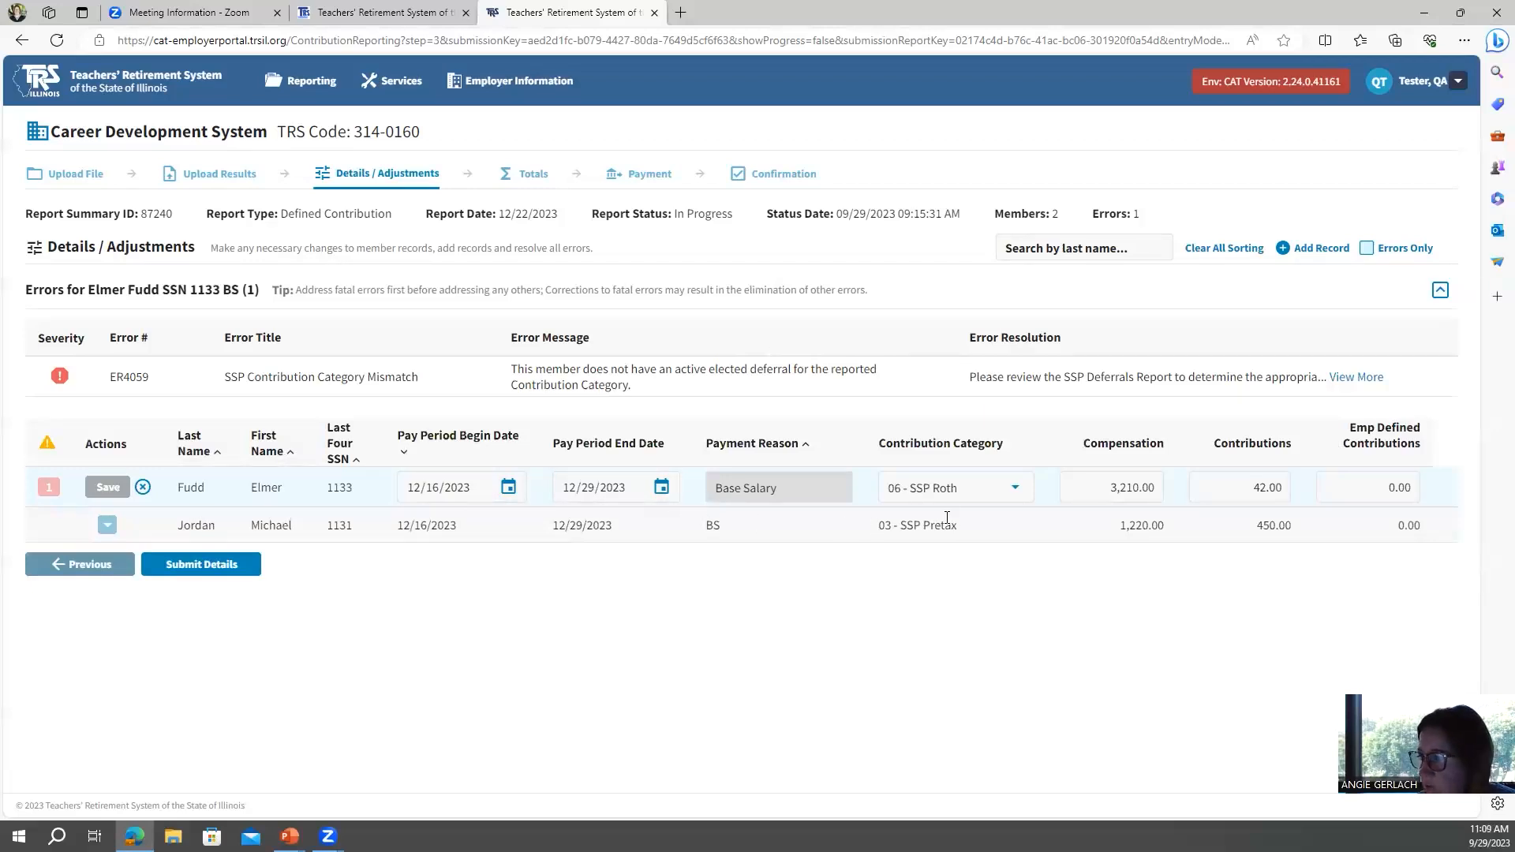
click(1017, 490)
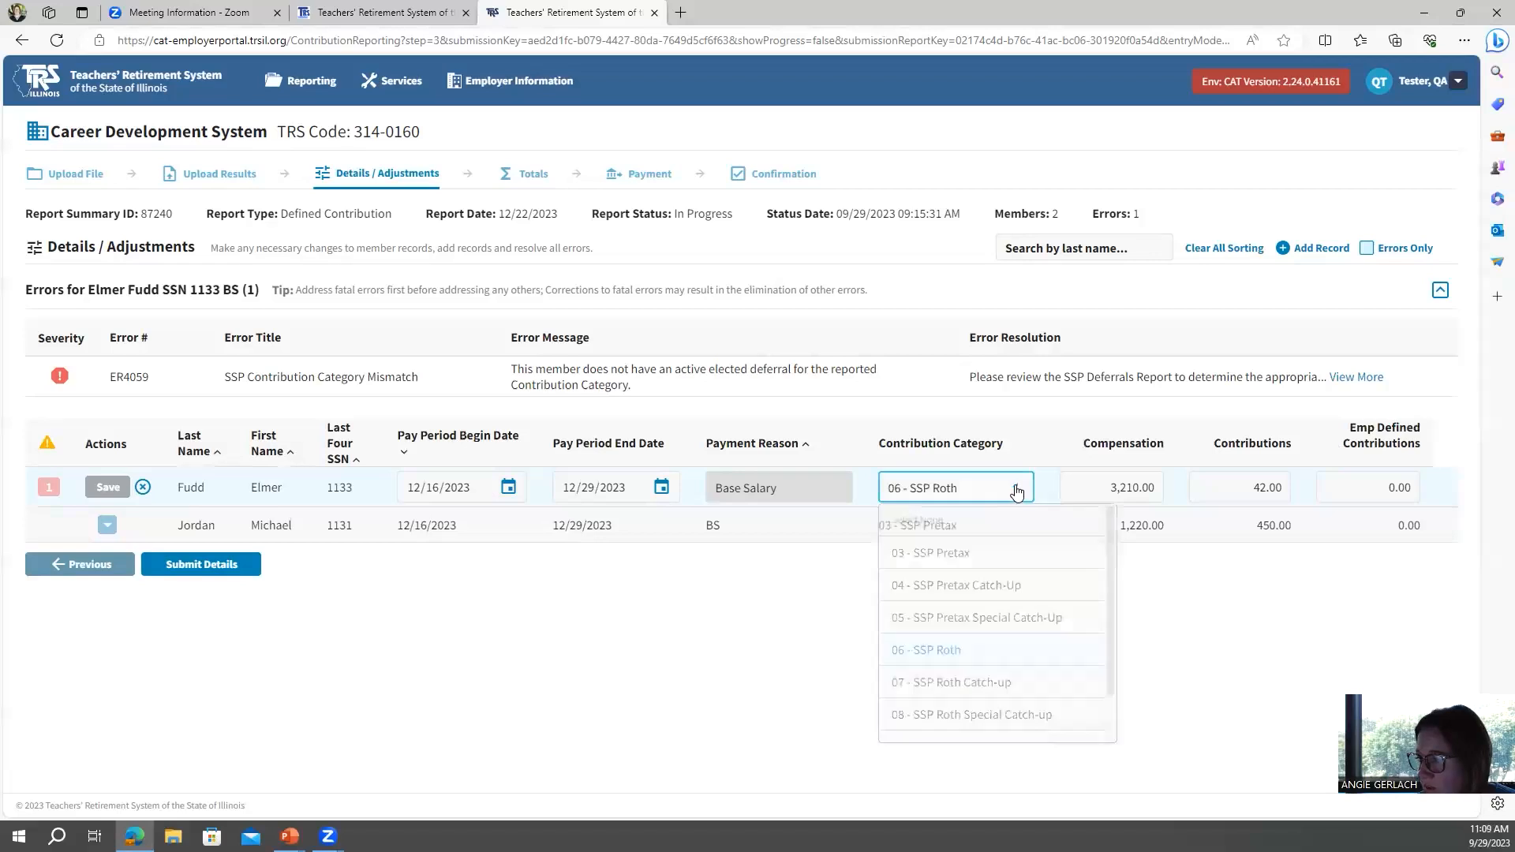
click(939, 557)
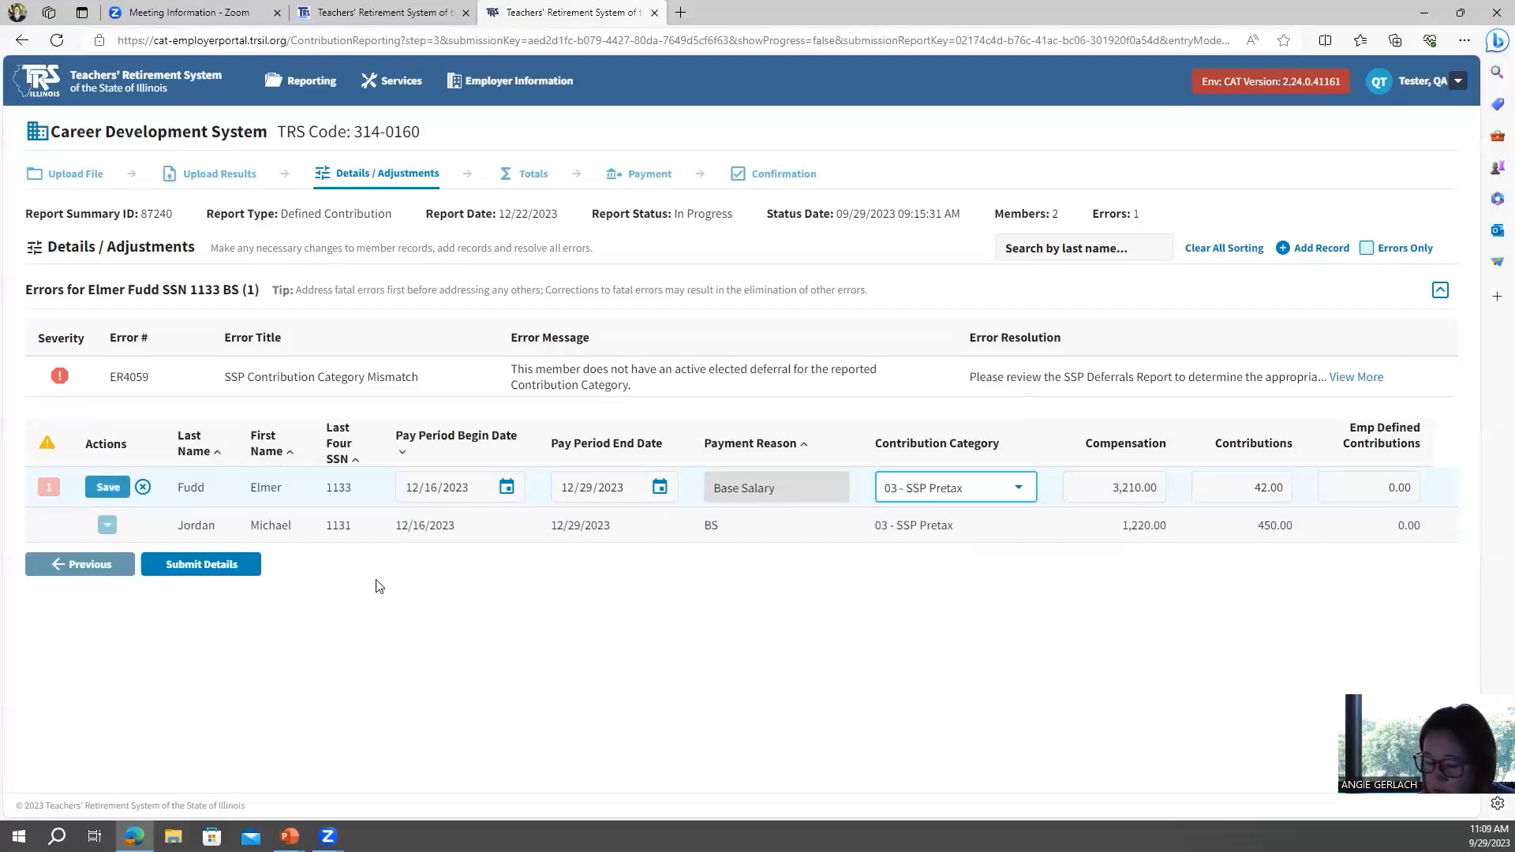
click(108, 488)
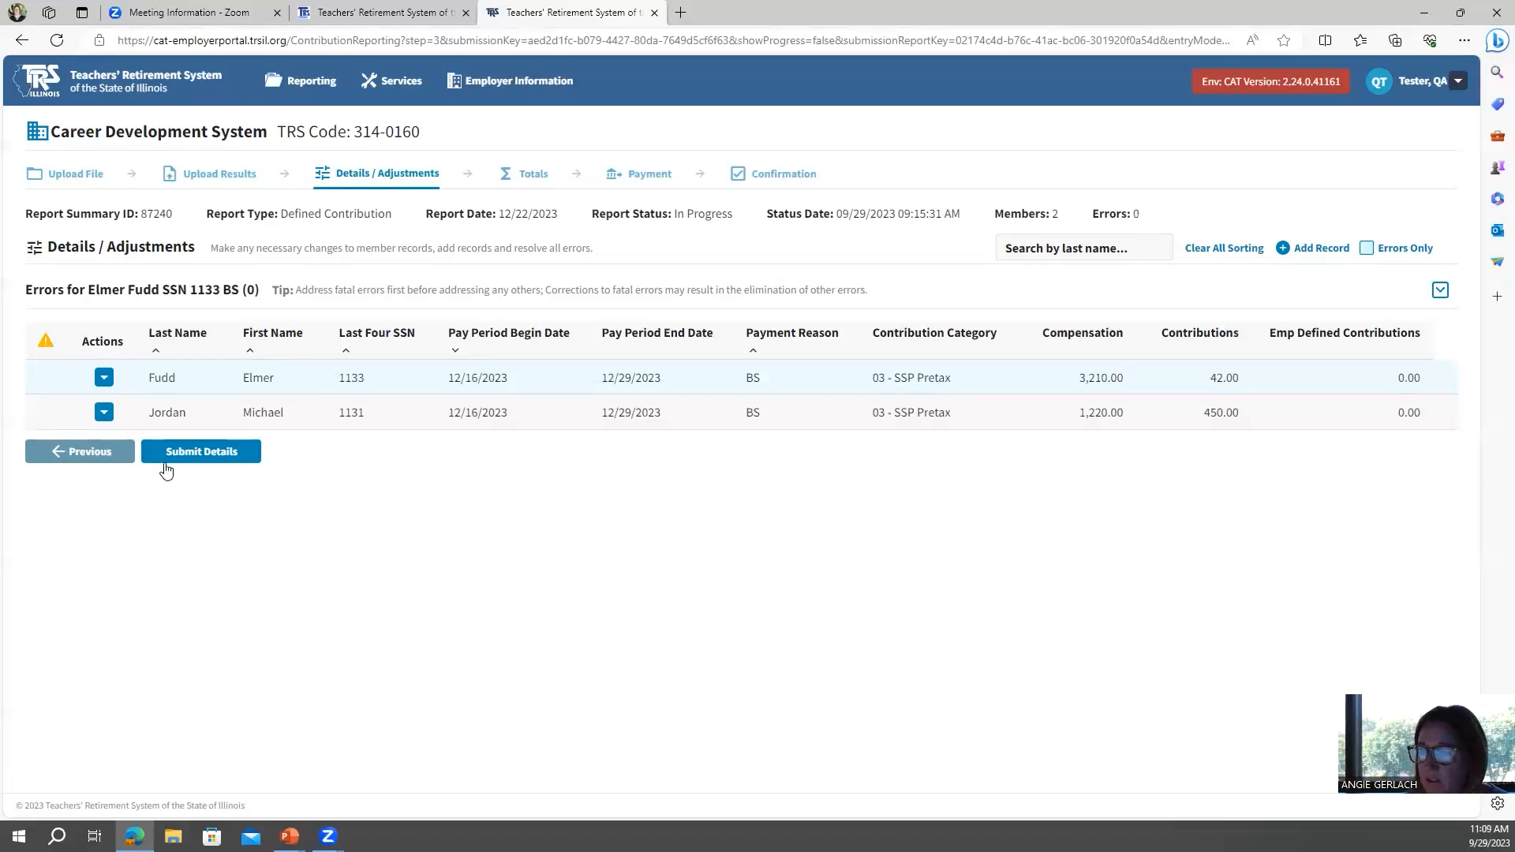
click(106, 385)
click(111, 385)
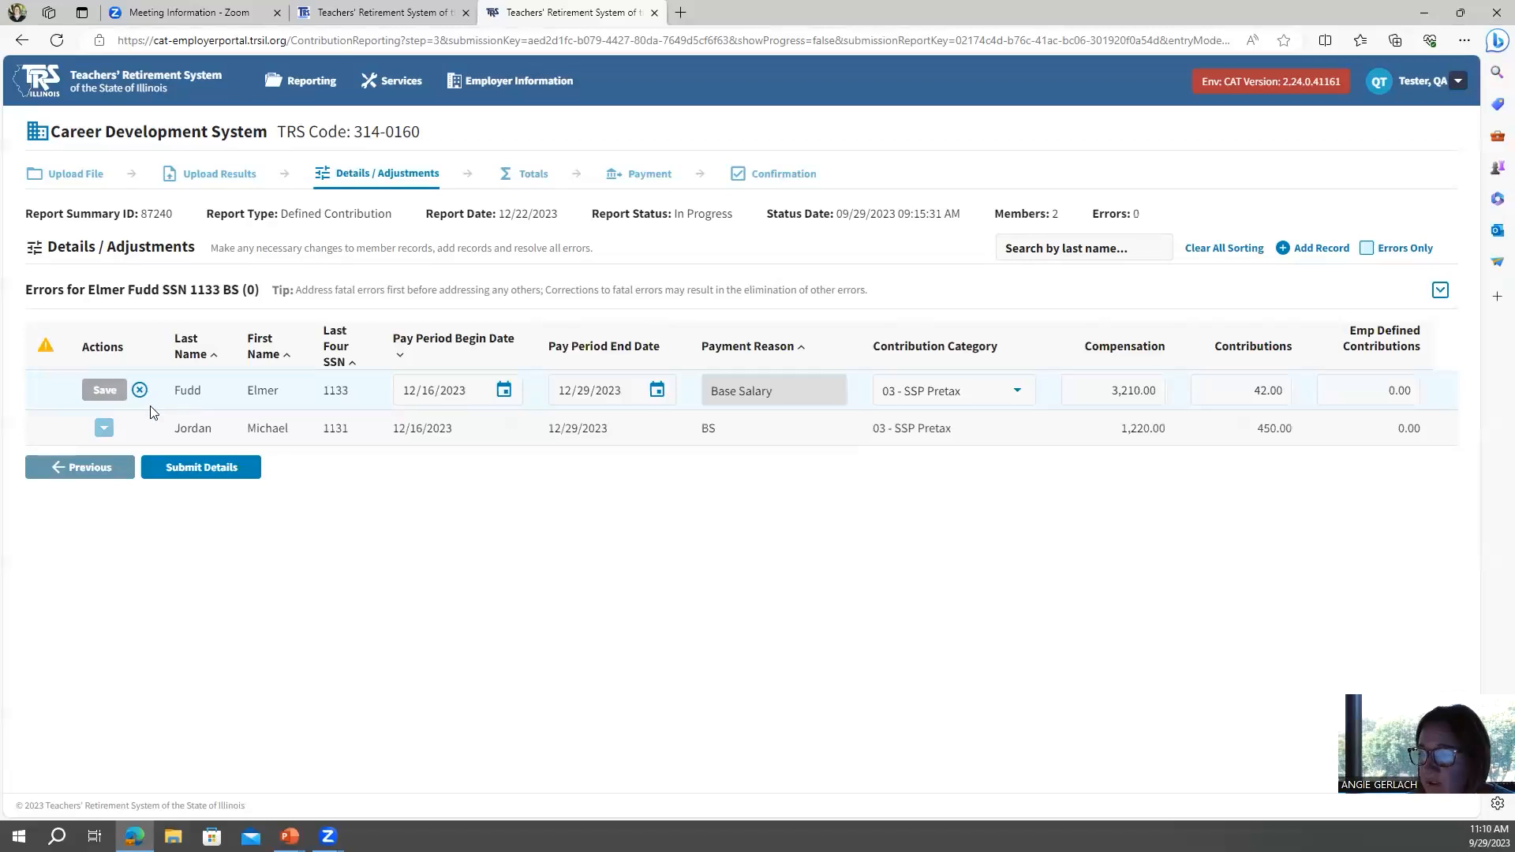
click(140, 389)
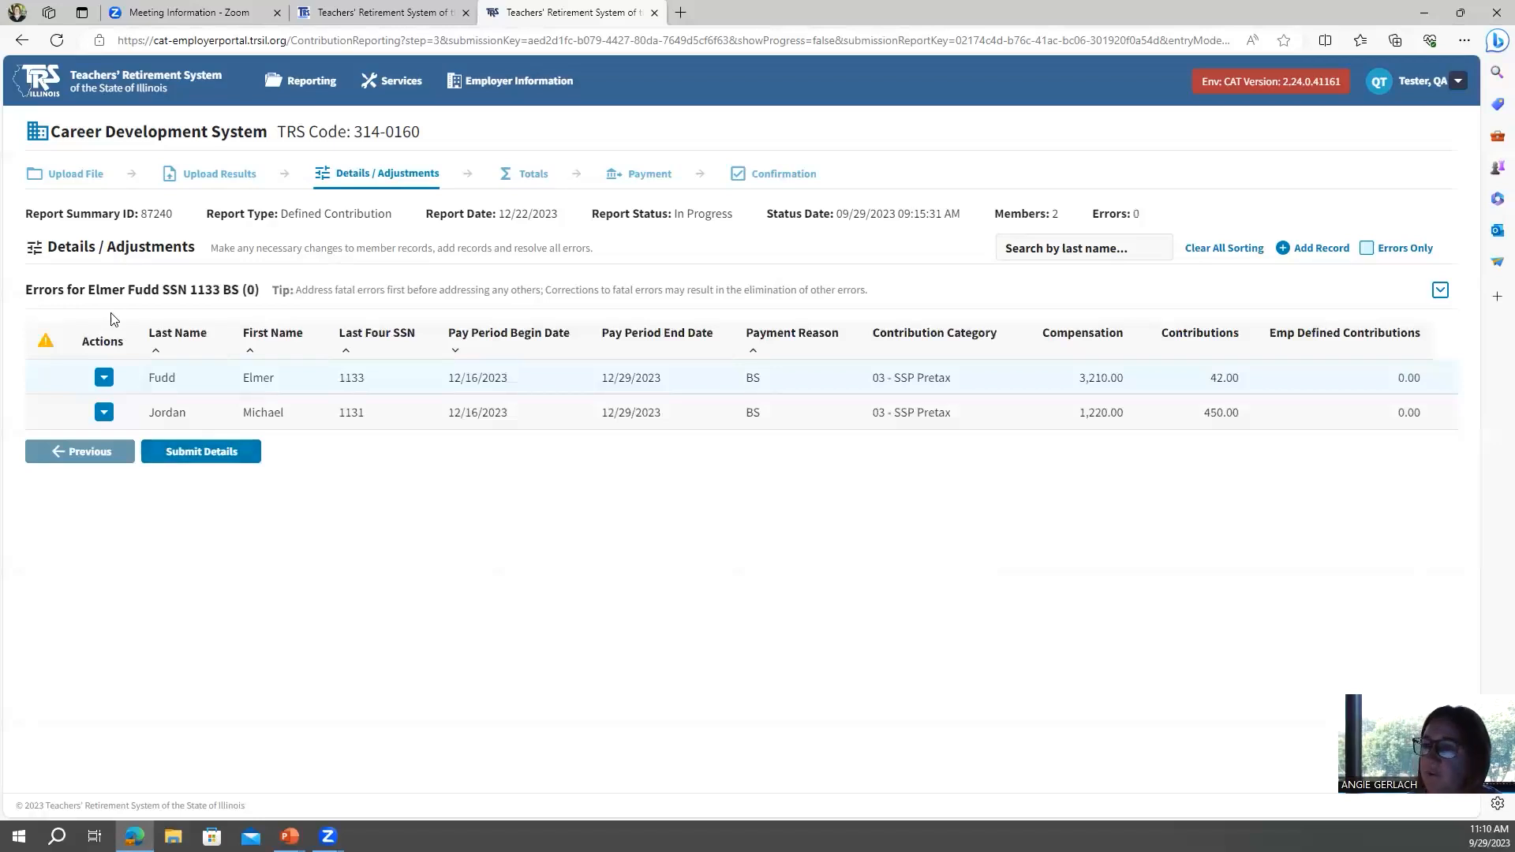
Return to the dashboard and review the Reporting History list of employer reports.
click(31, 82)
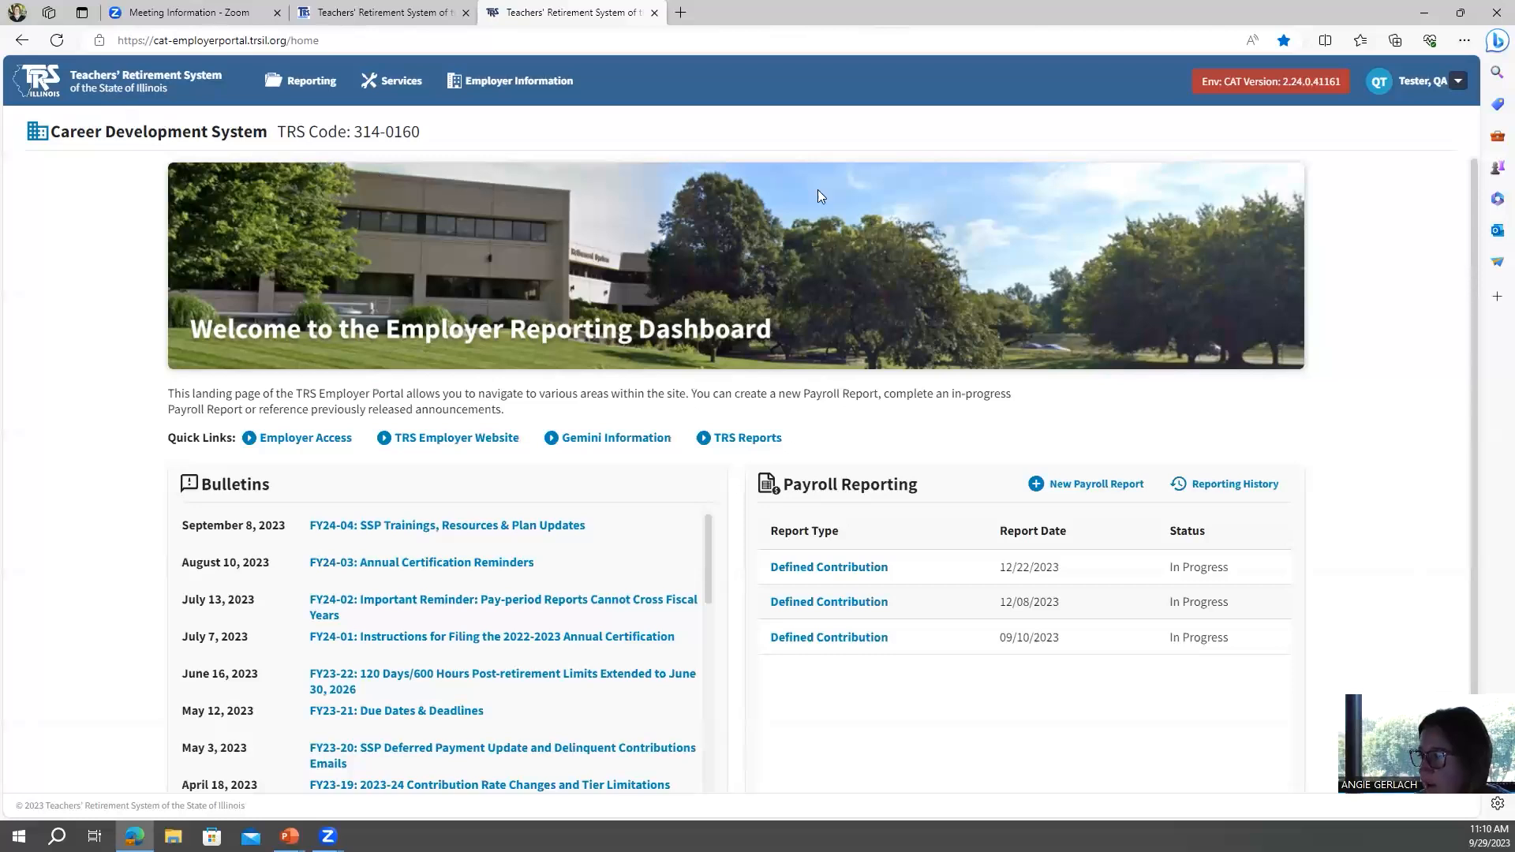
click(1219, 484)
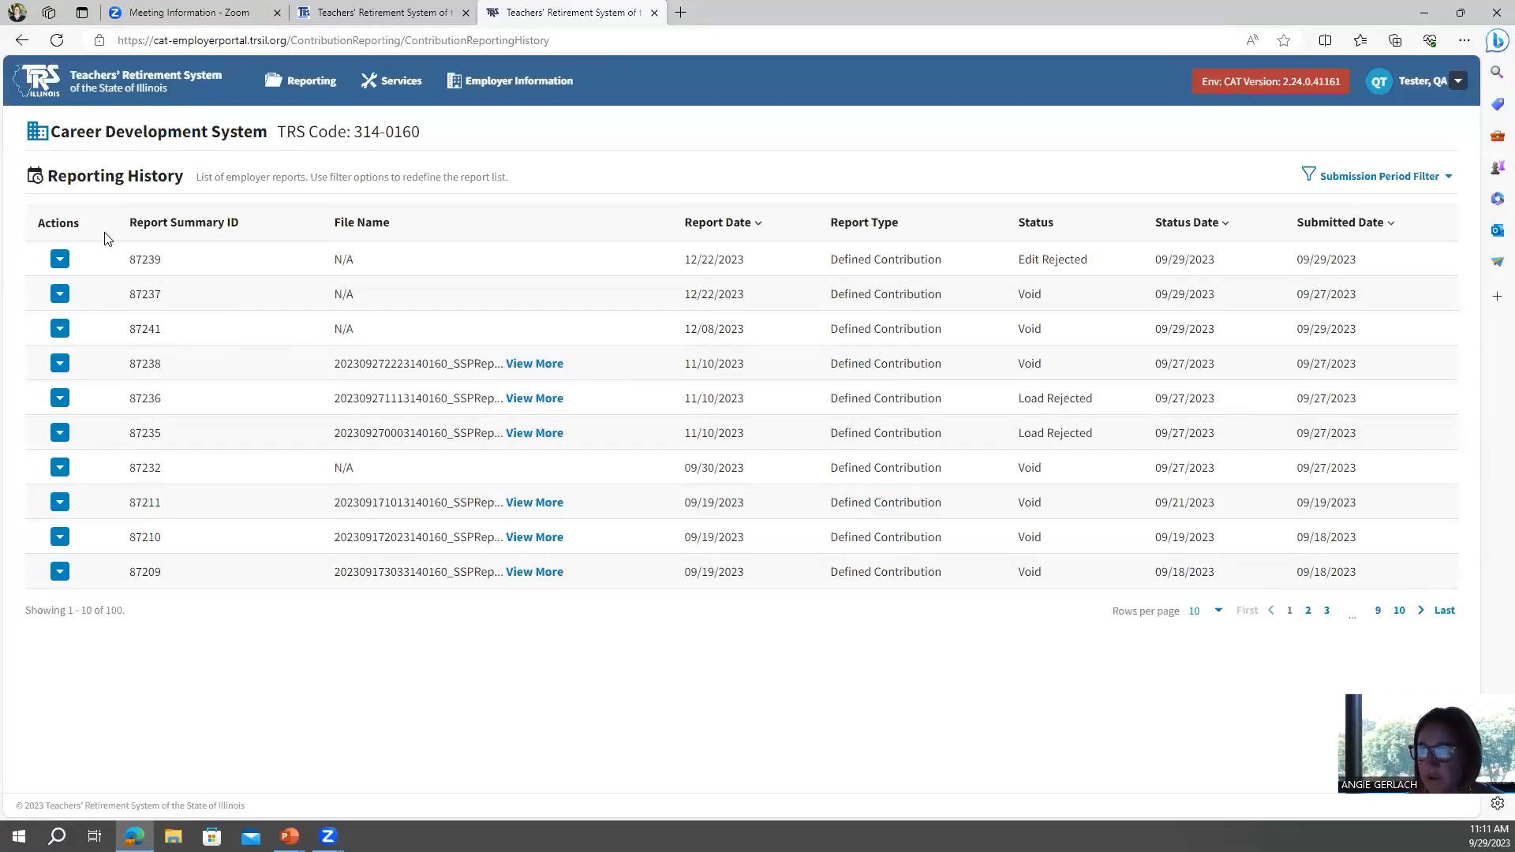
click(36, 76)
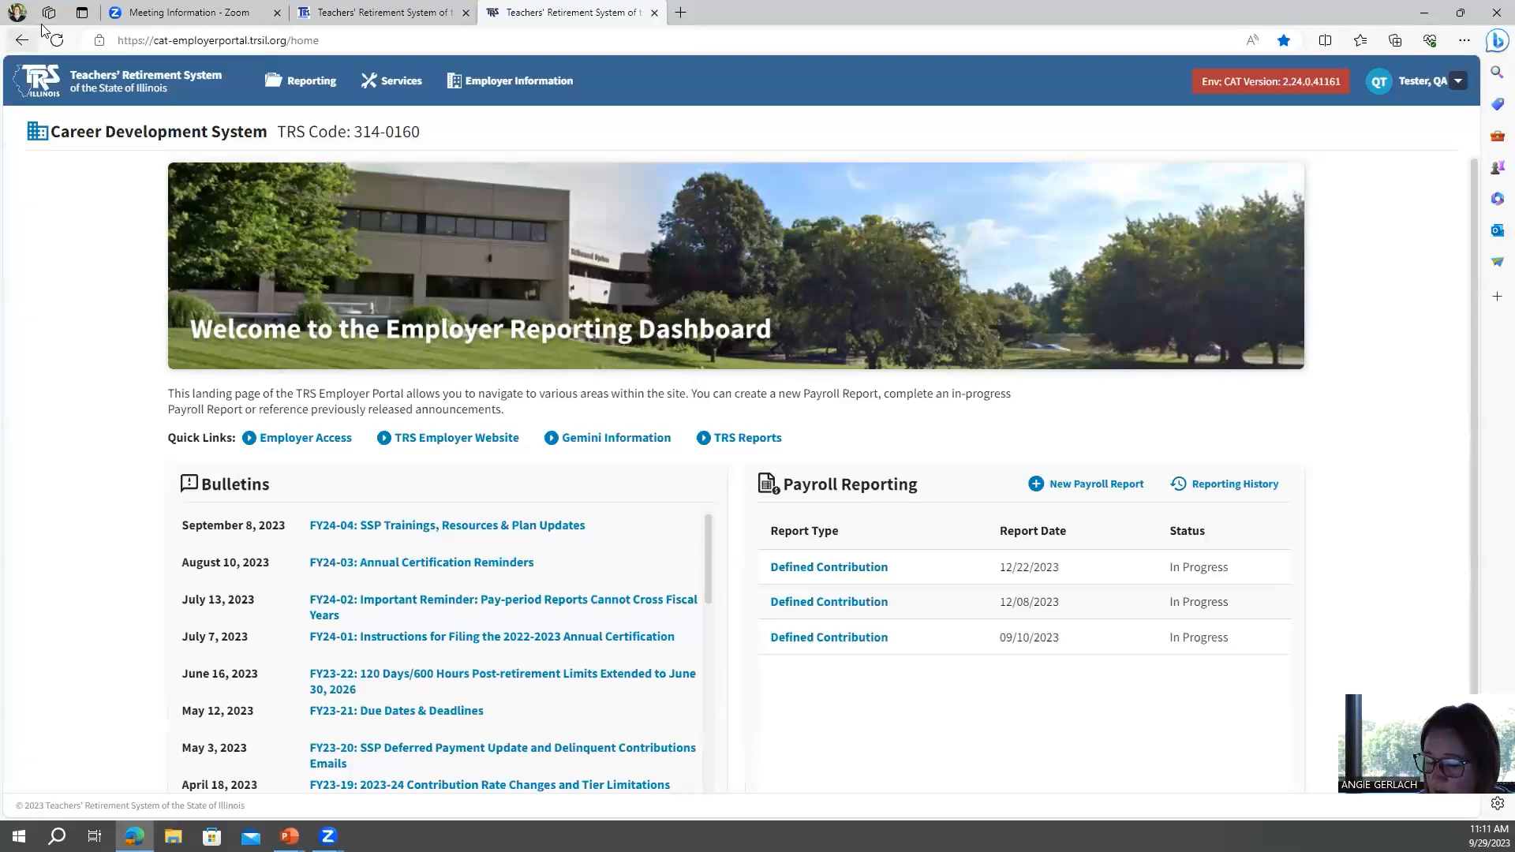
Open the 12/08/2023 in-progress Defined Contribution report and copy the member's existing record.
click(846, 604)
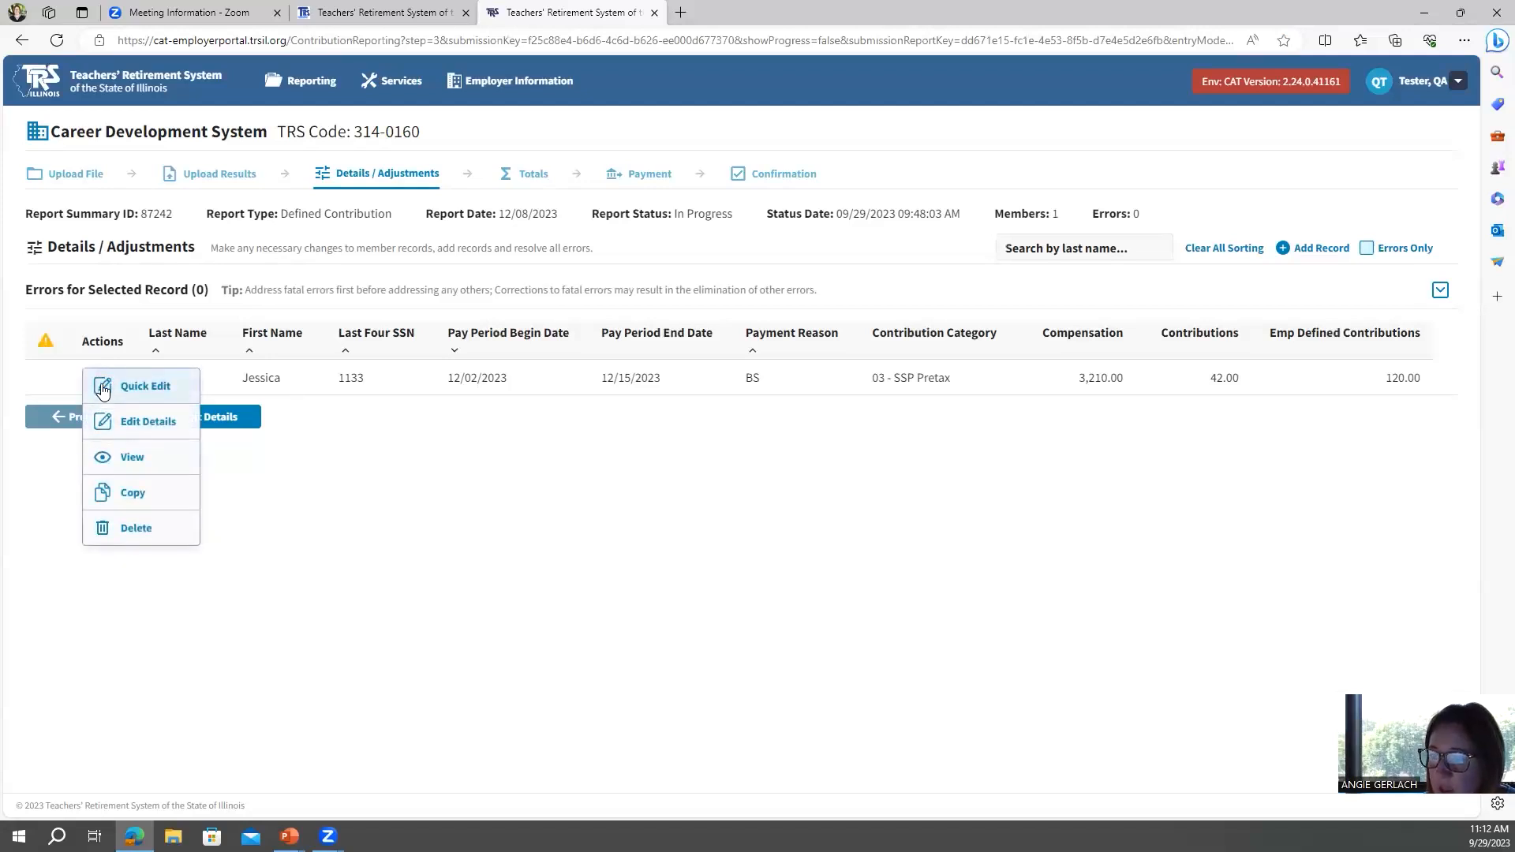
click(129, 494)
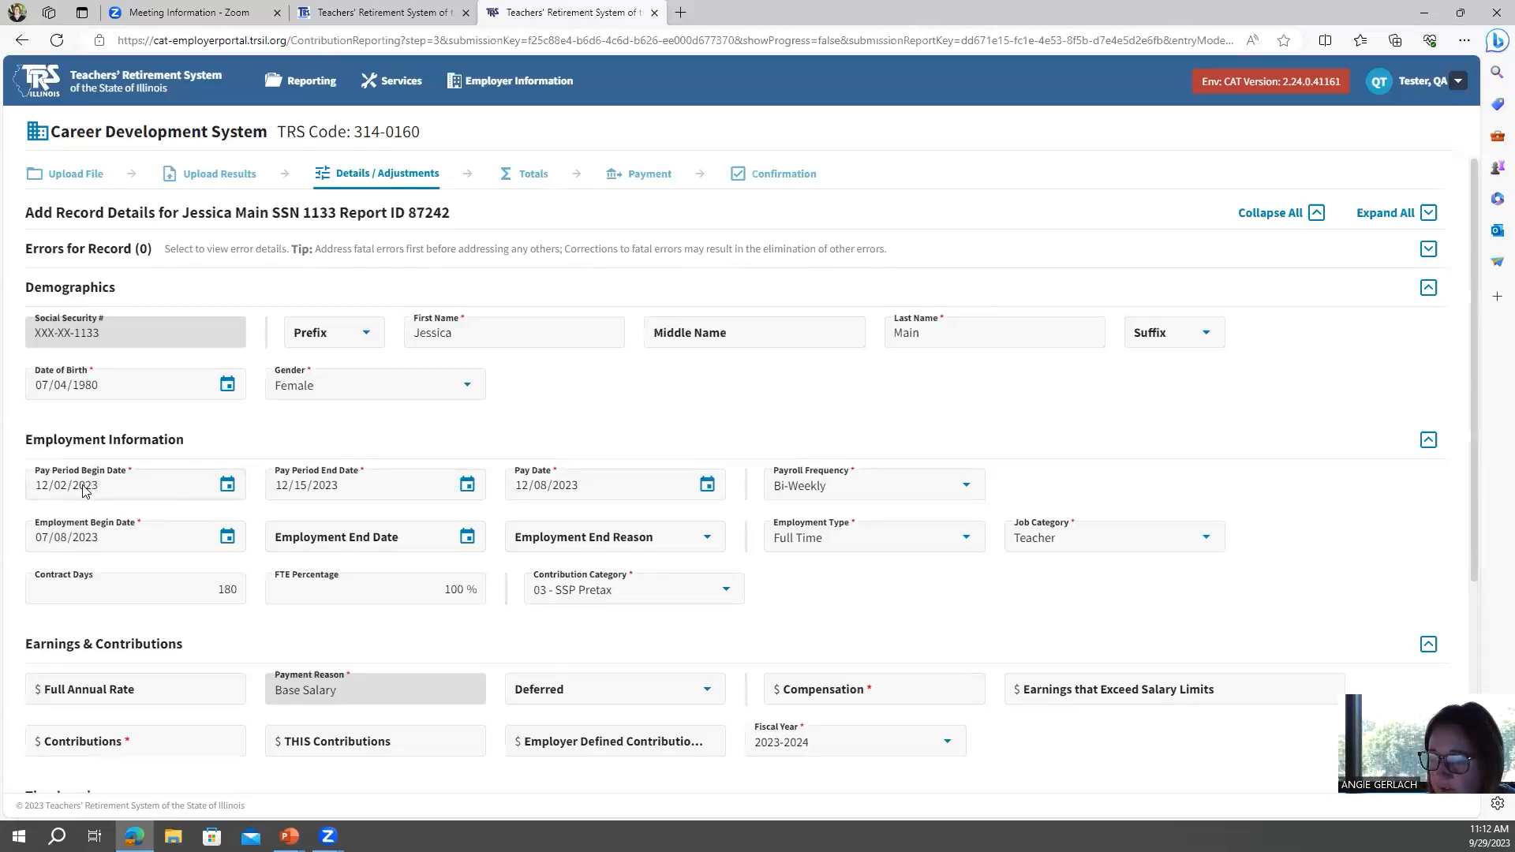
Set the copied record's pay period to 11/18/2023 through 12/01/2023 with a pay date of 11/24/2023.
click(41, 486)
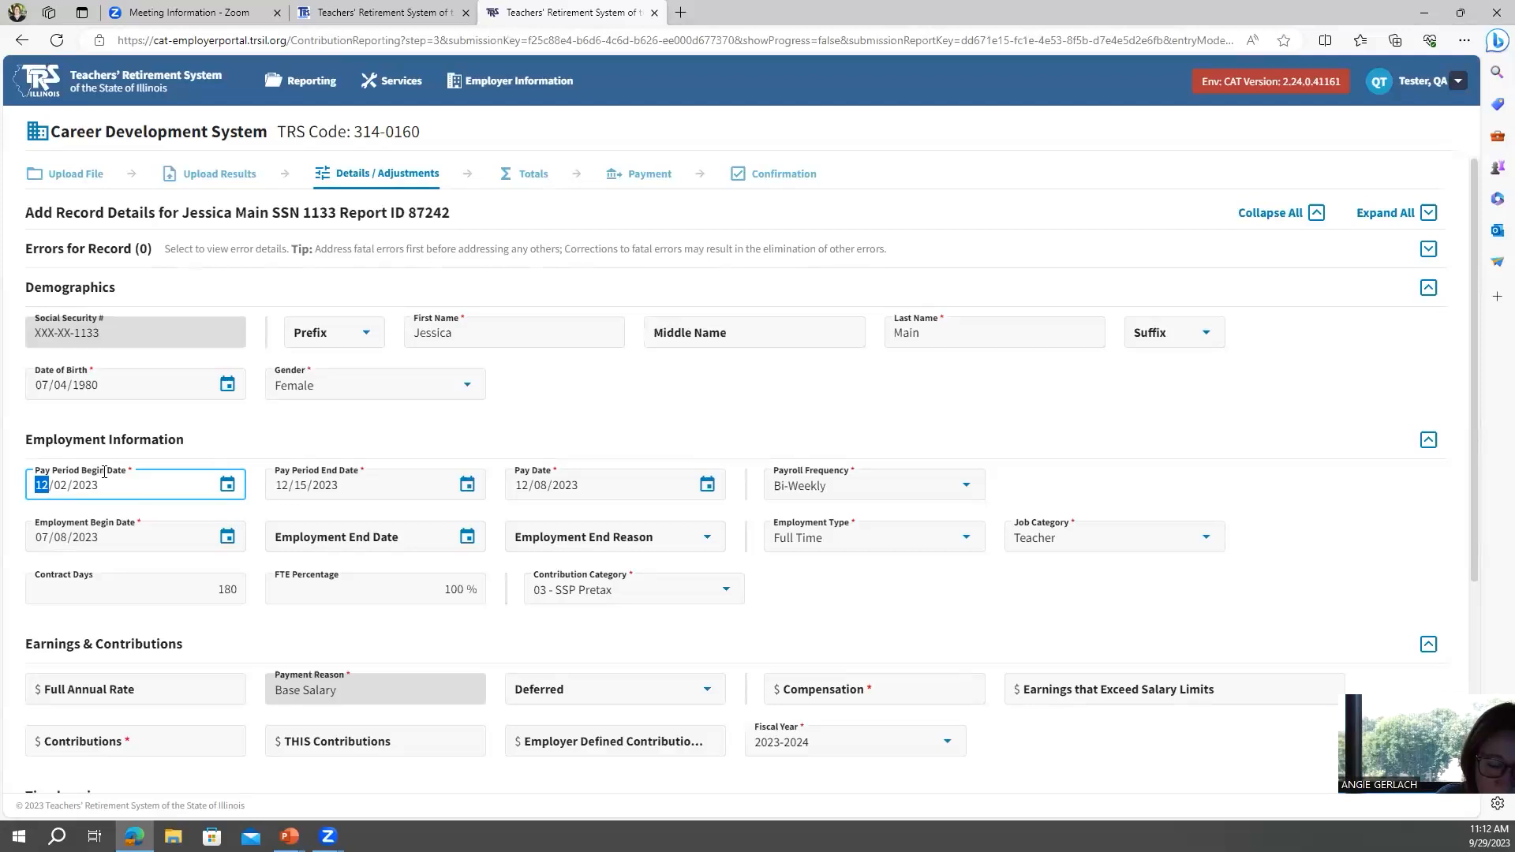
text(11/18)
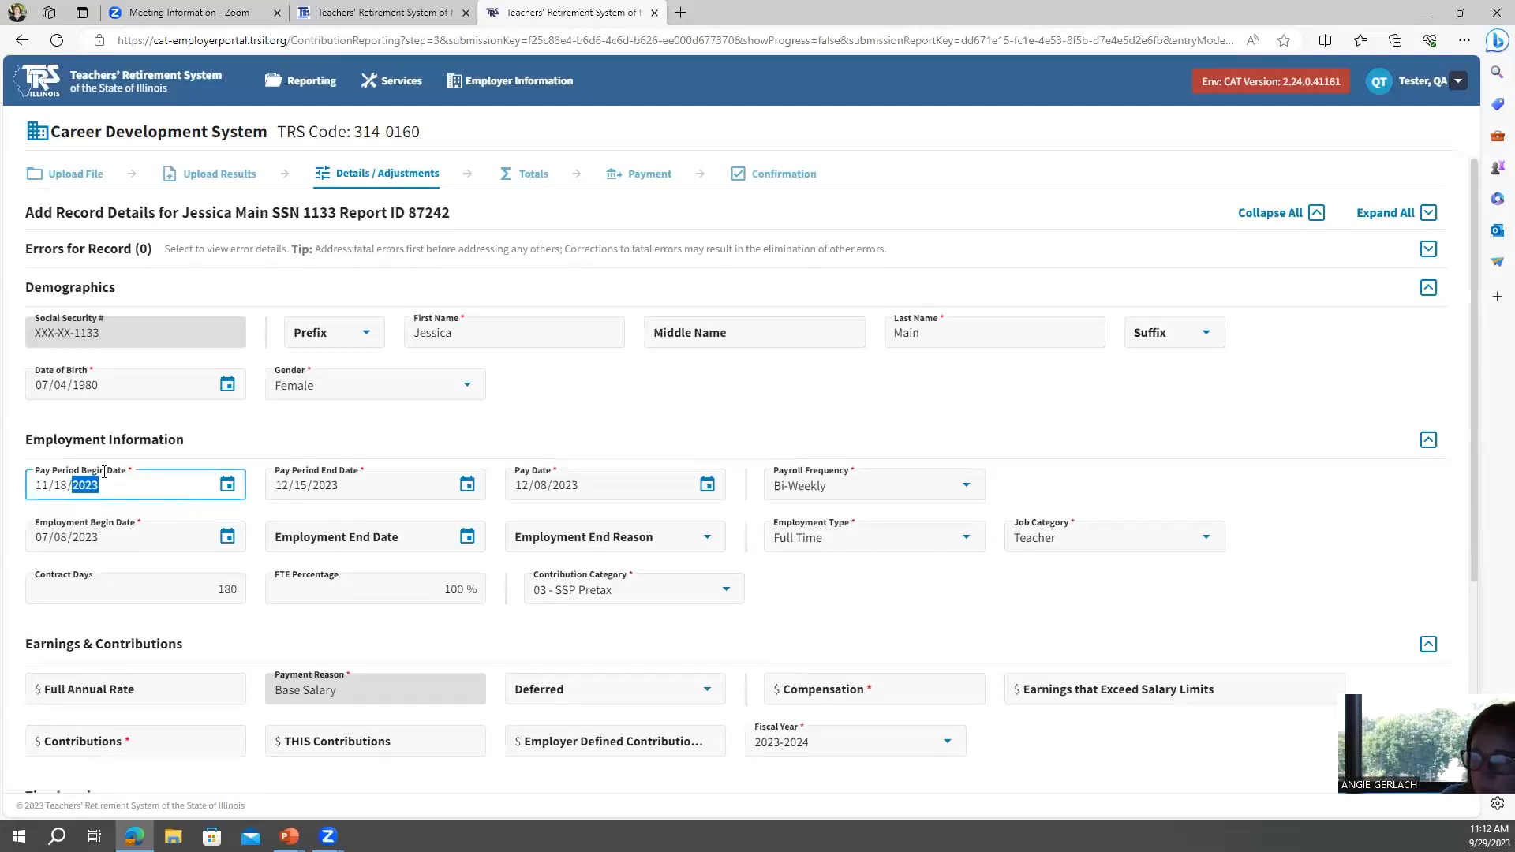
click(286, 488)
text(121)
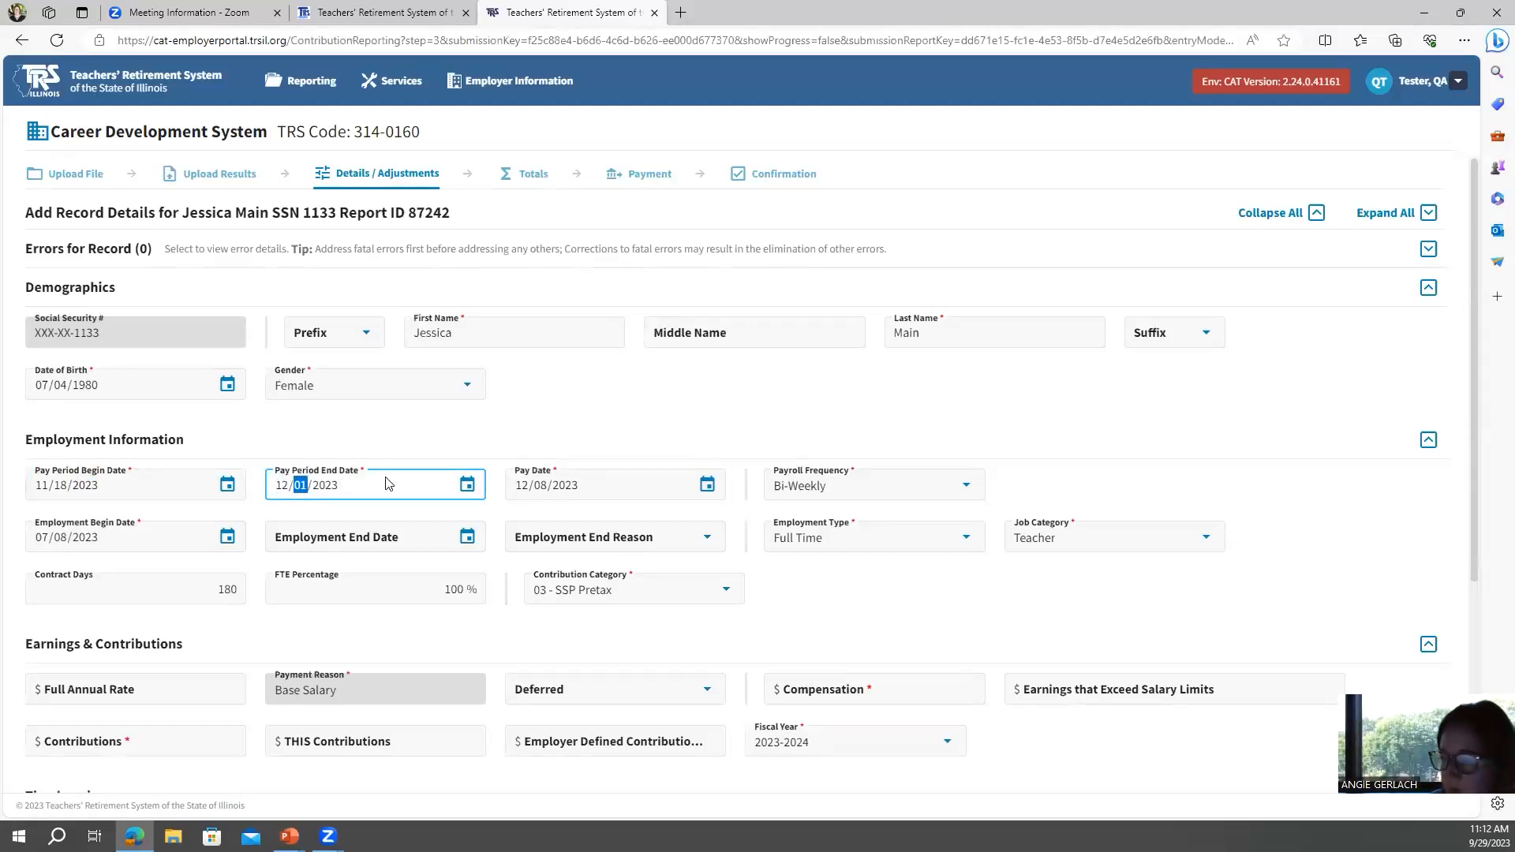
click(579, 487)
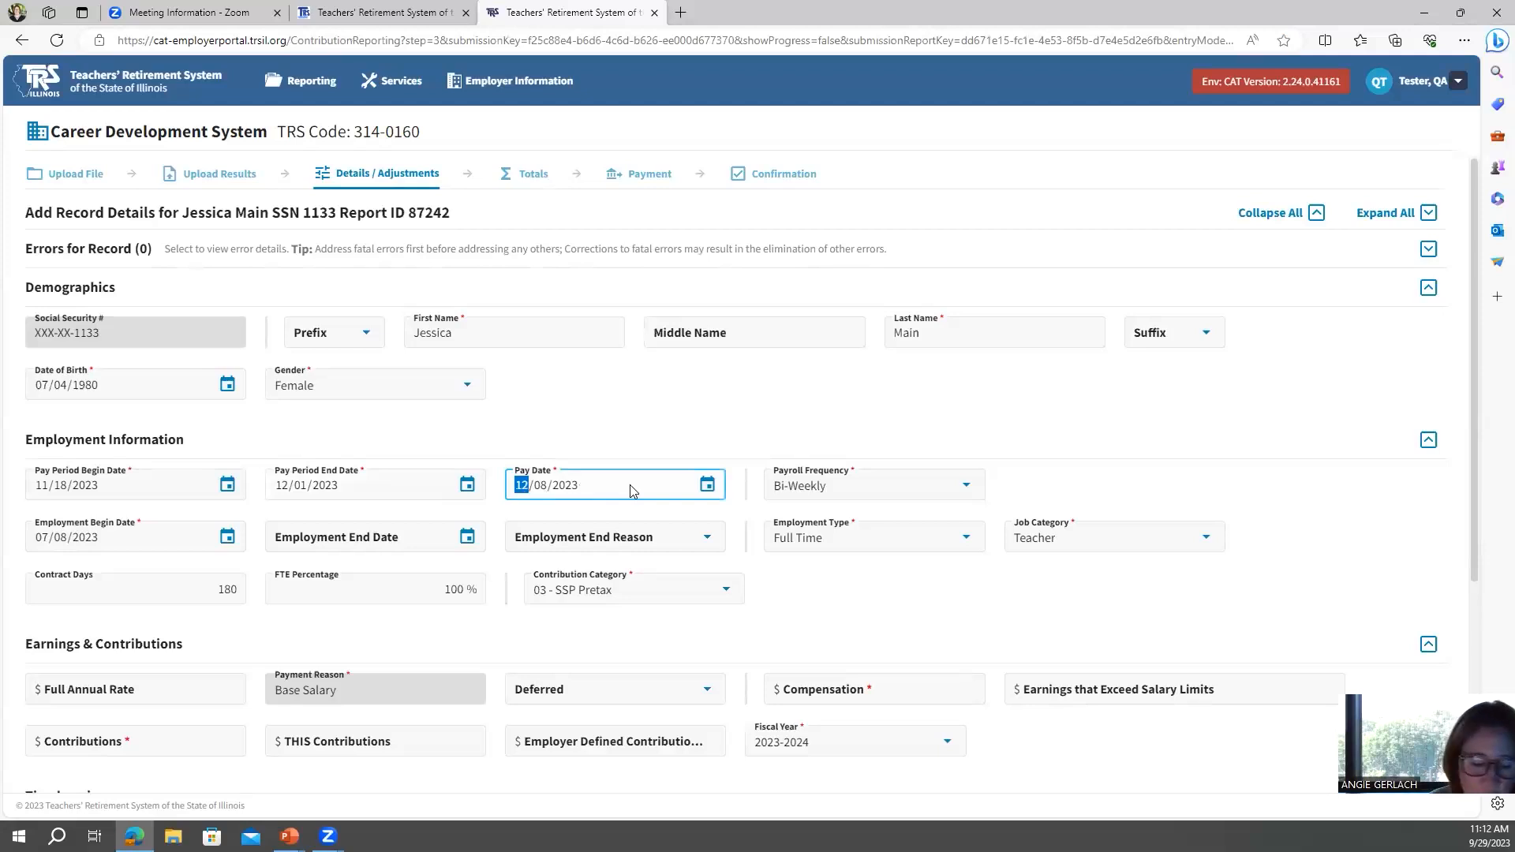
text(11/24/2023)
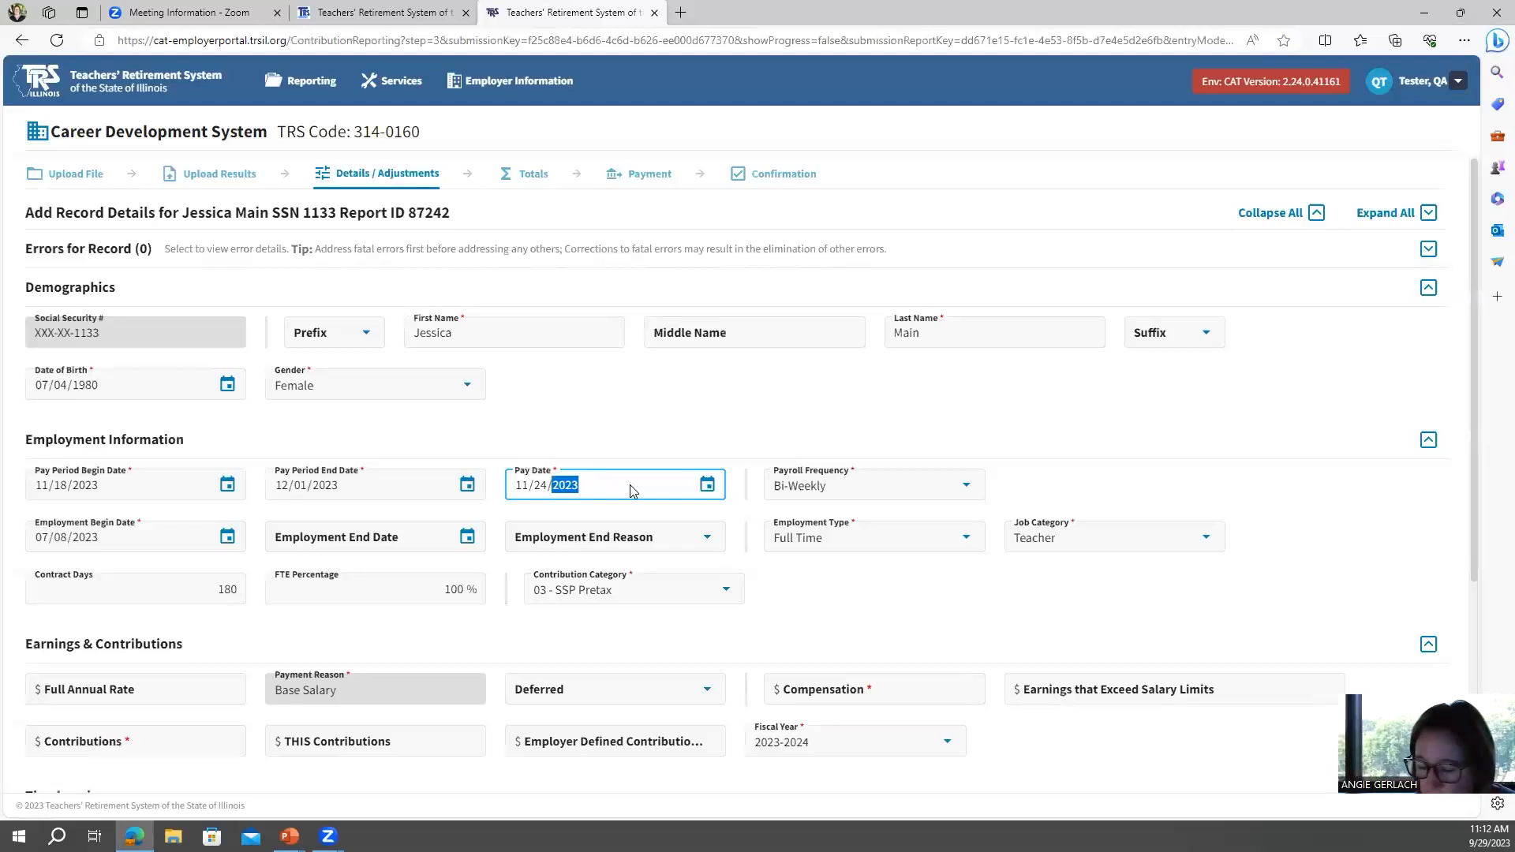
click(573, 594)
click(1017, 592)
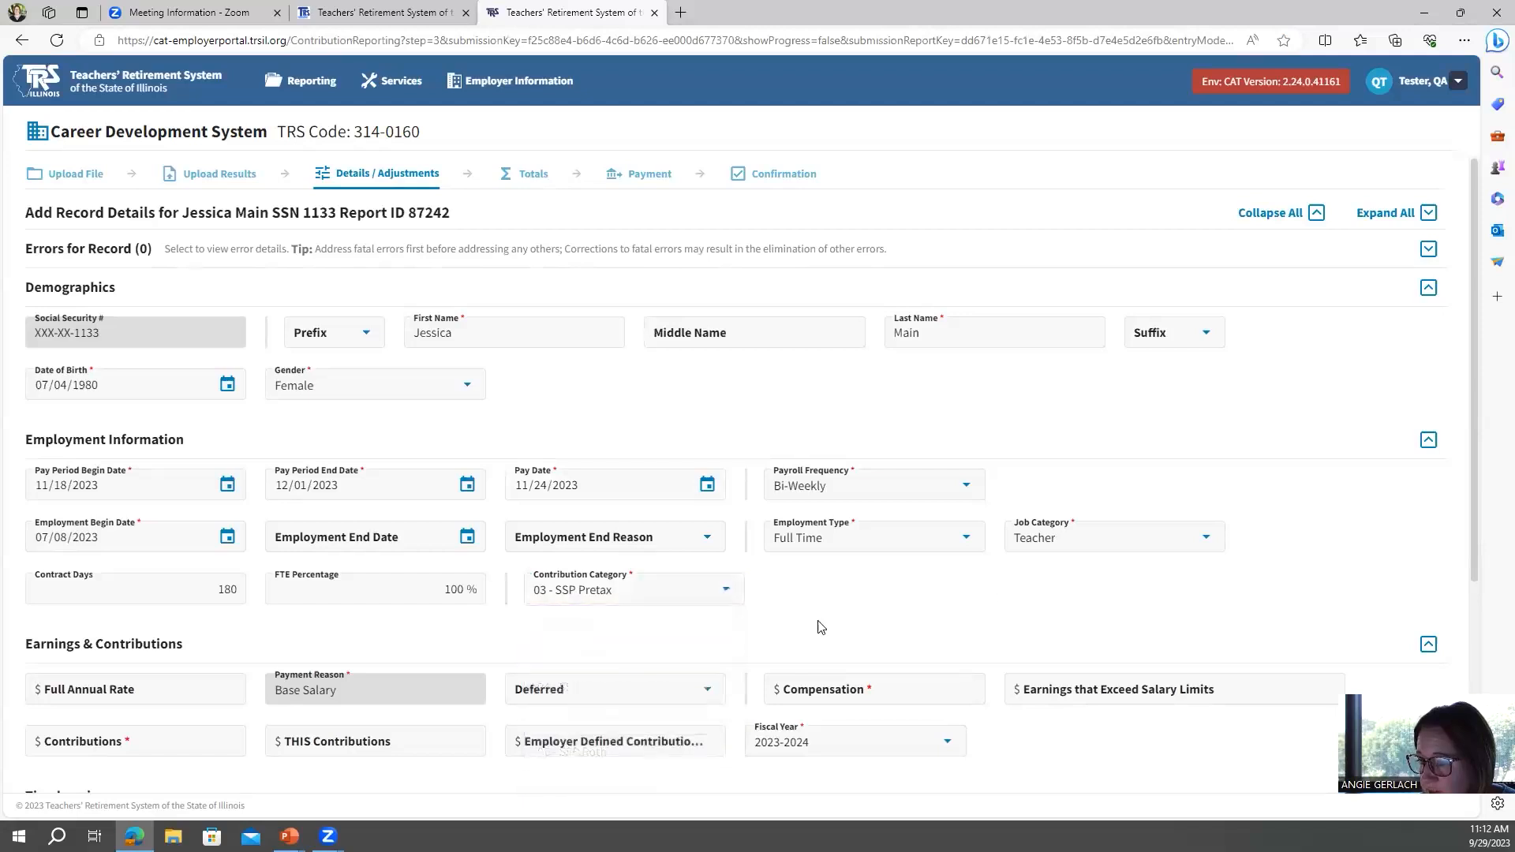
Enter compensation of 3,210.00 and contributions of 42.00 for the copied record.
scroll(781, 608, down, 1)
scroll(781, 608, down, 2)
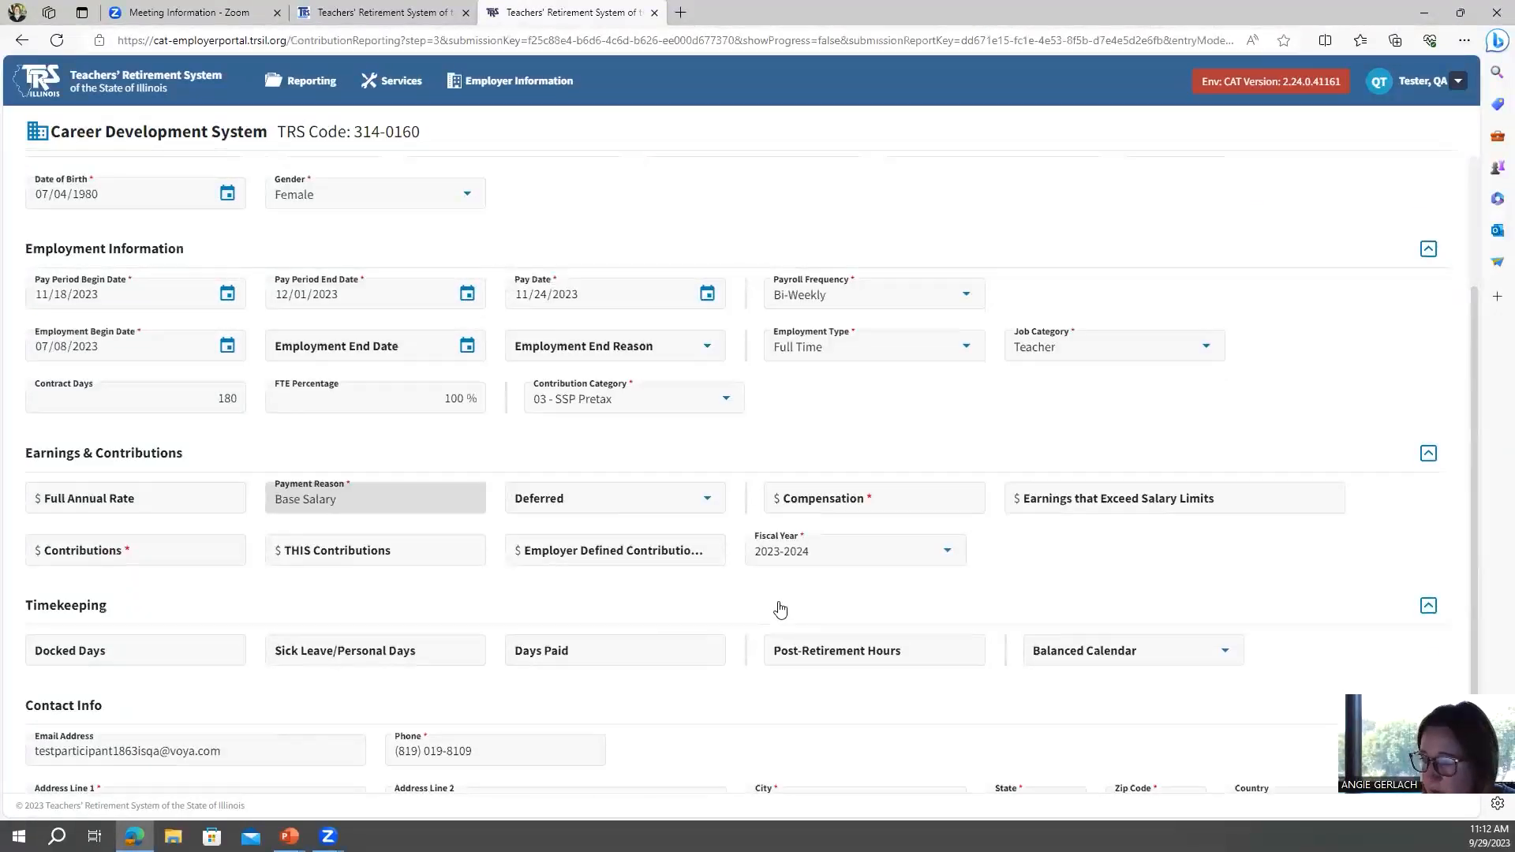
click(829, 497)
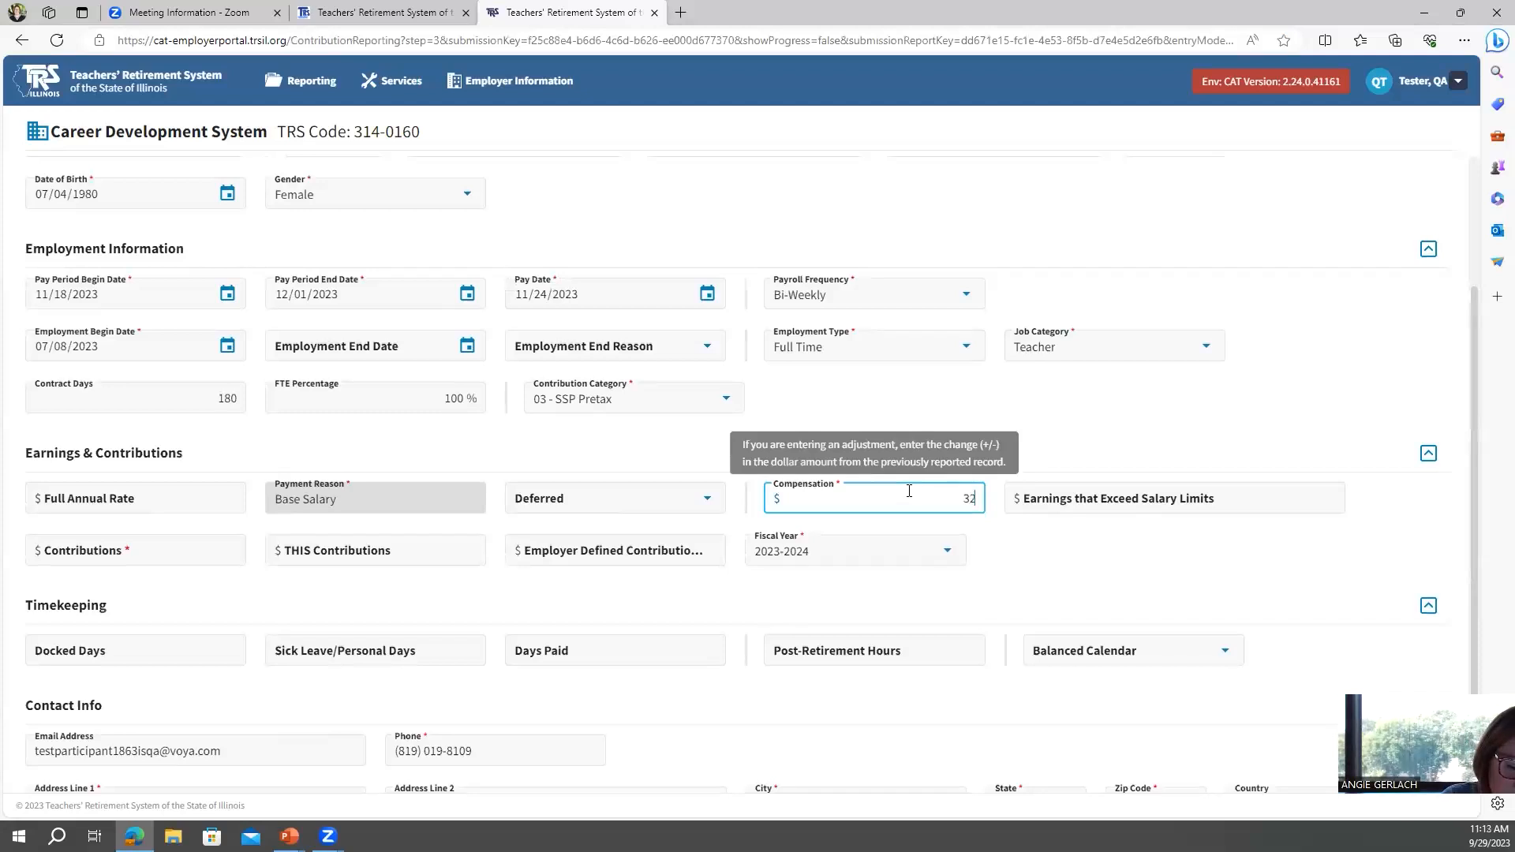
text(3210.00)
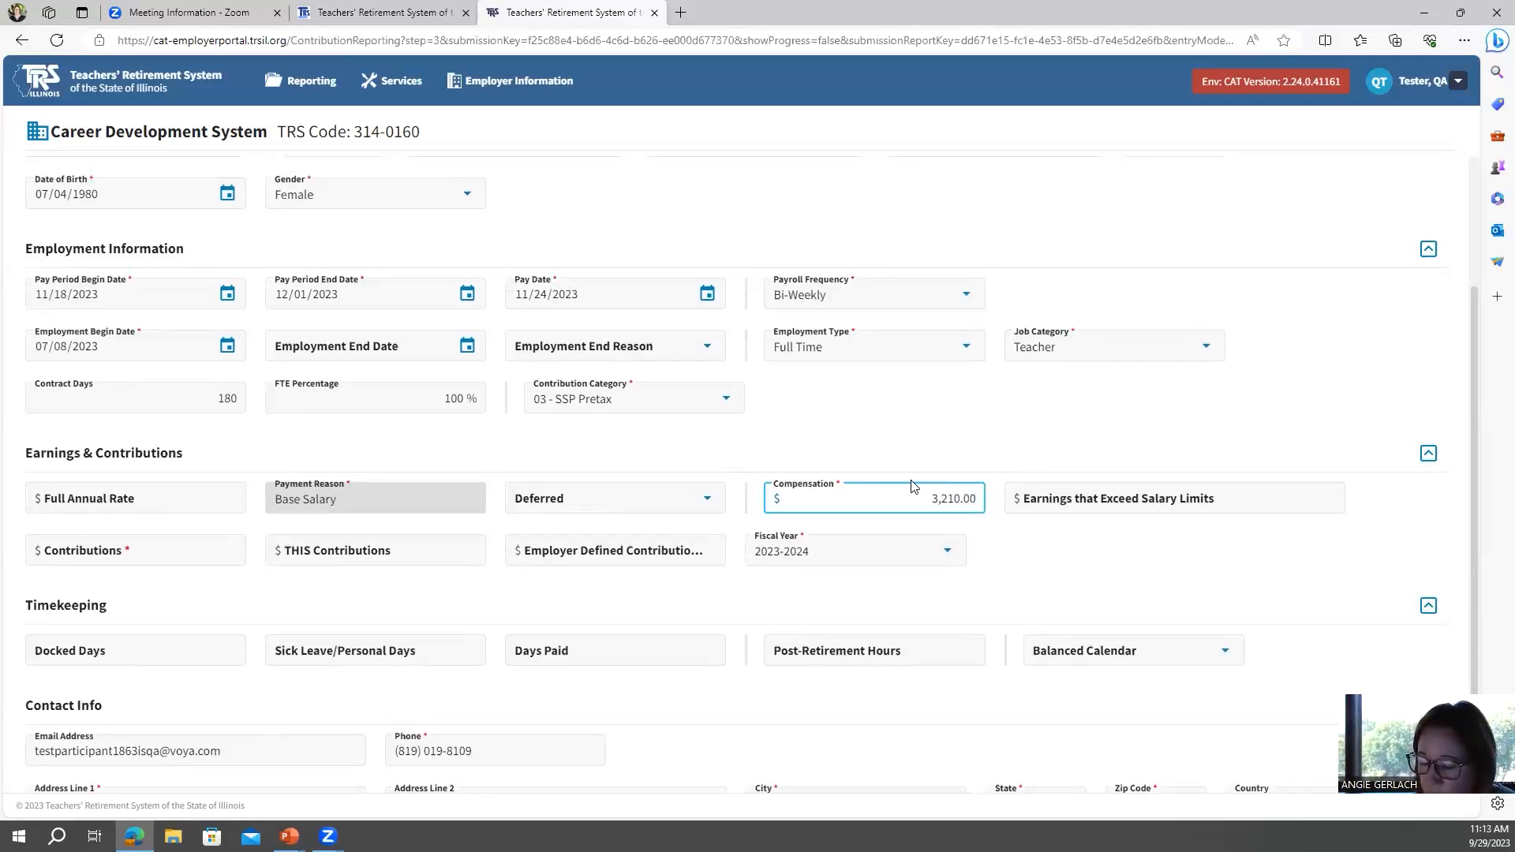
click(143, 552)
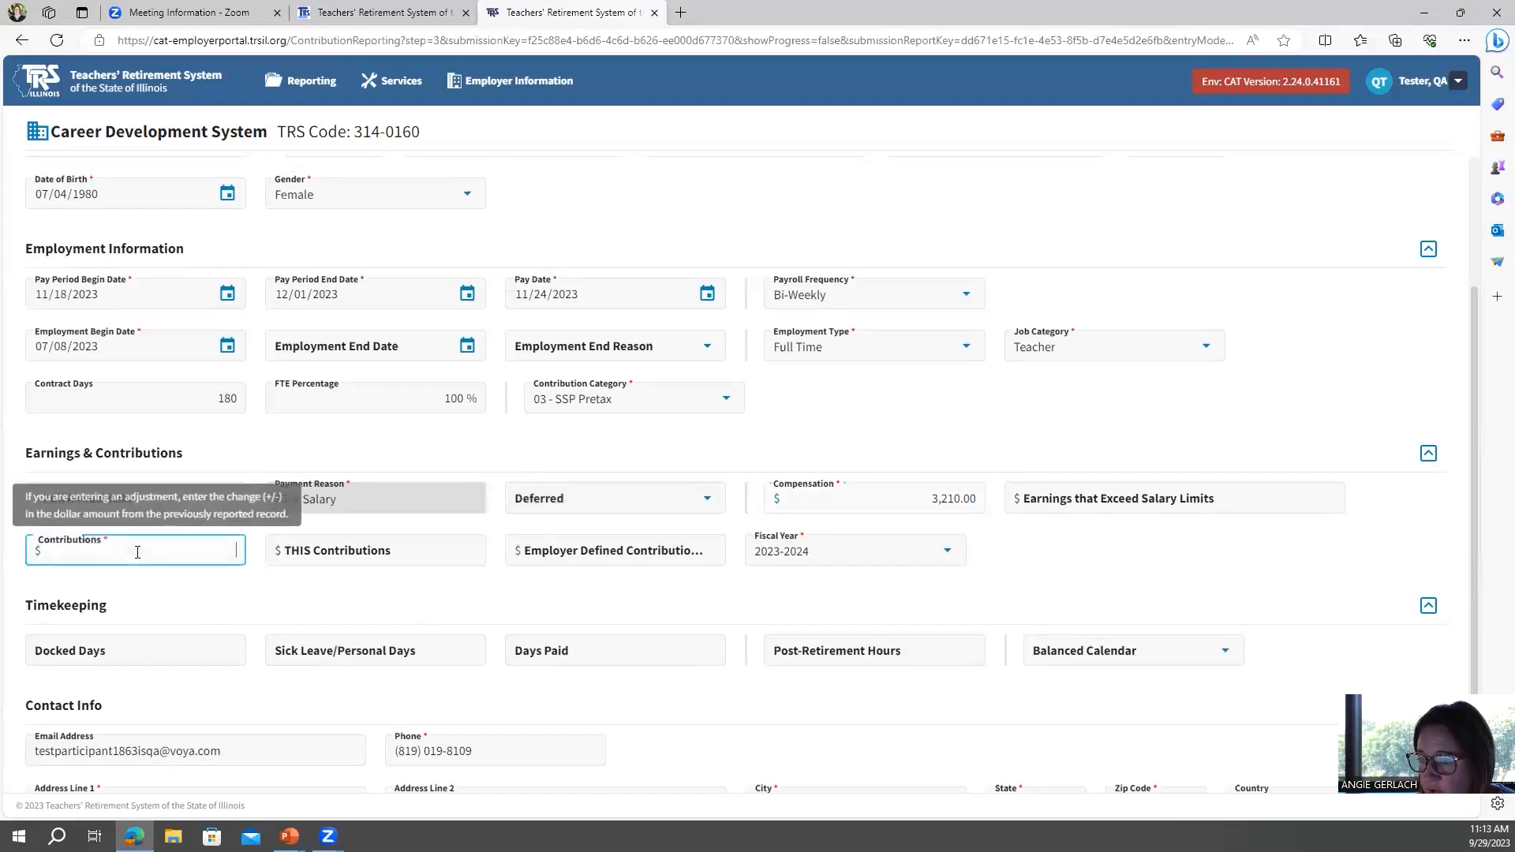
text(42.00)
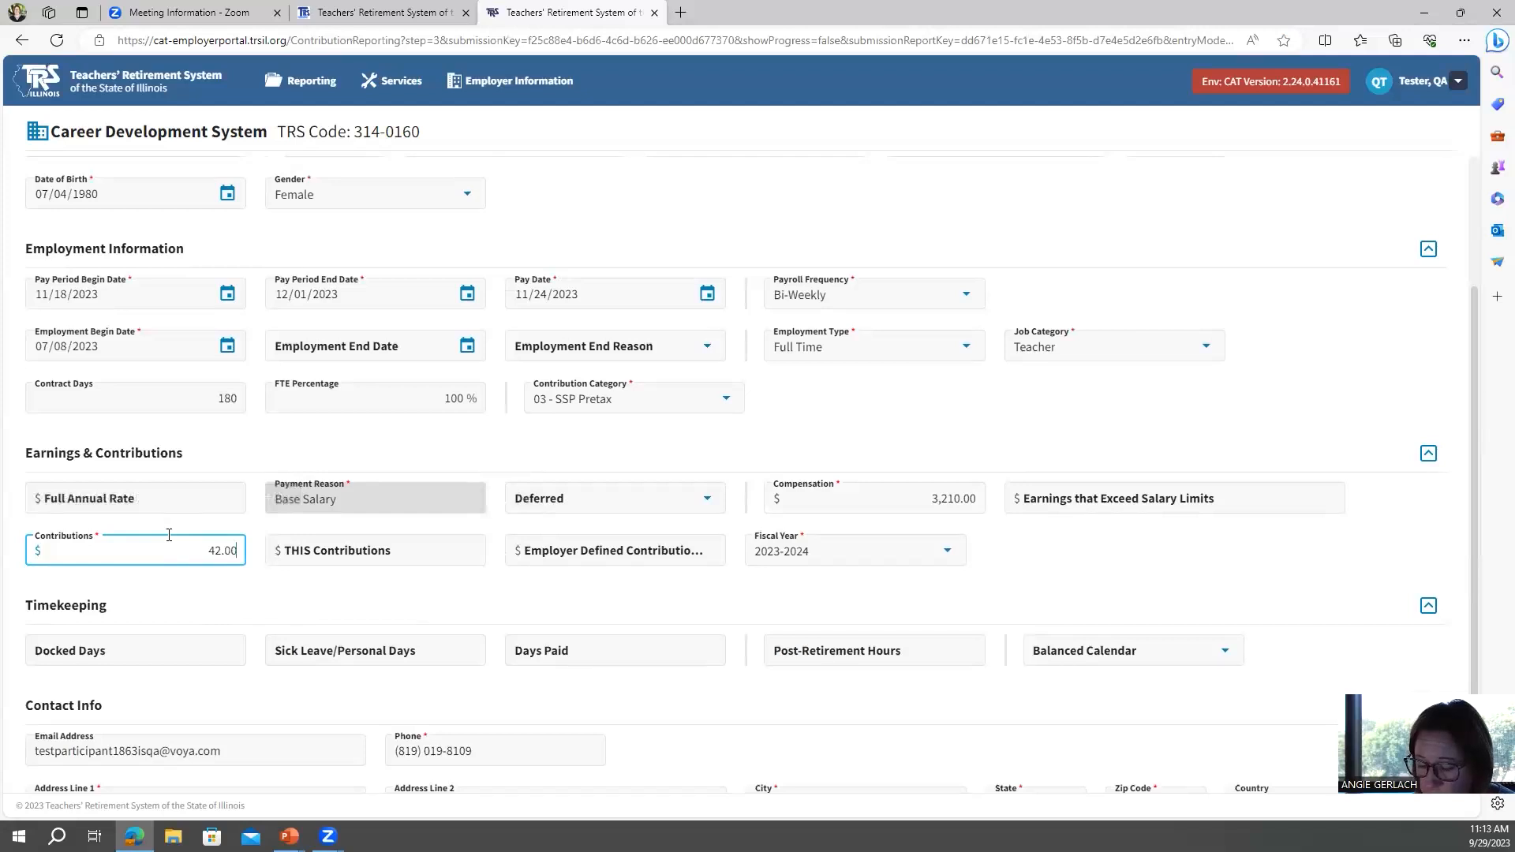
Set employer defined contributions to 0.00 and save the new copied record.
click(576, 551)
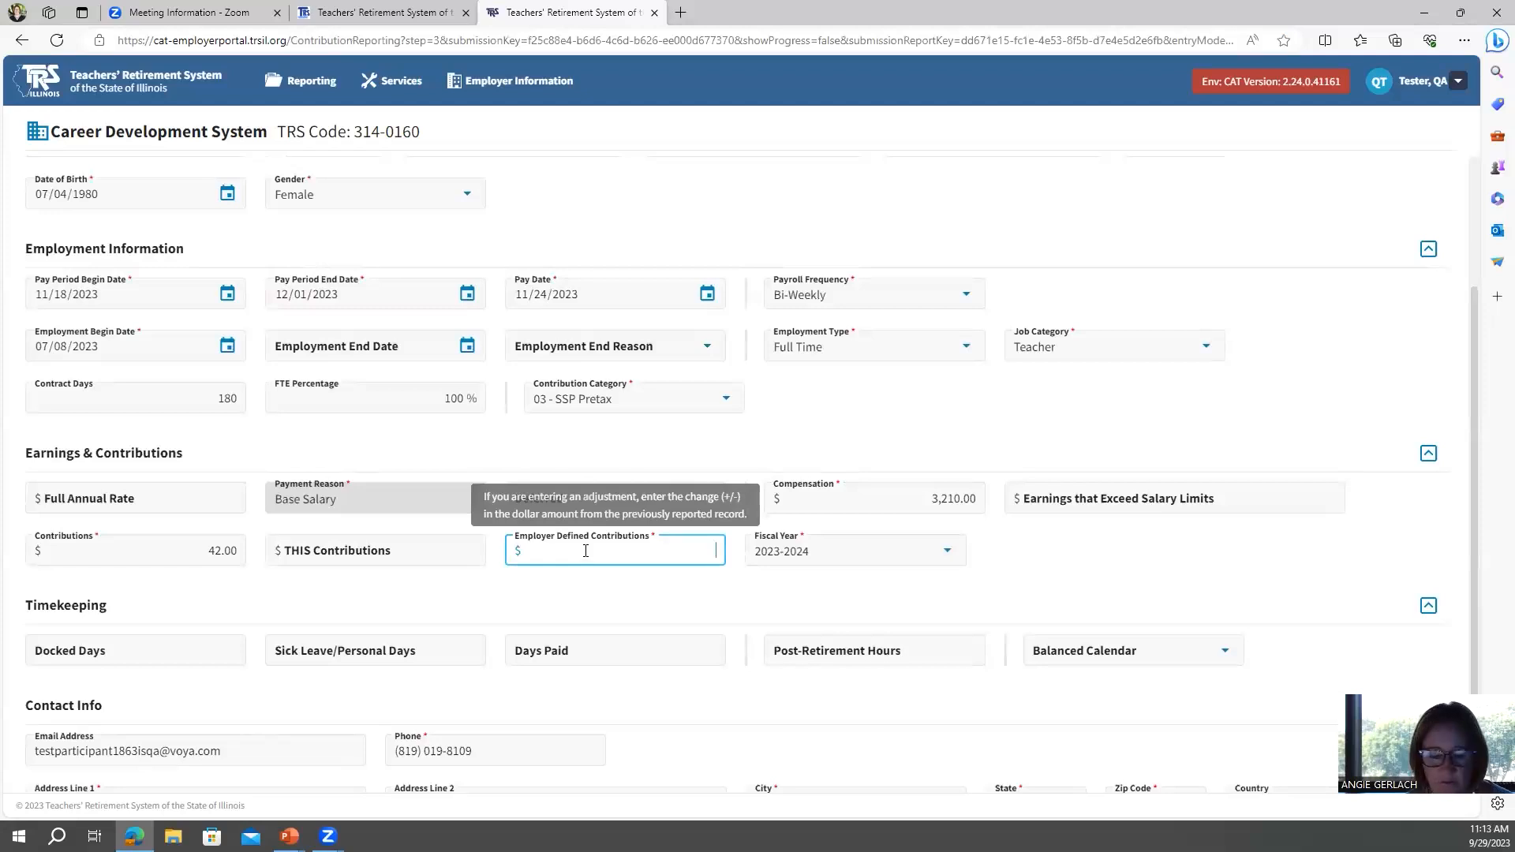
click(578, 589)
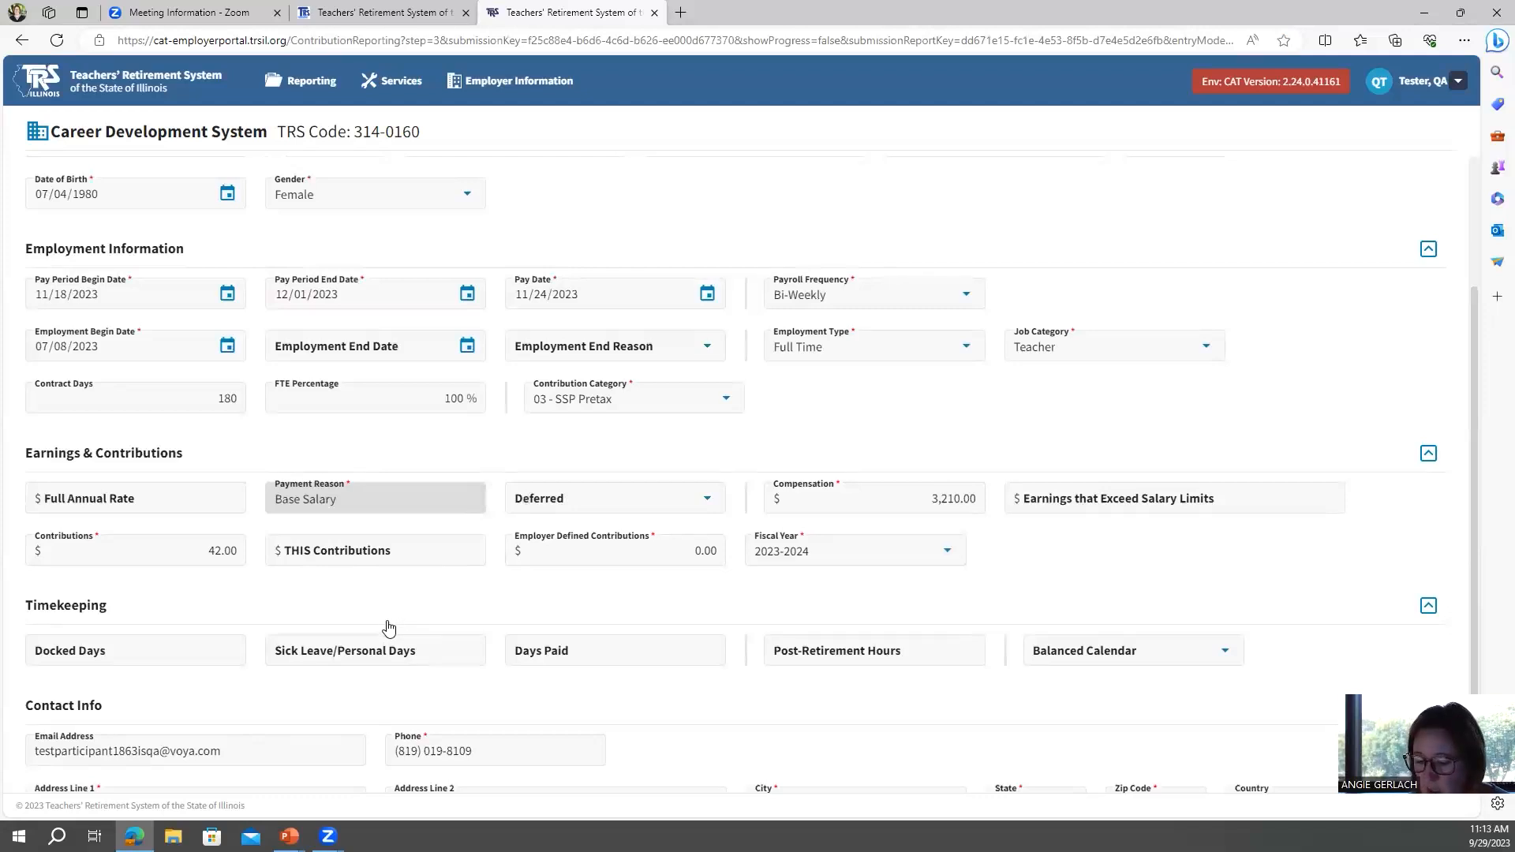
scroll(389, 626, down, 2)
click(63, 745)
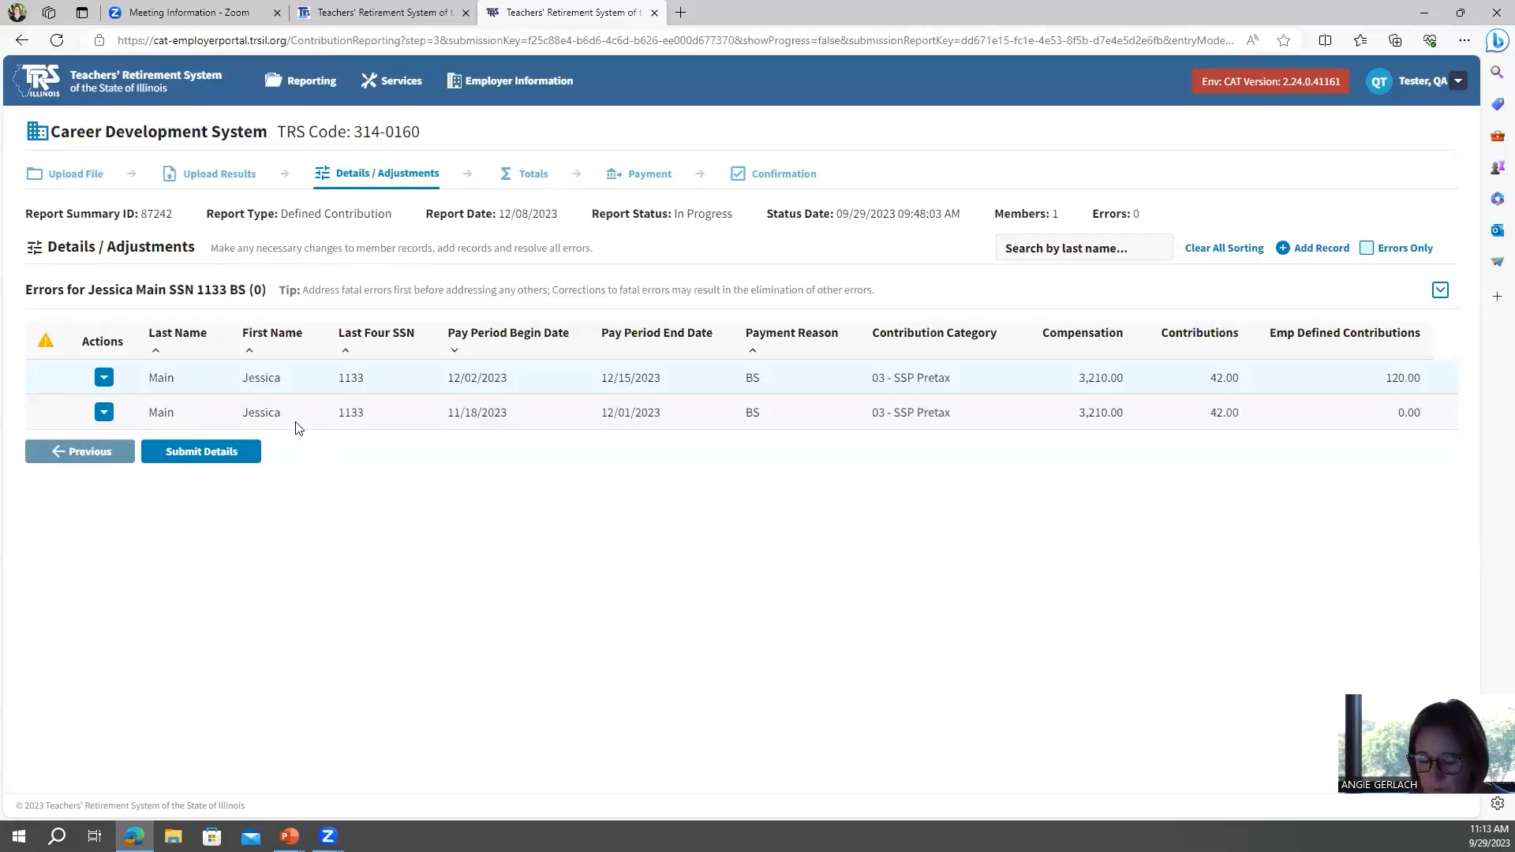
Return to the dashboard, open the 09/10/2023 report, and show all rows of its records.
click(43, 82)
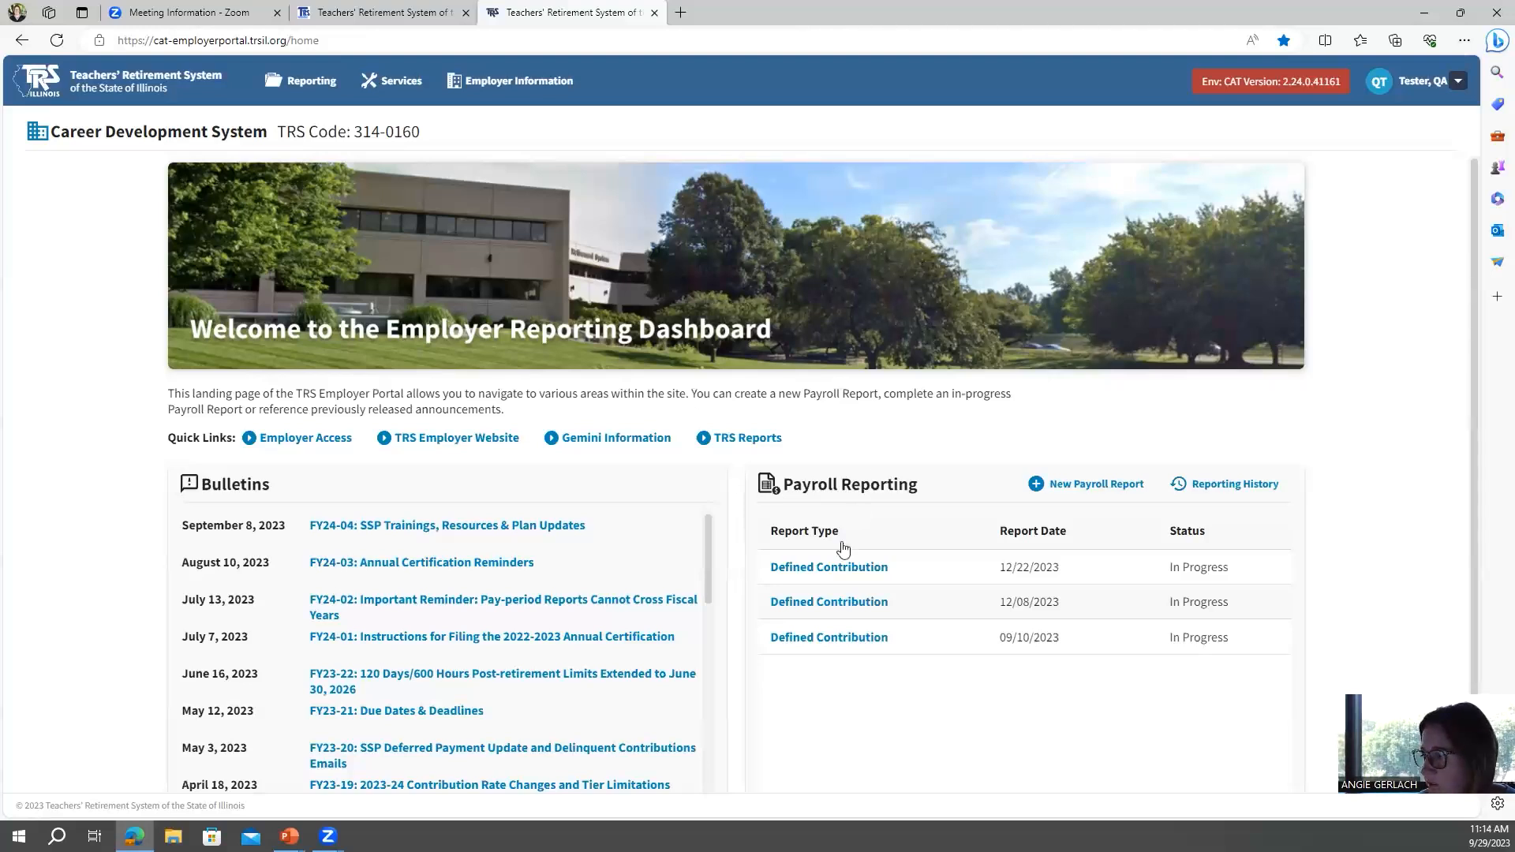
click(827, 639)
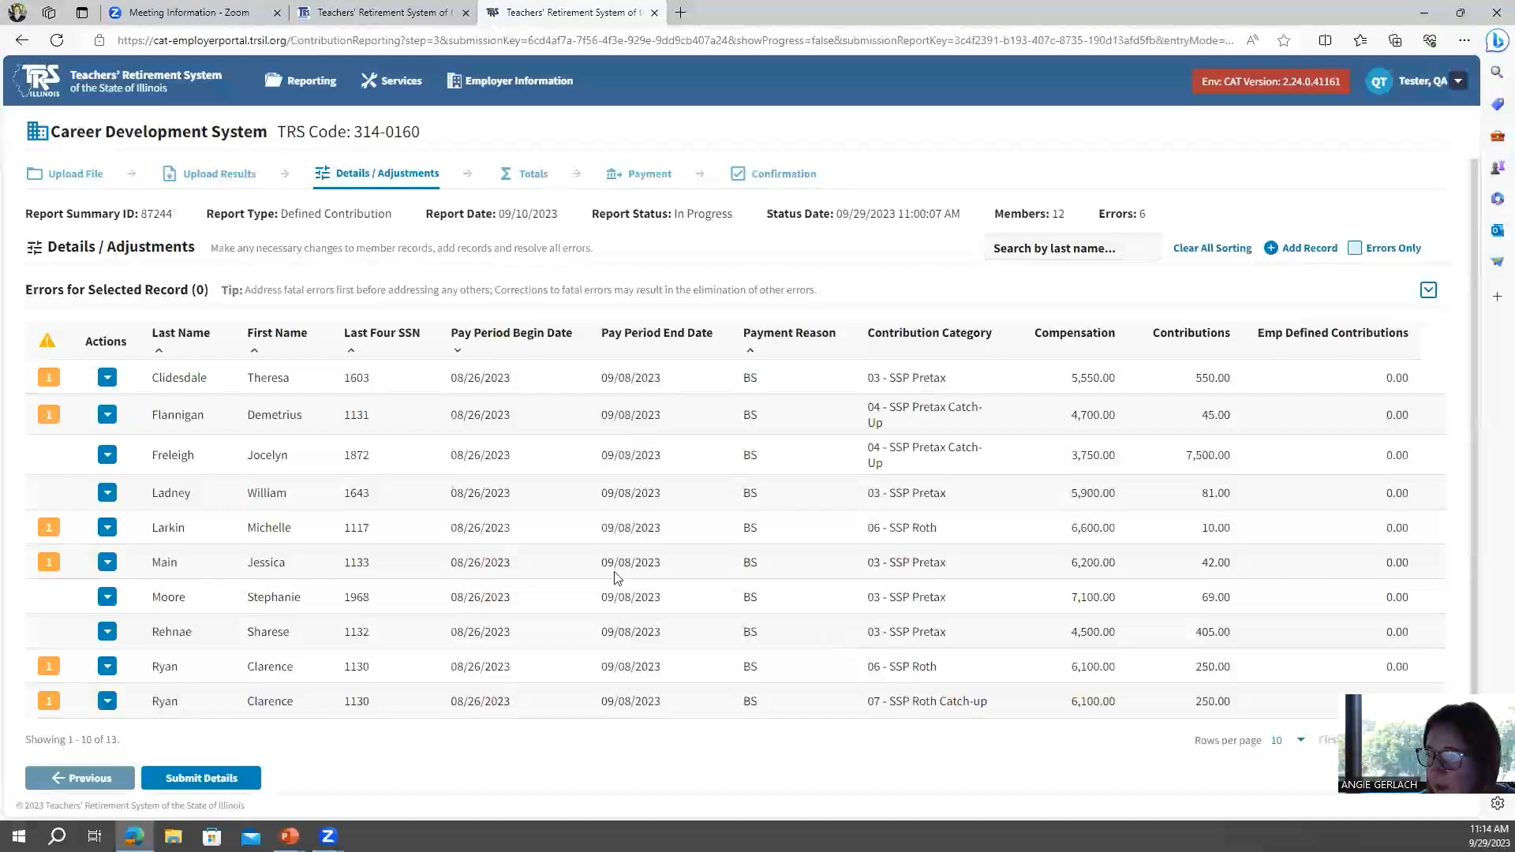
click(1298, 742)
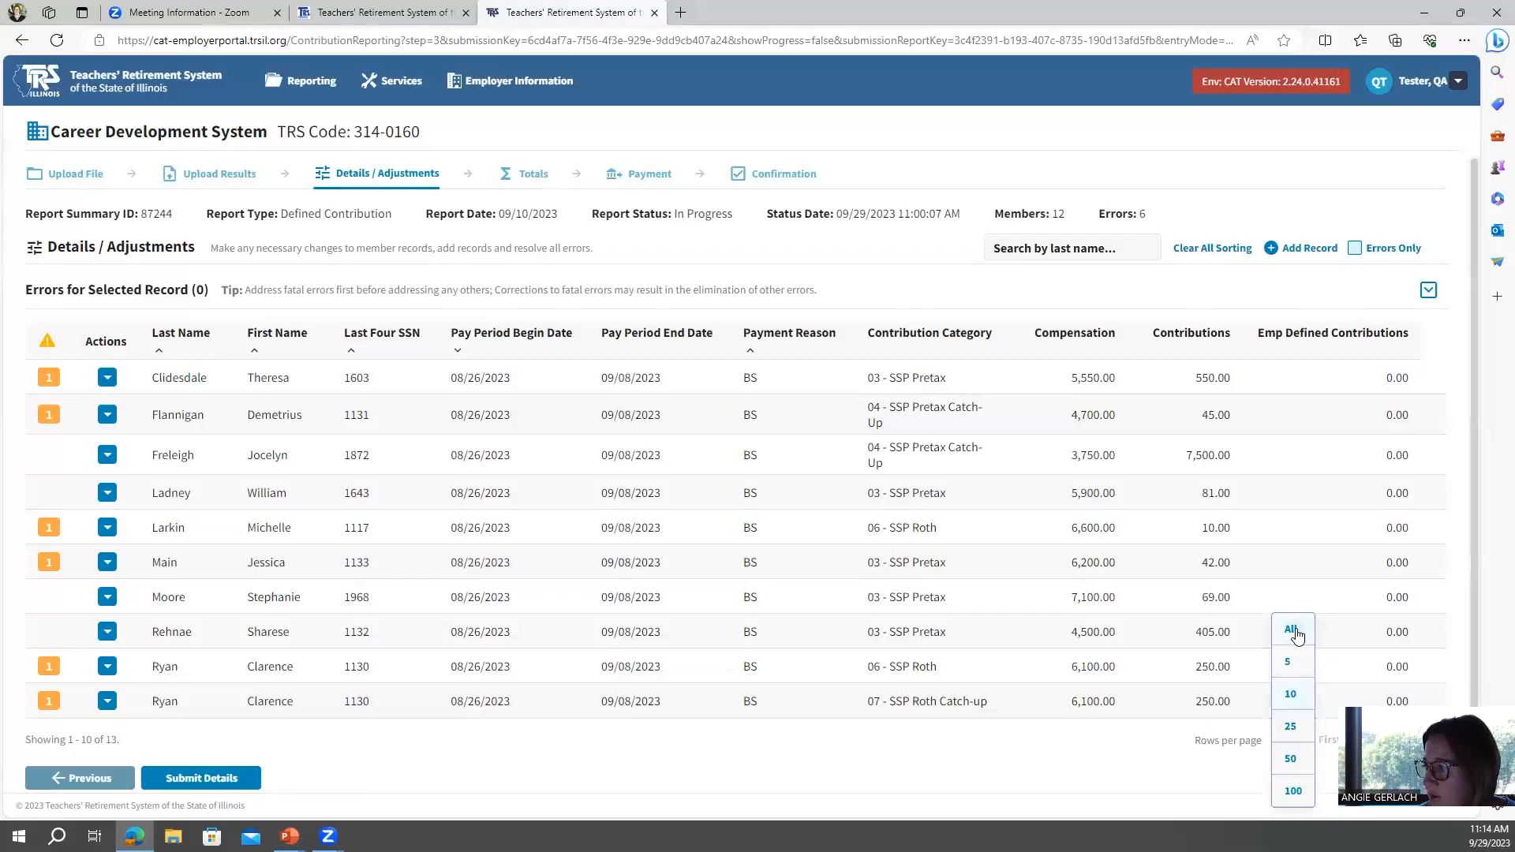
click(1293, 632)
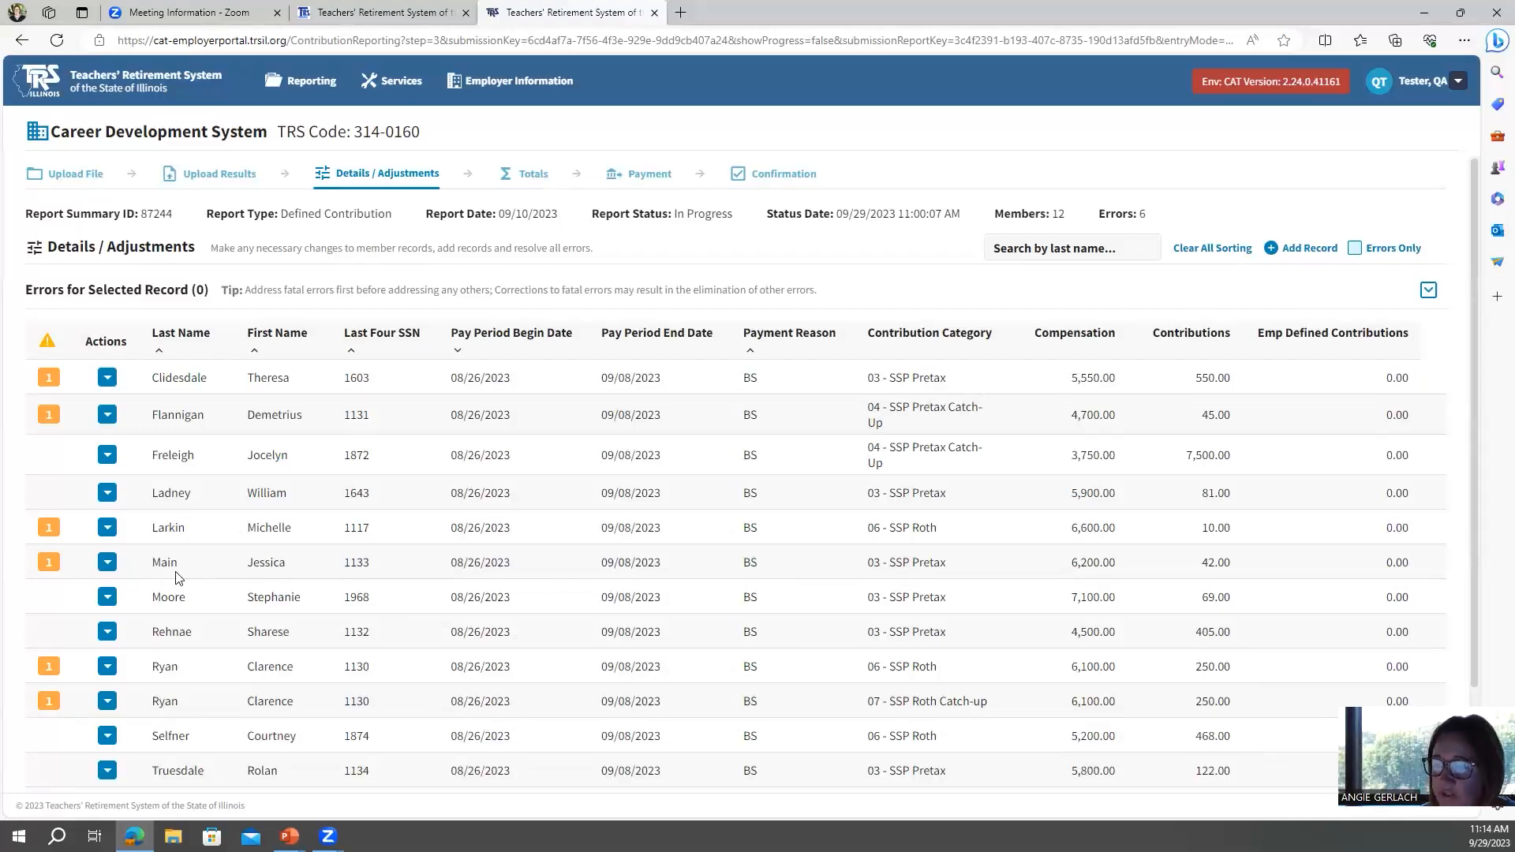
scroll(250, 563, down, 2)
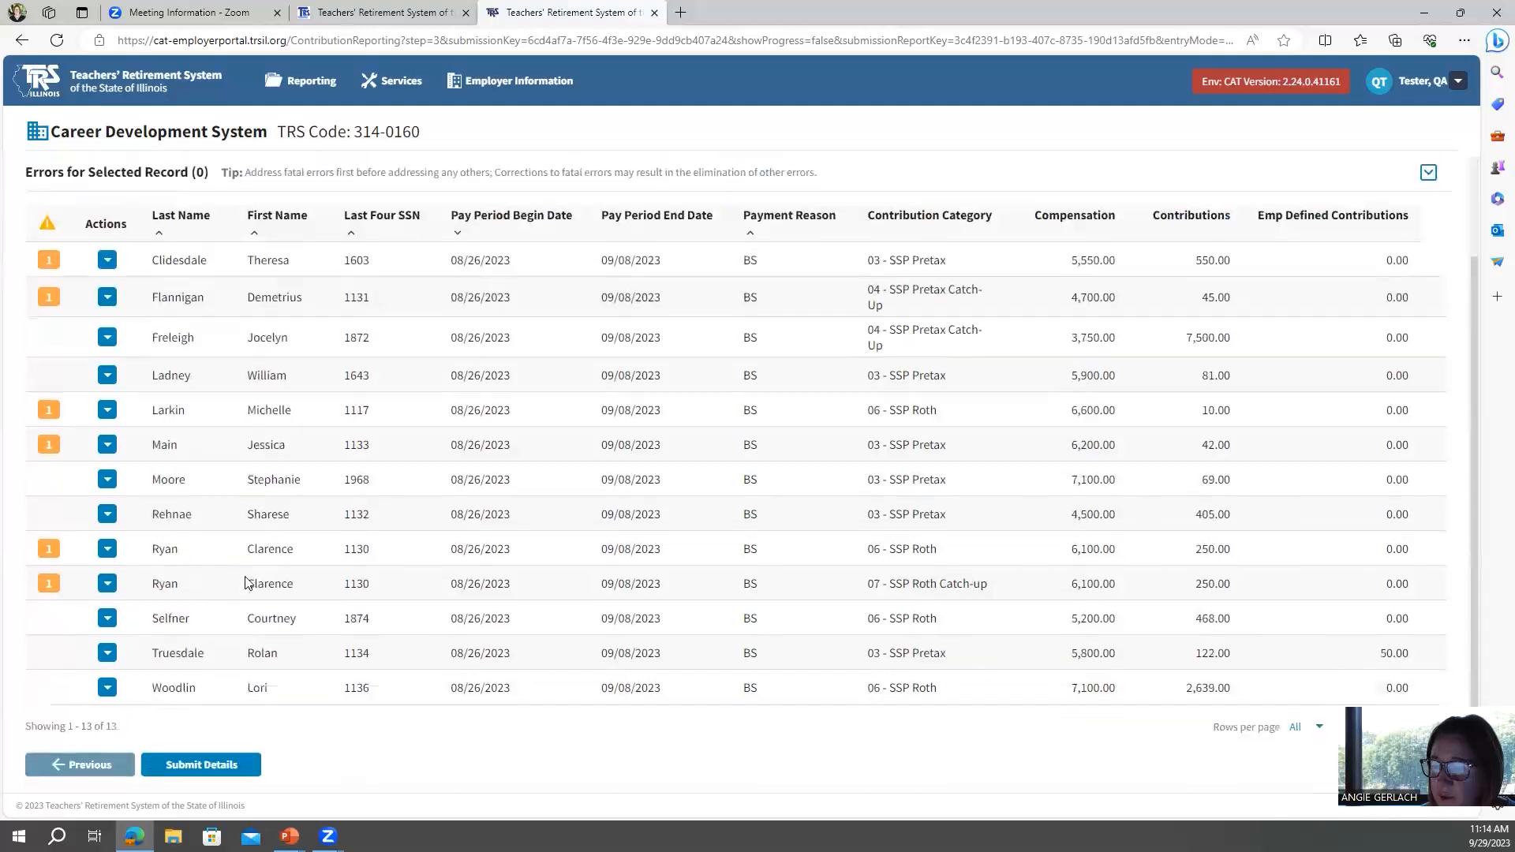
scroll(207, 444, up, 2)
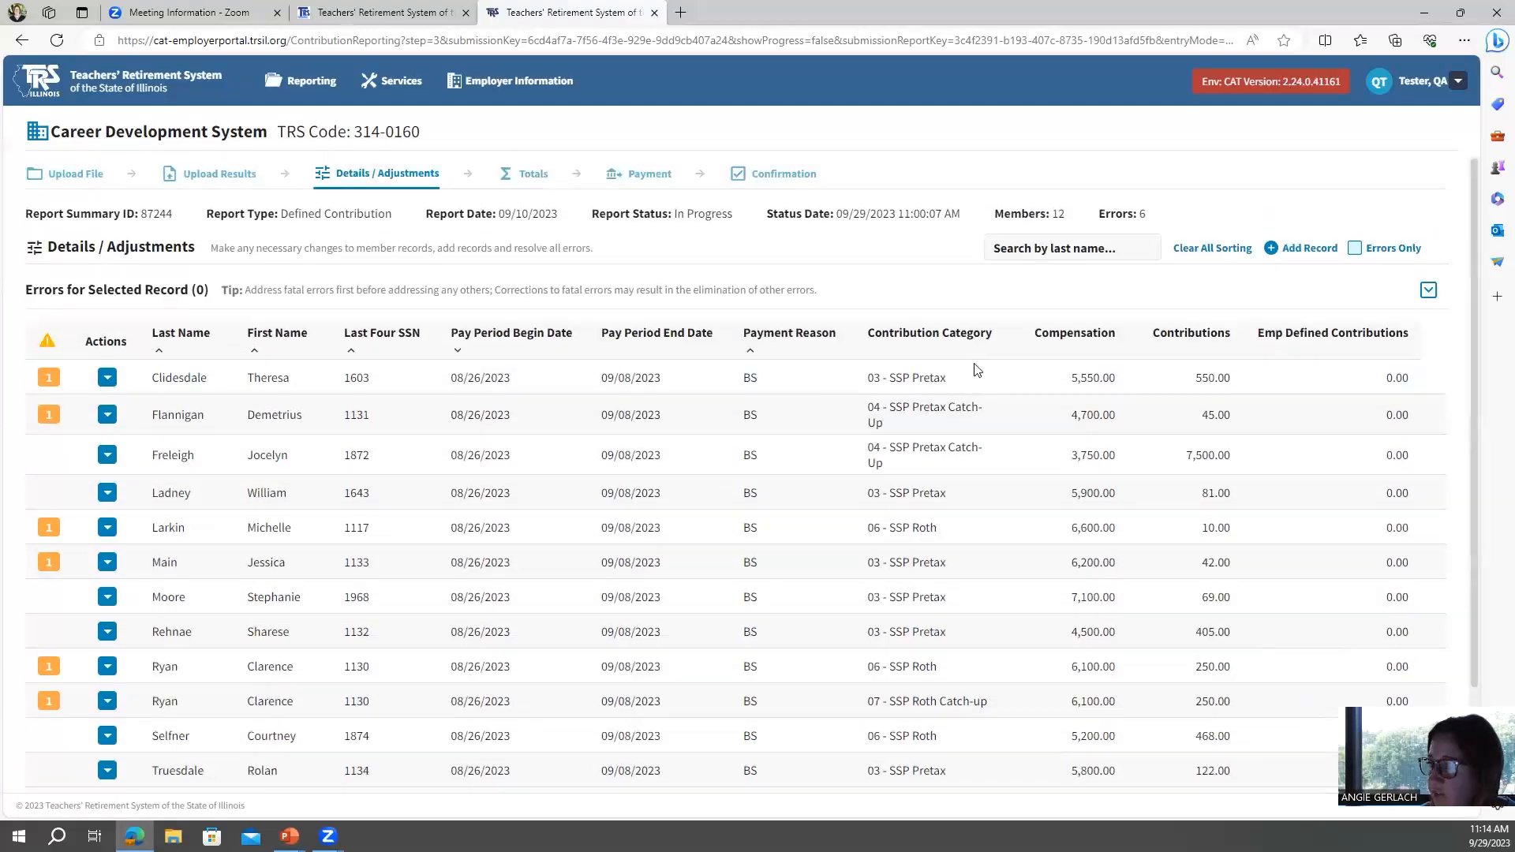
Search the report's records by the member's last name, then clear the search.
click(1062, 247)
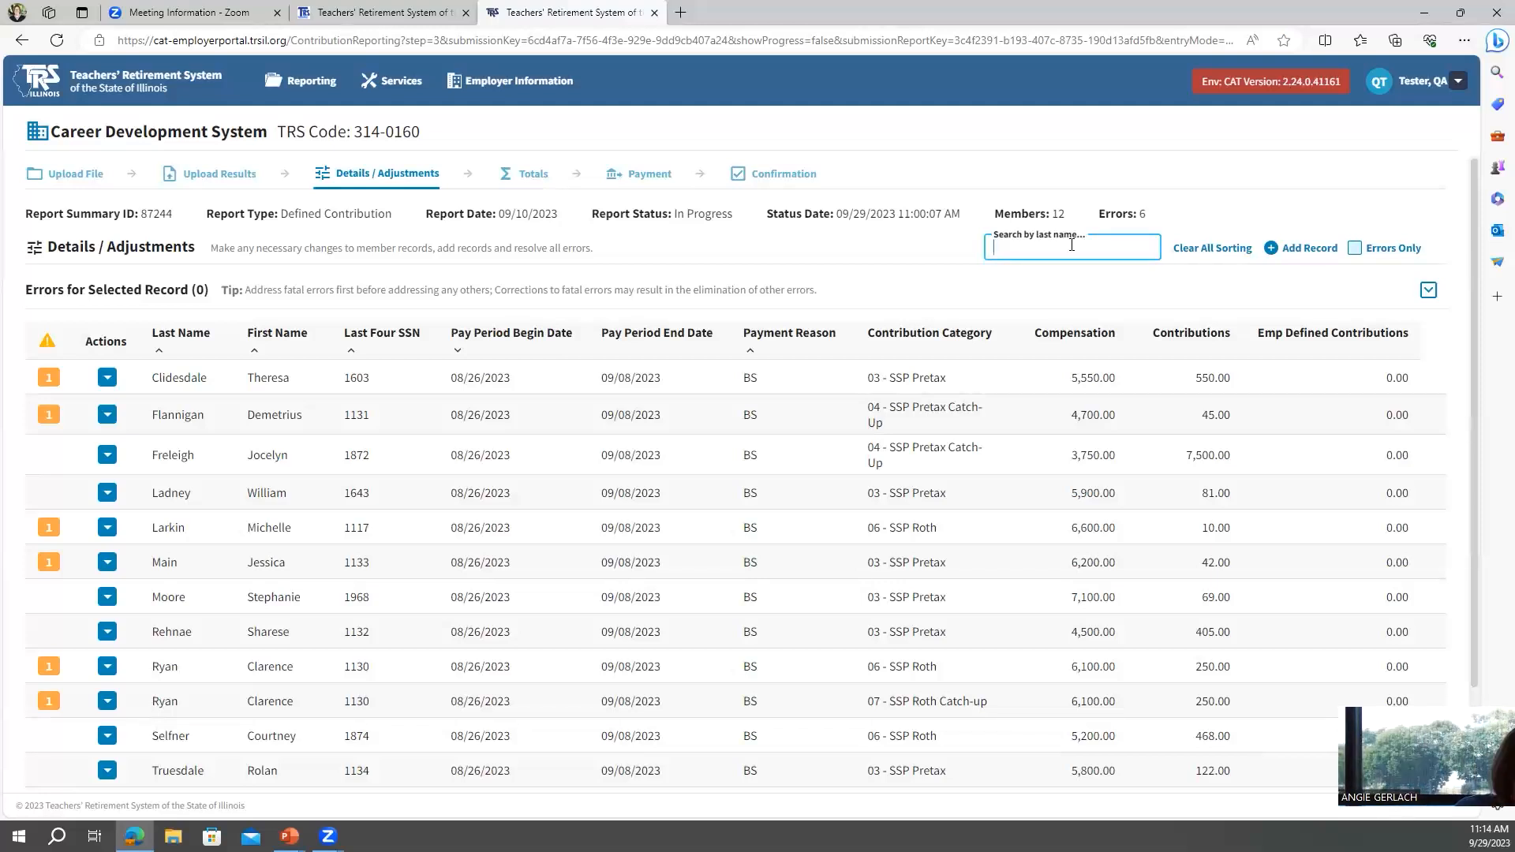
text(mai)
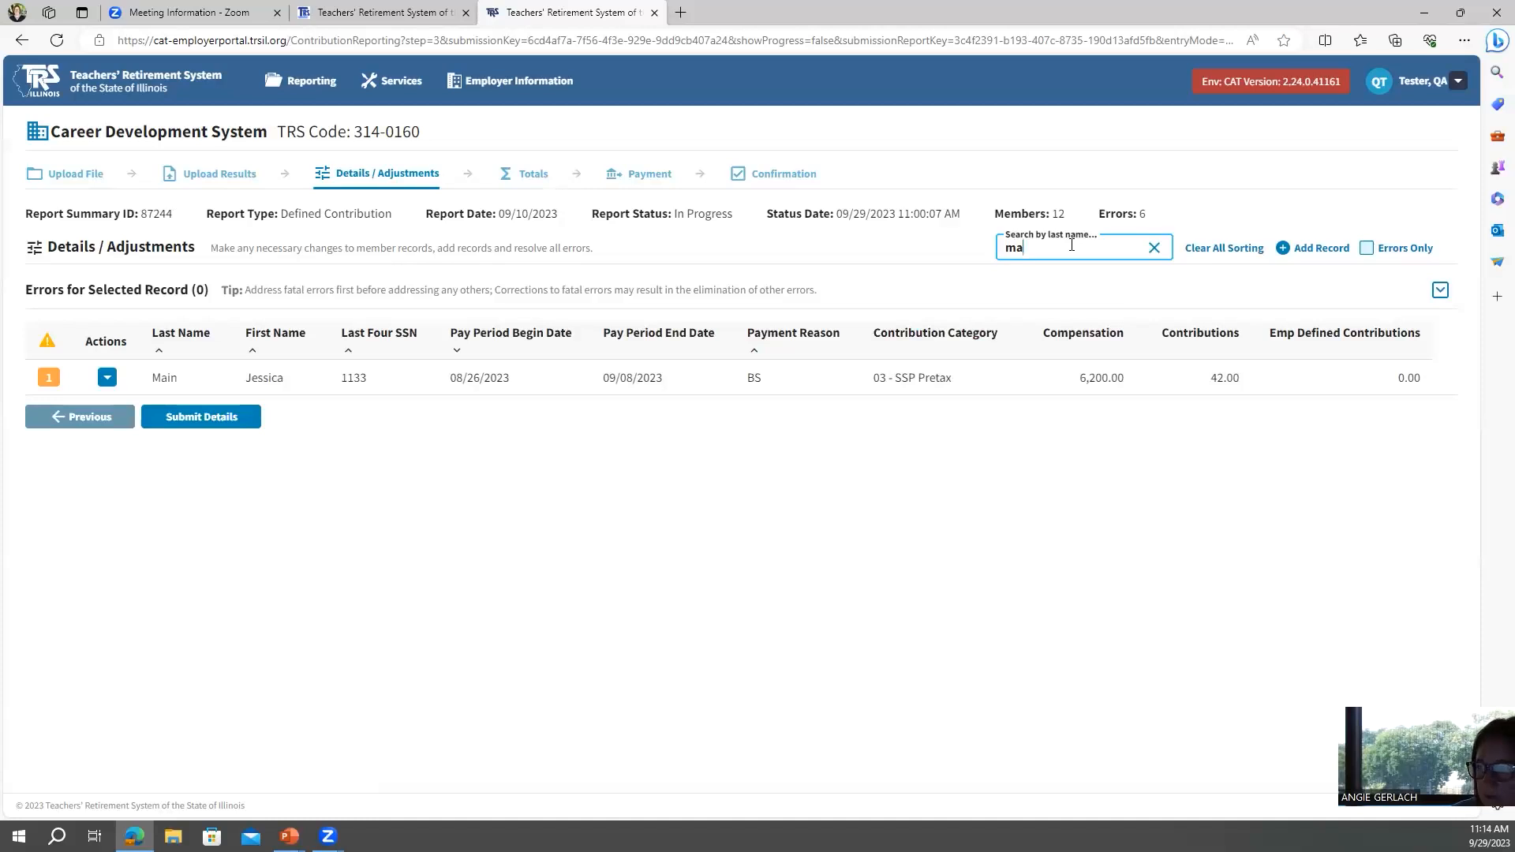
key(BackSpace)
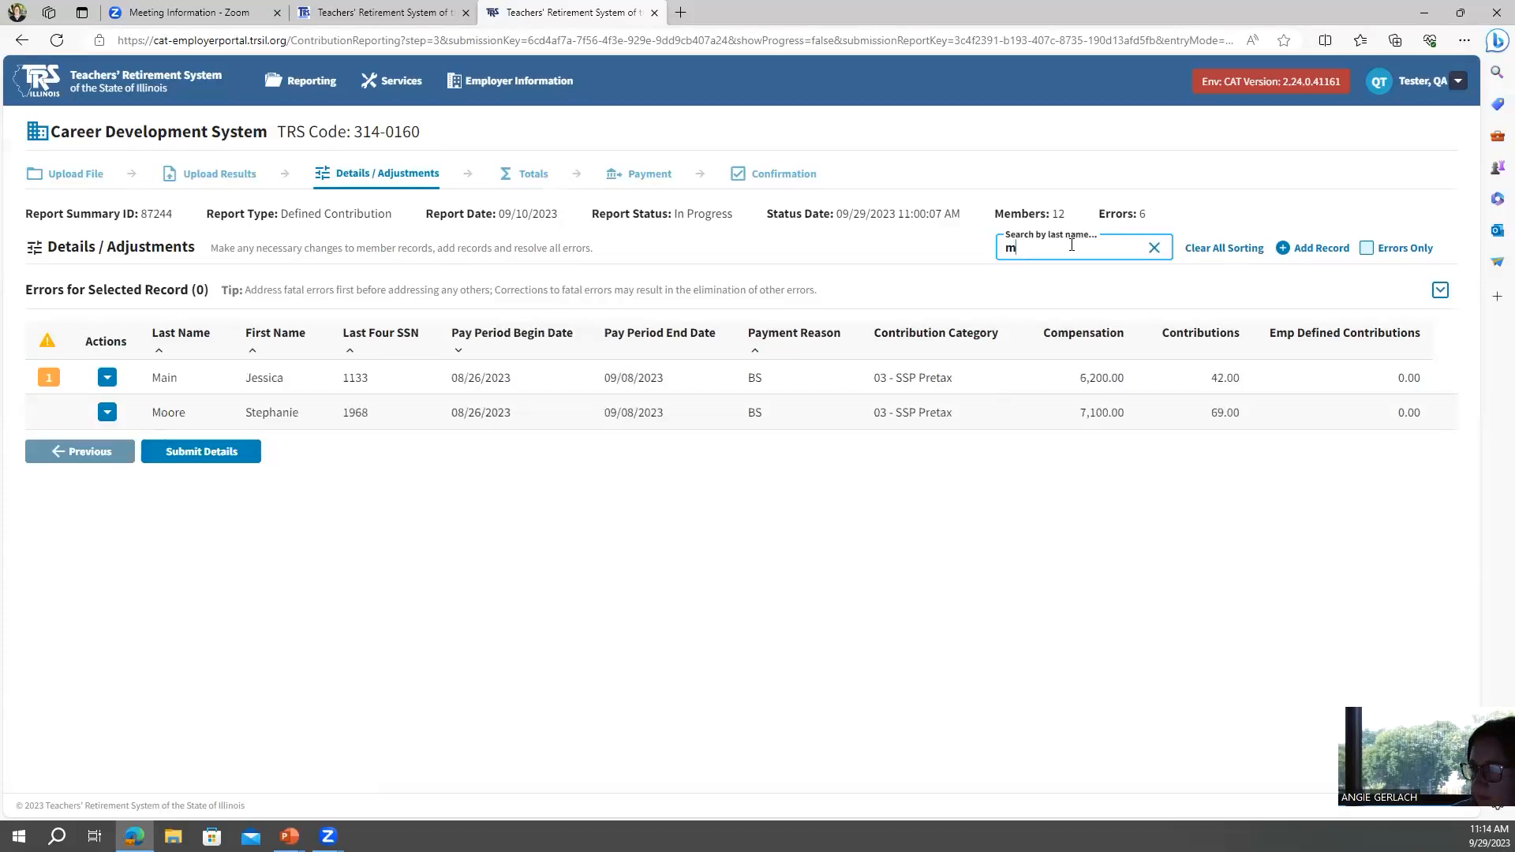
key(BackSpace)
text(m)
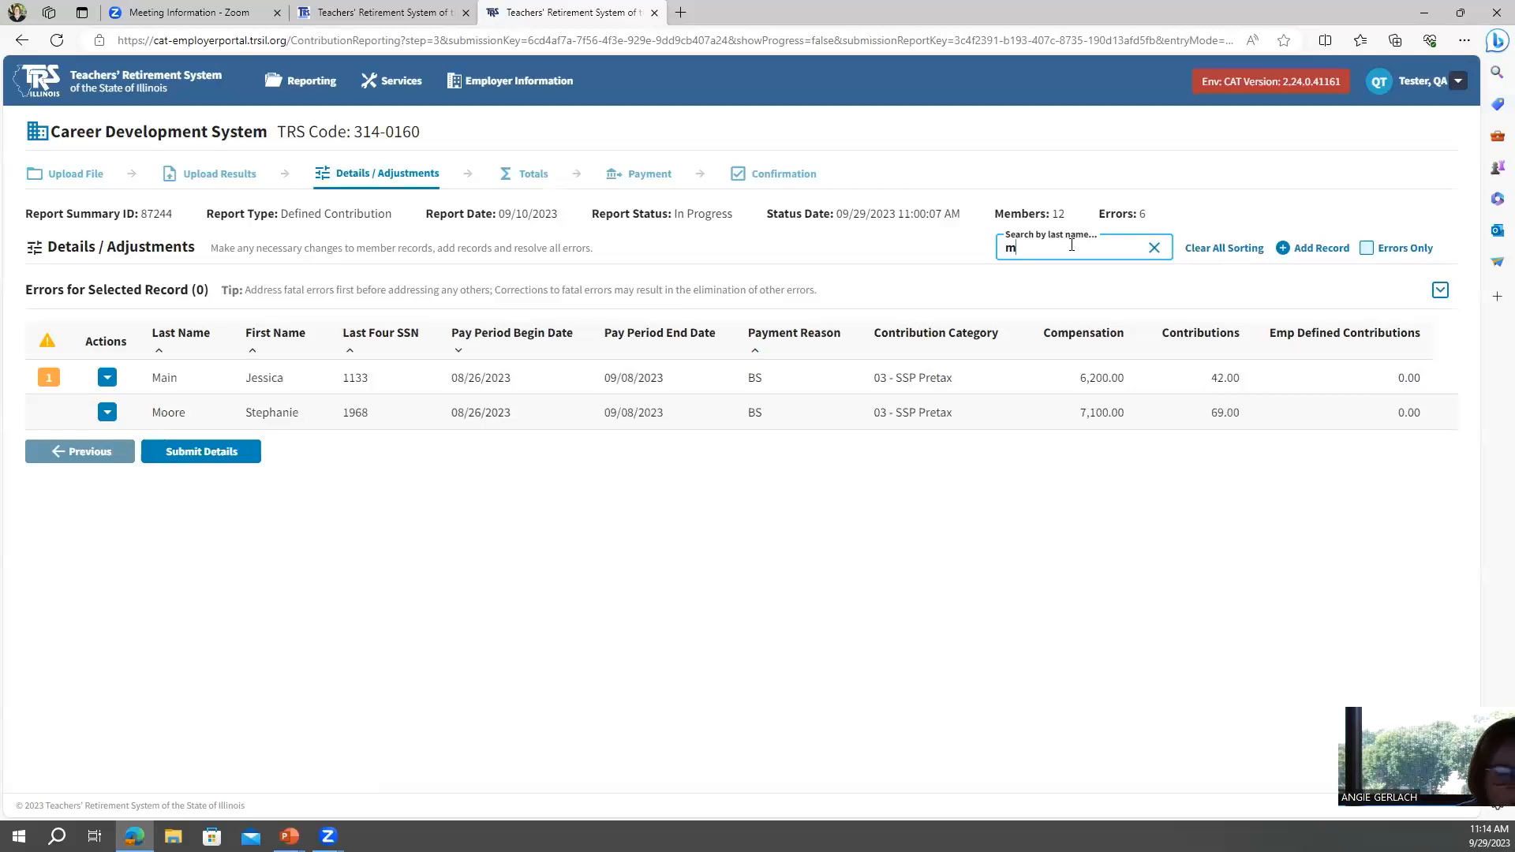
text(ai)
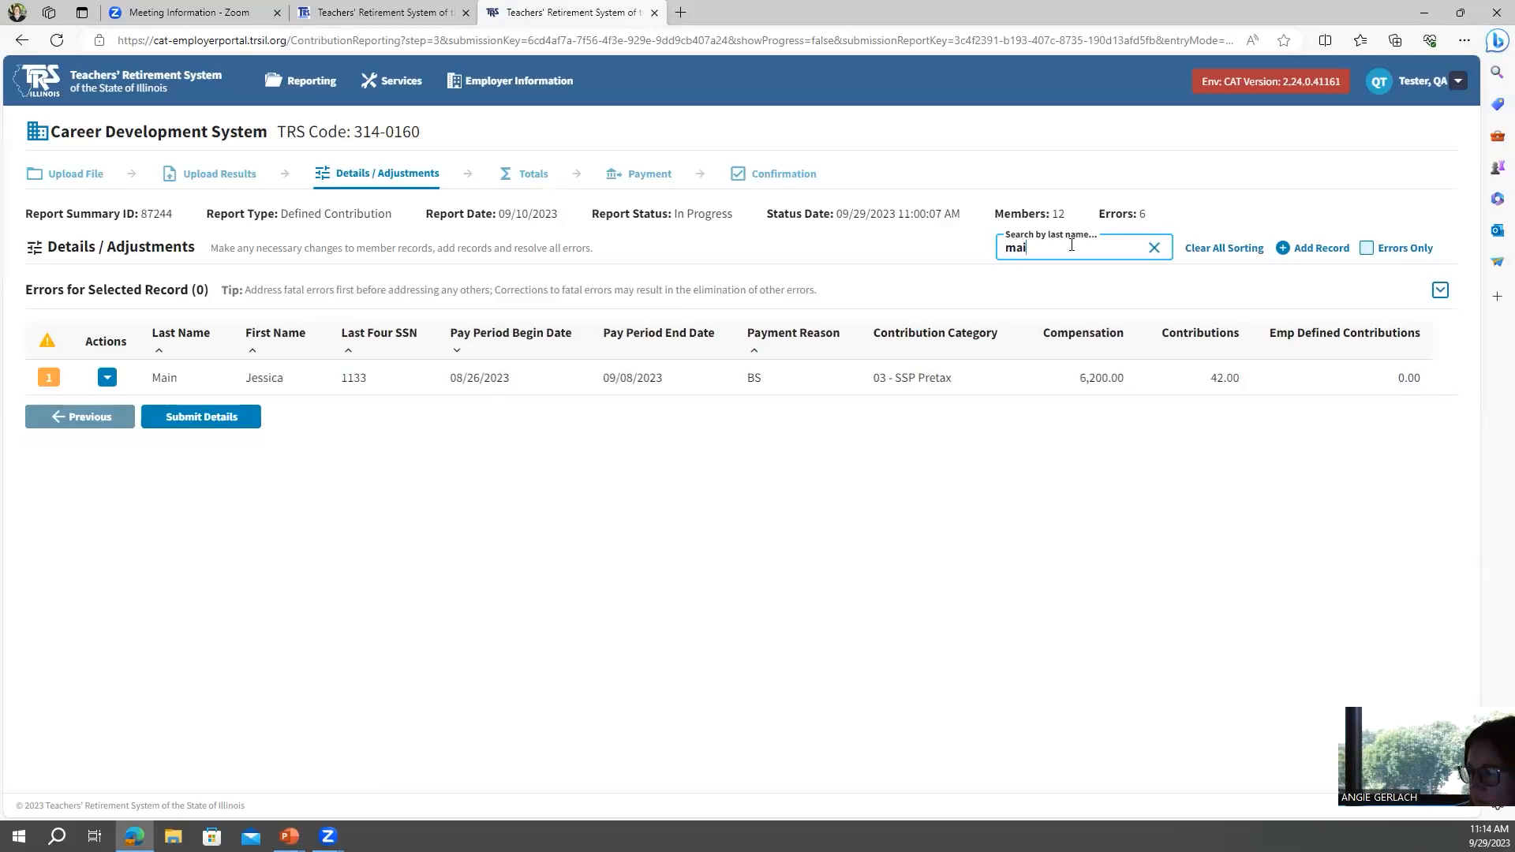
text(n)
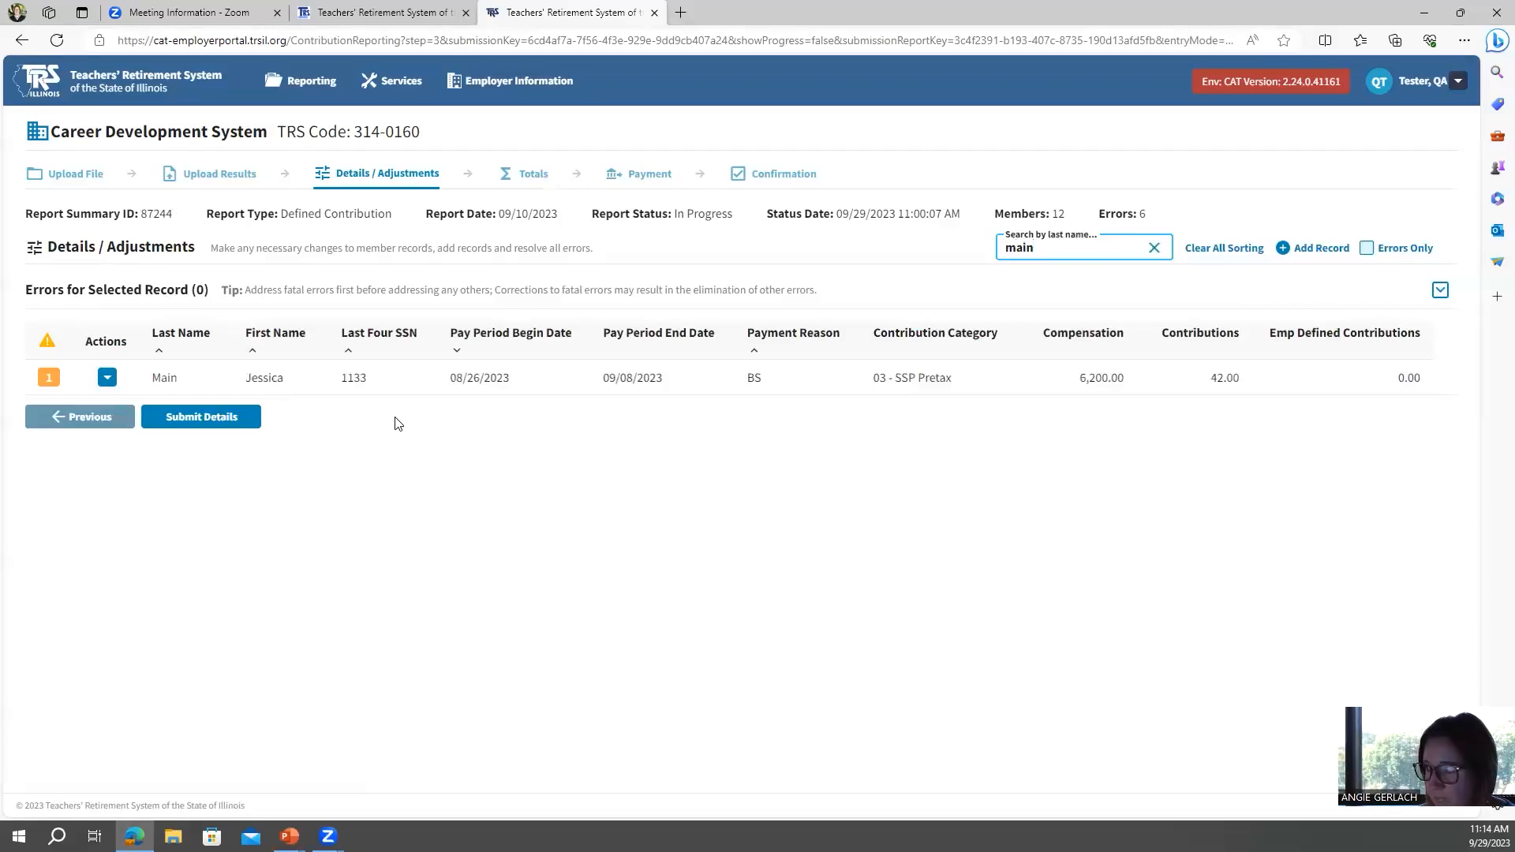
click(1155, 248)
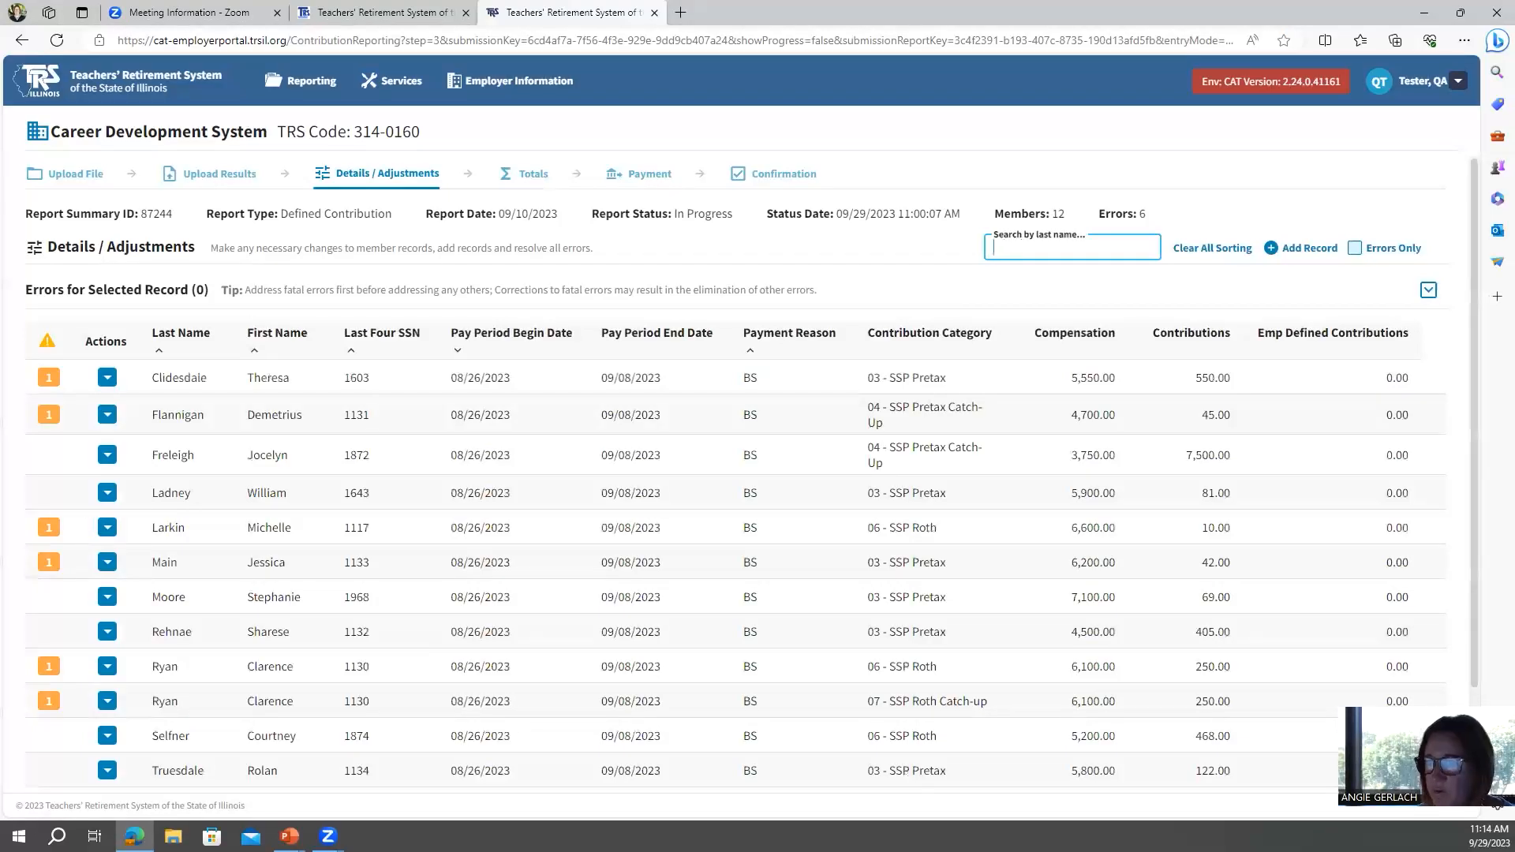
Return to the dashboard and open the Year To Date Report under TRS Reports services.
click(40, 80)
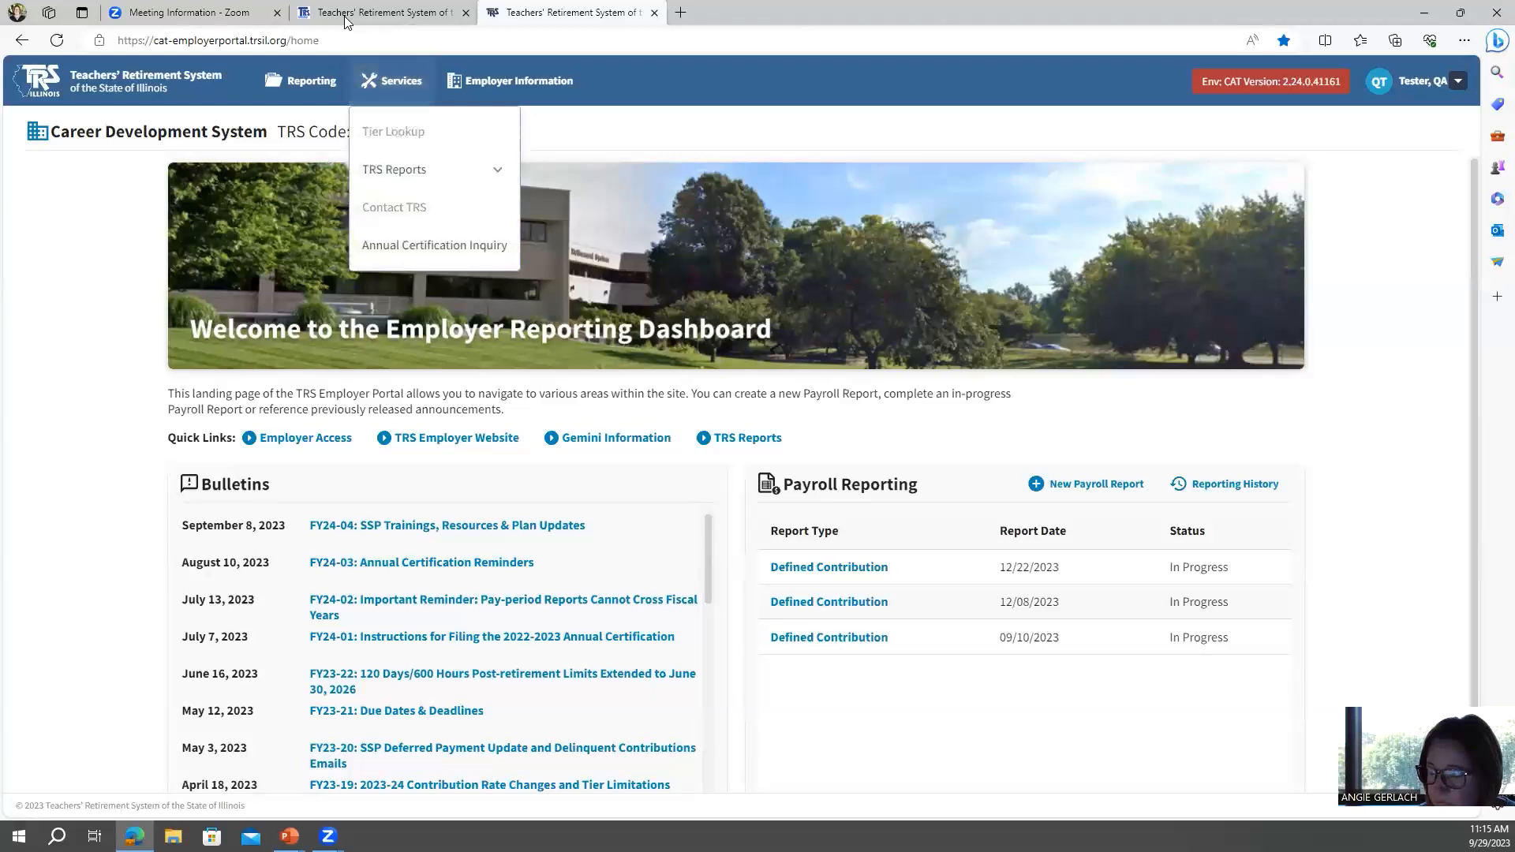
click(396, 181)
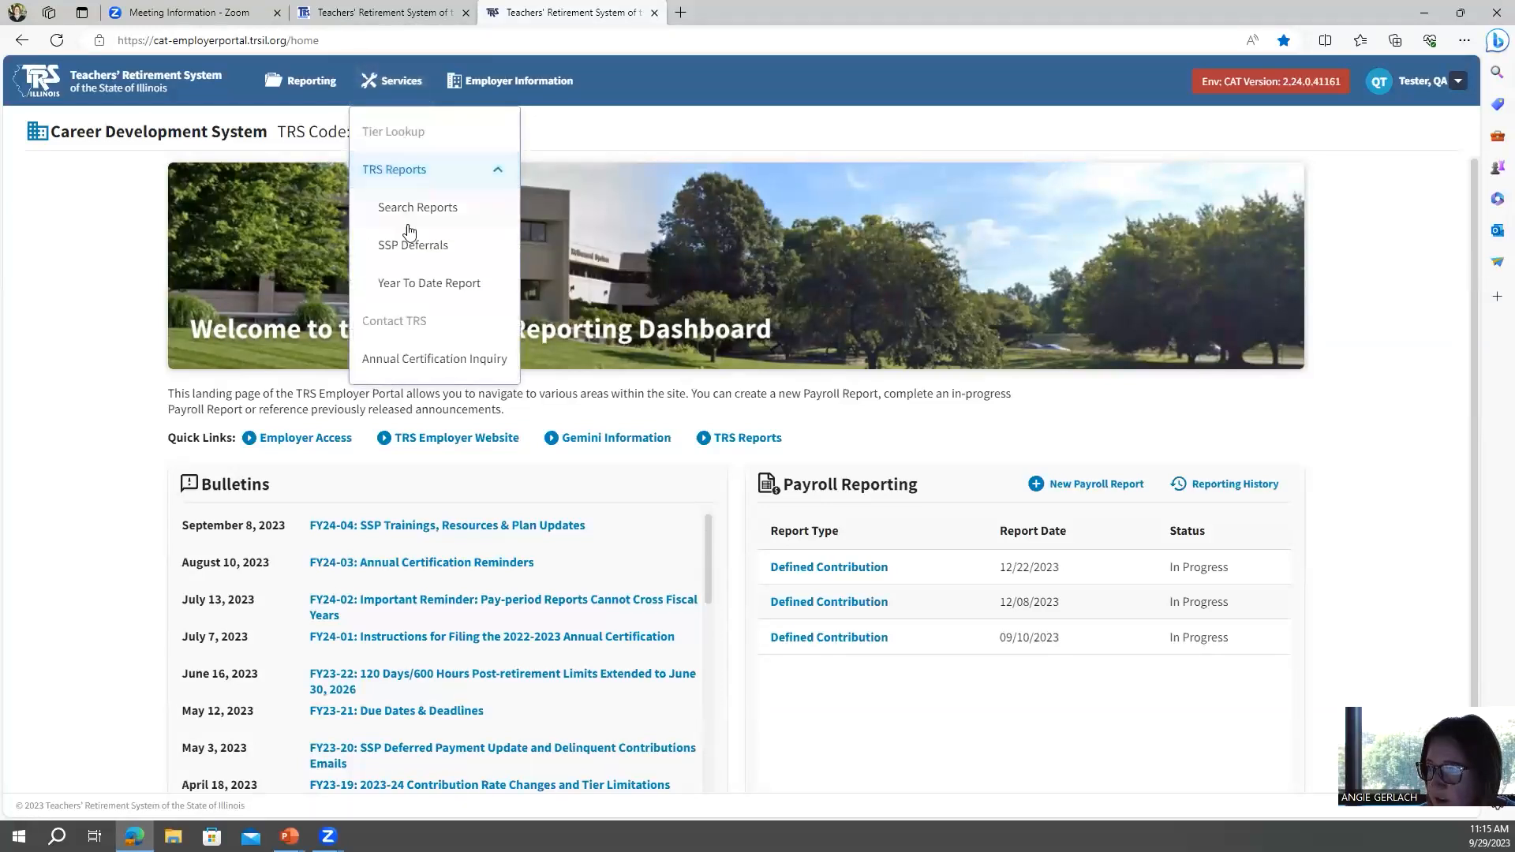
click(418, 286)
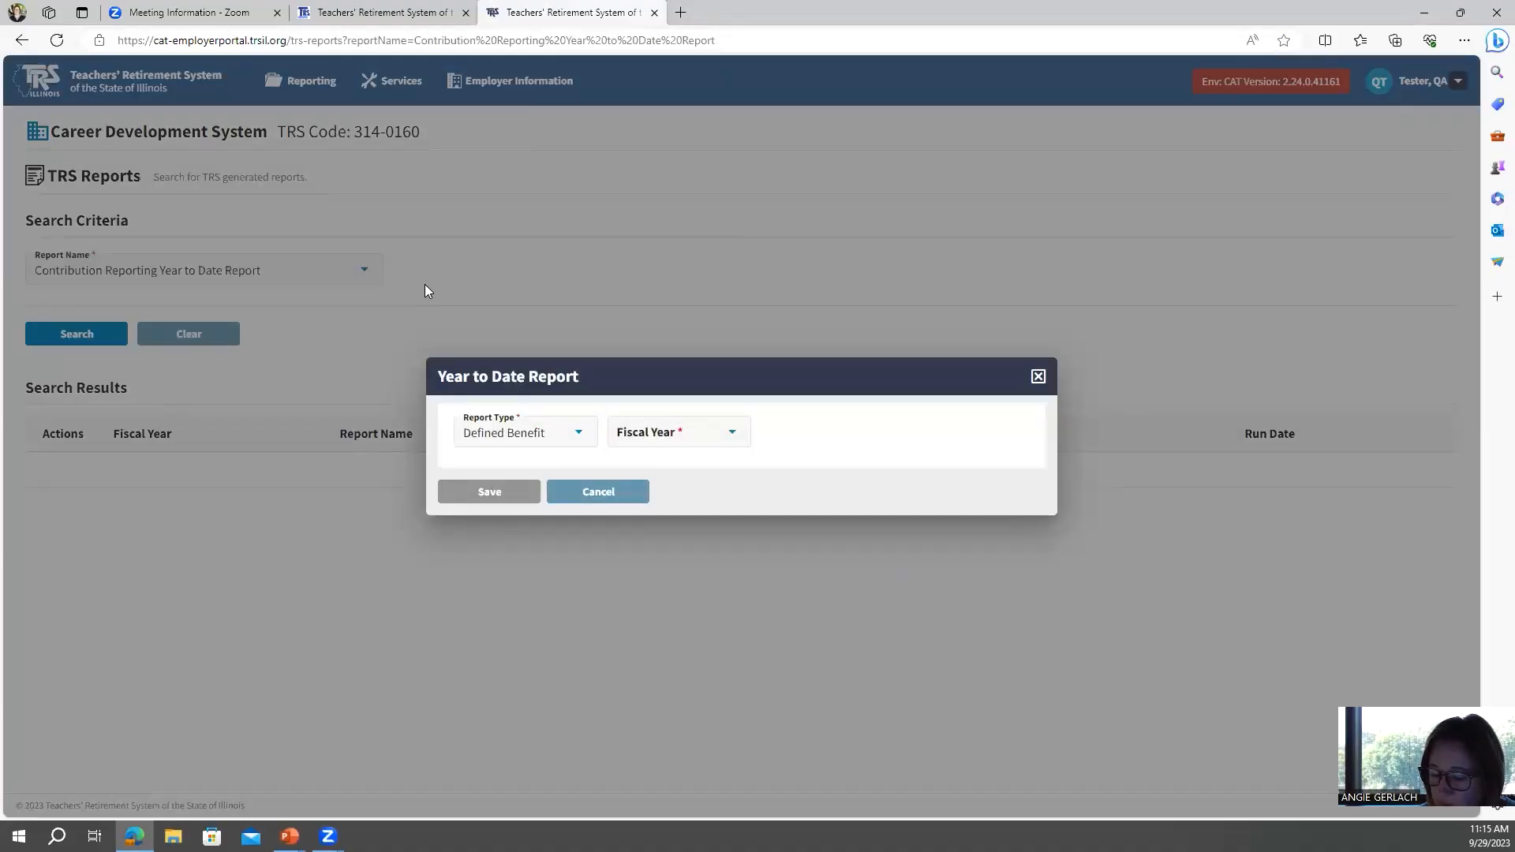
Generate a Year to Date Report of type Defined Contribution for Calendar Year 2023.
click(574, 439)
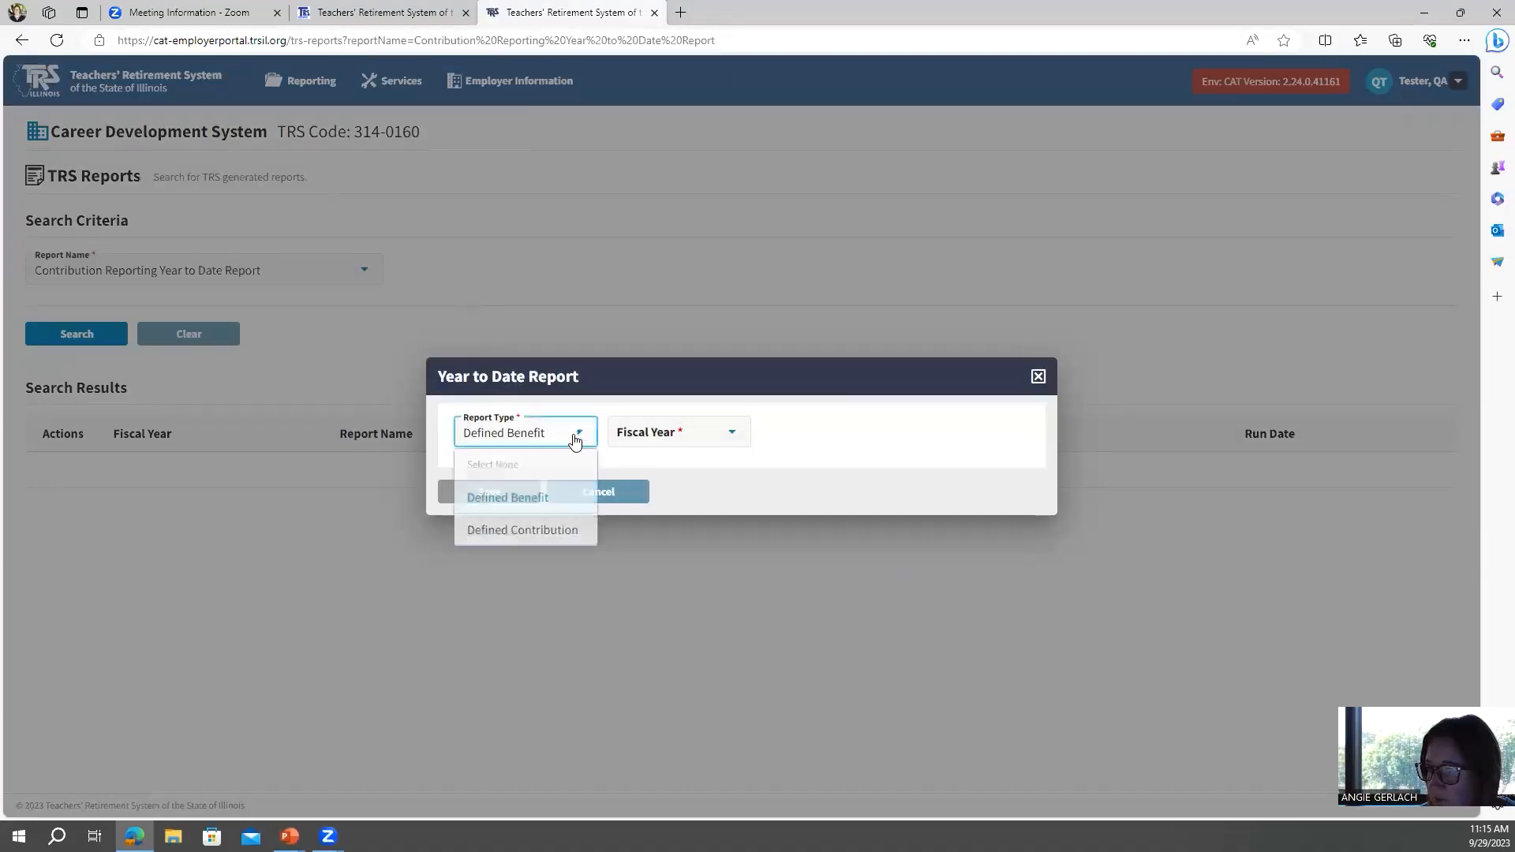
click(556, 532)
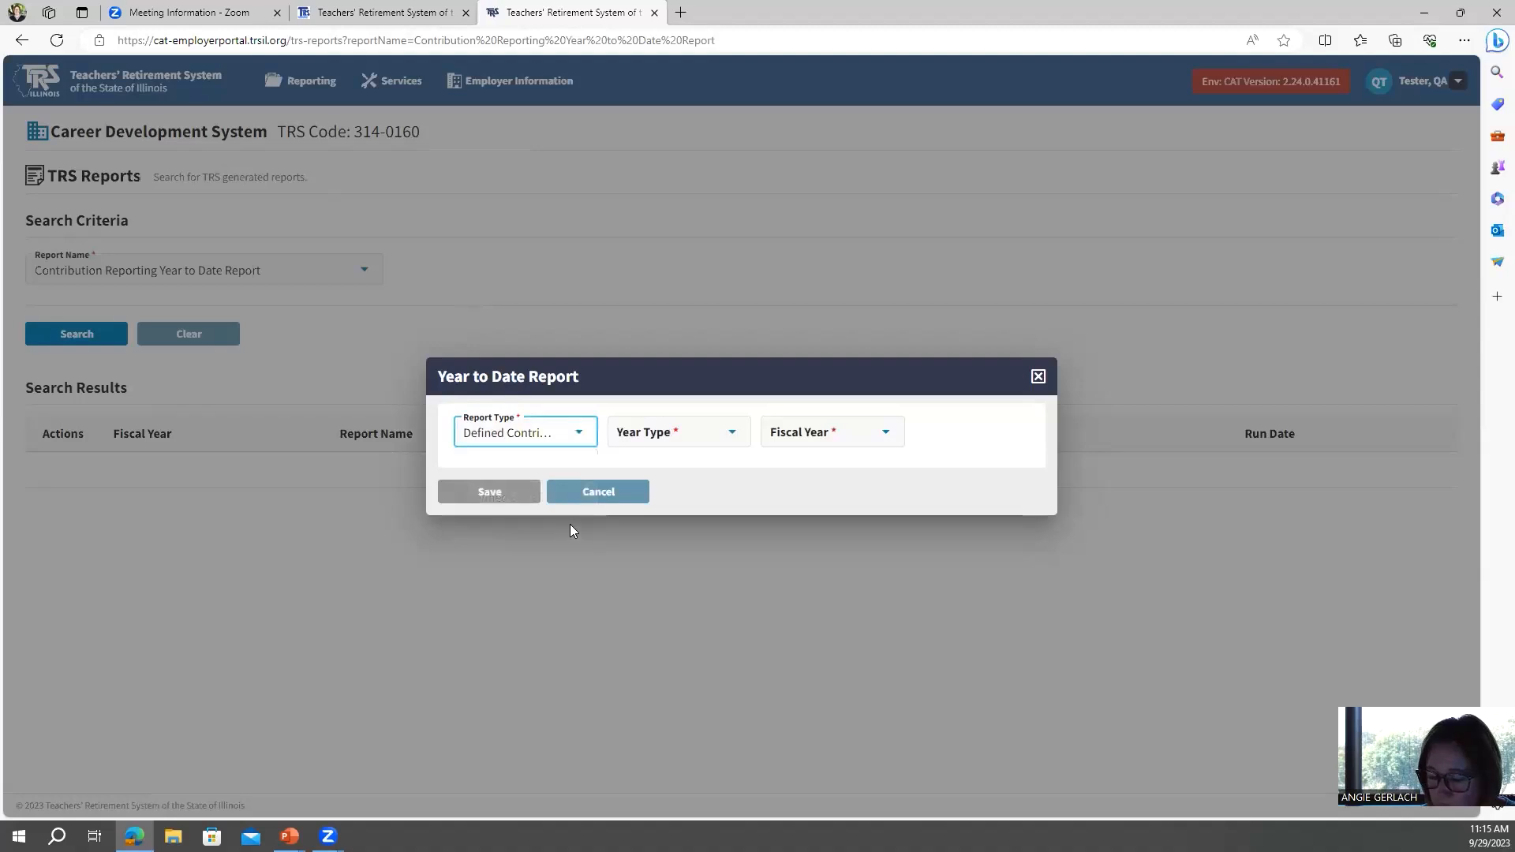
click(702, 435)
click(667, 504)
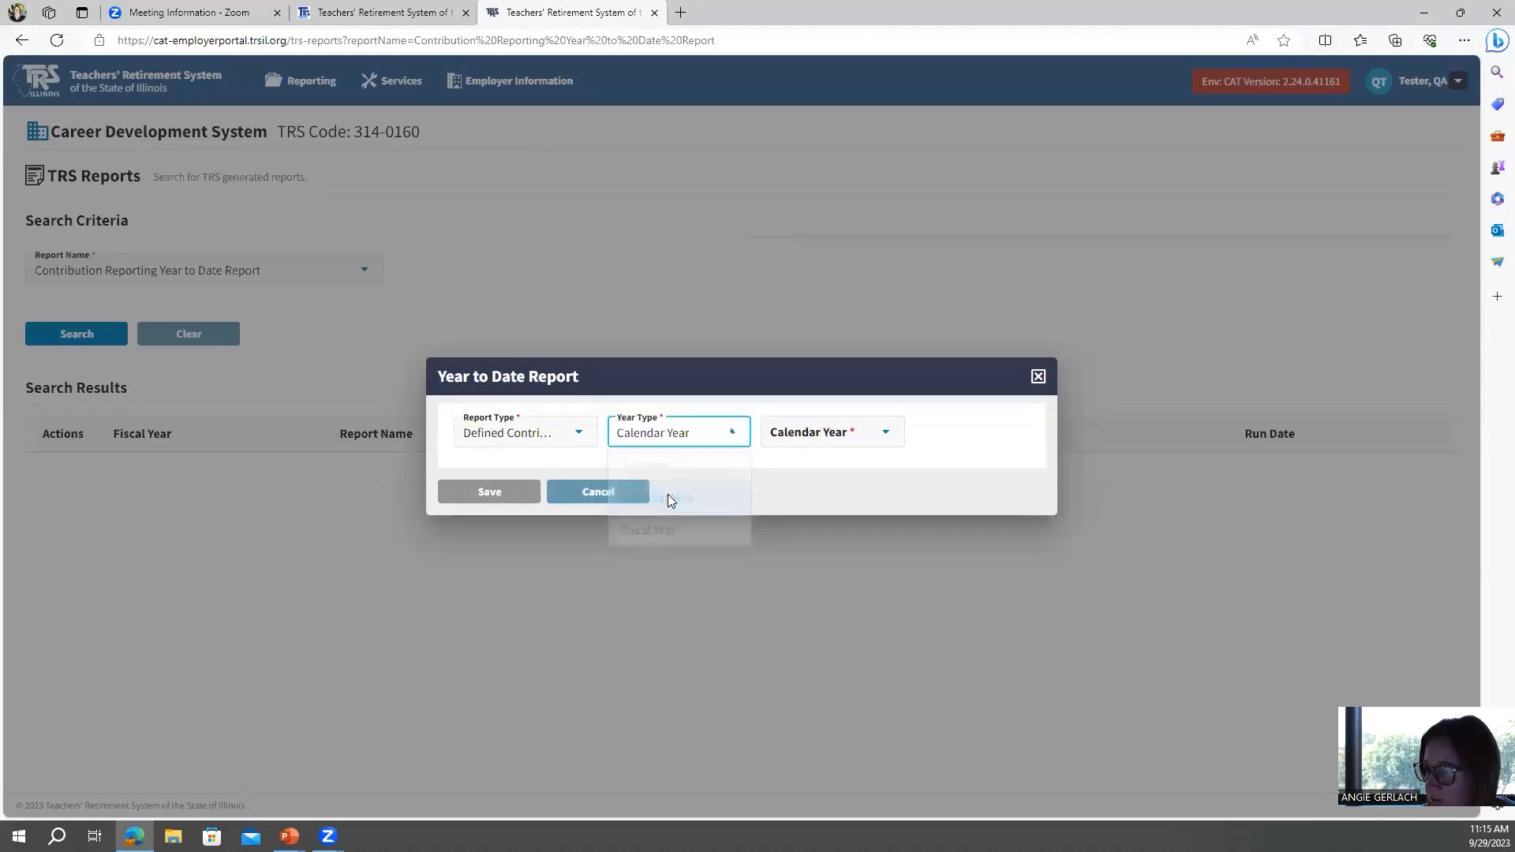
click(792, 437)
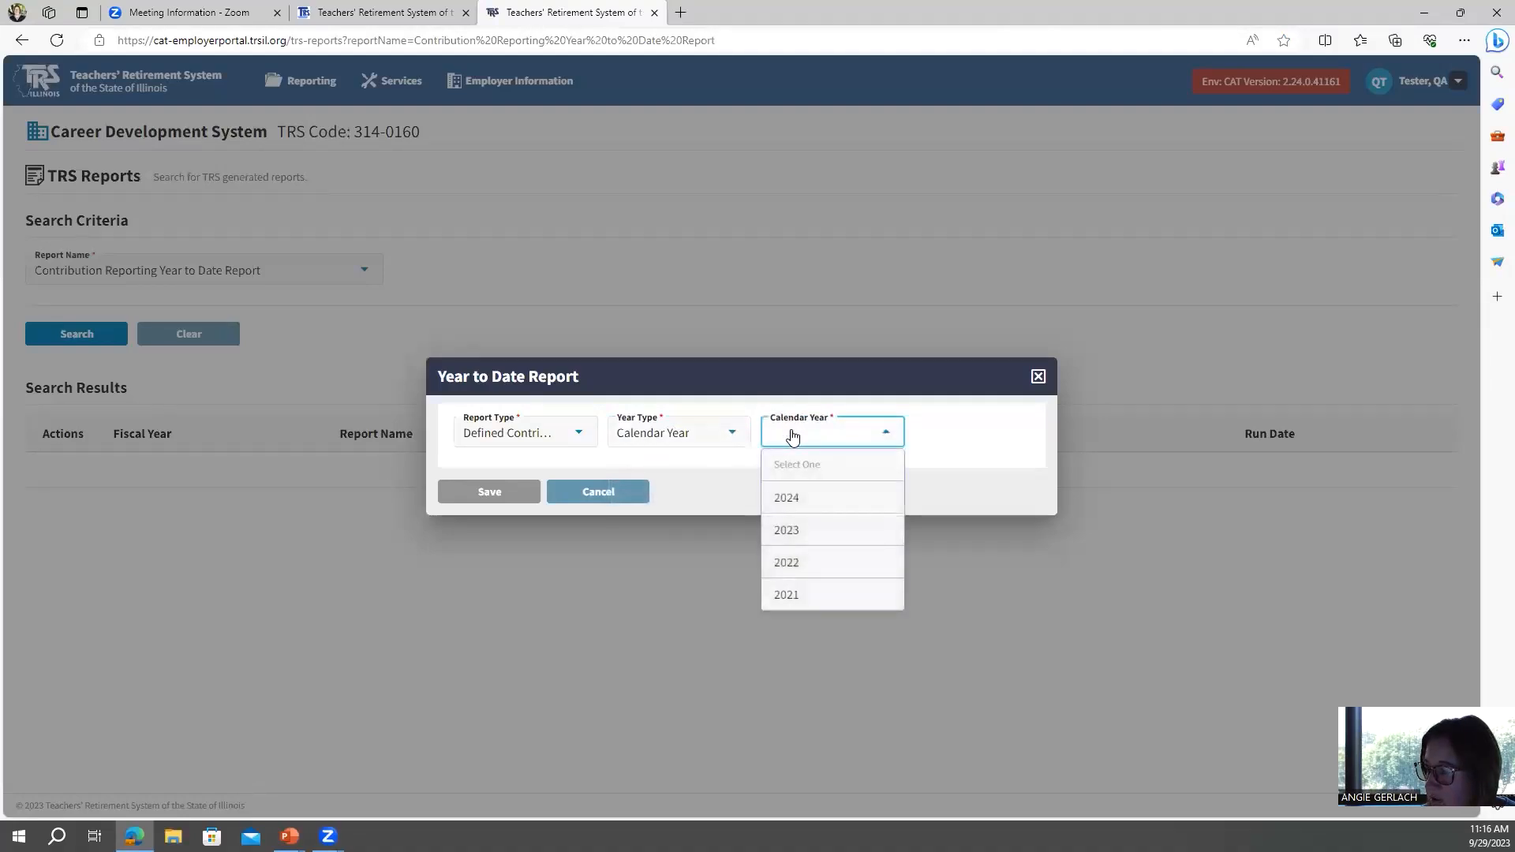
click(790, 532)
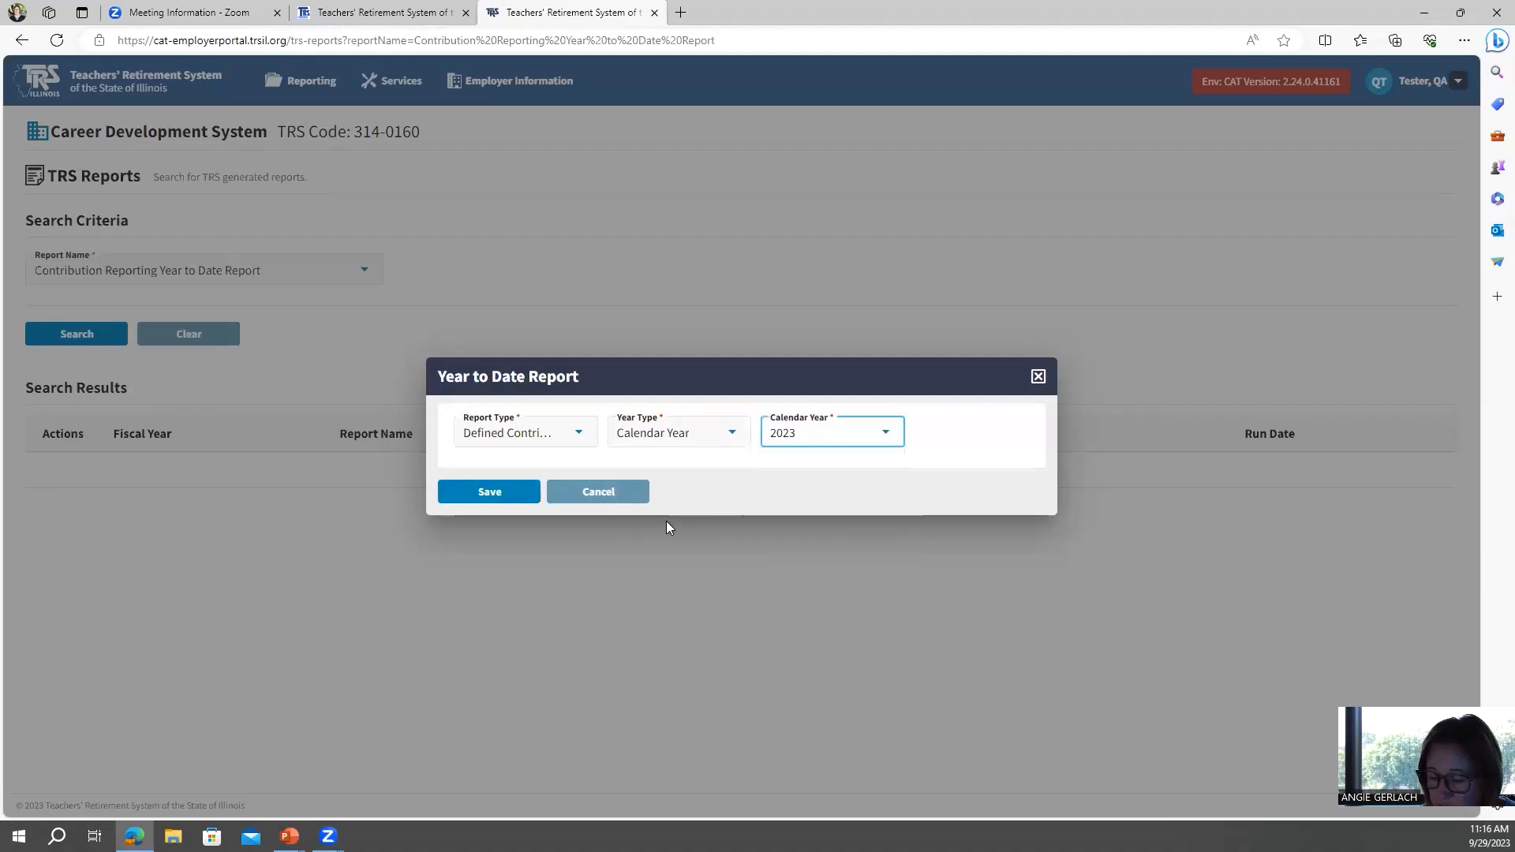
click(484, 494)
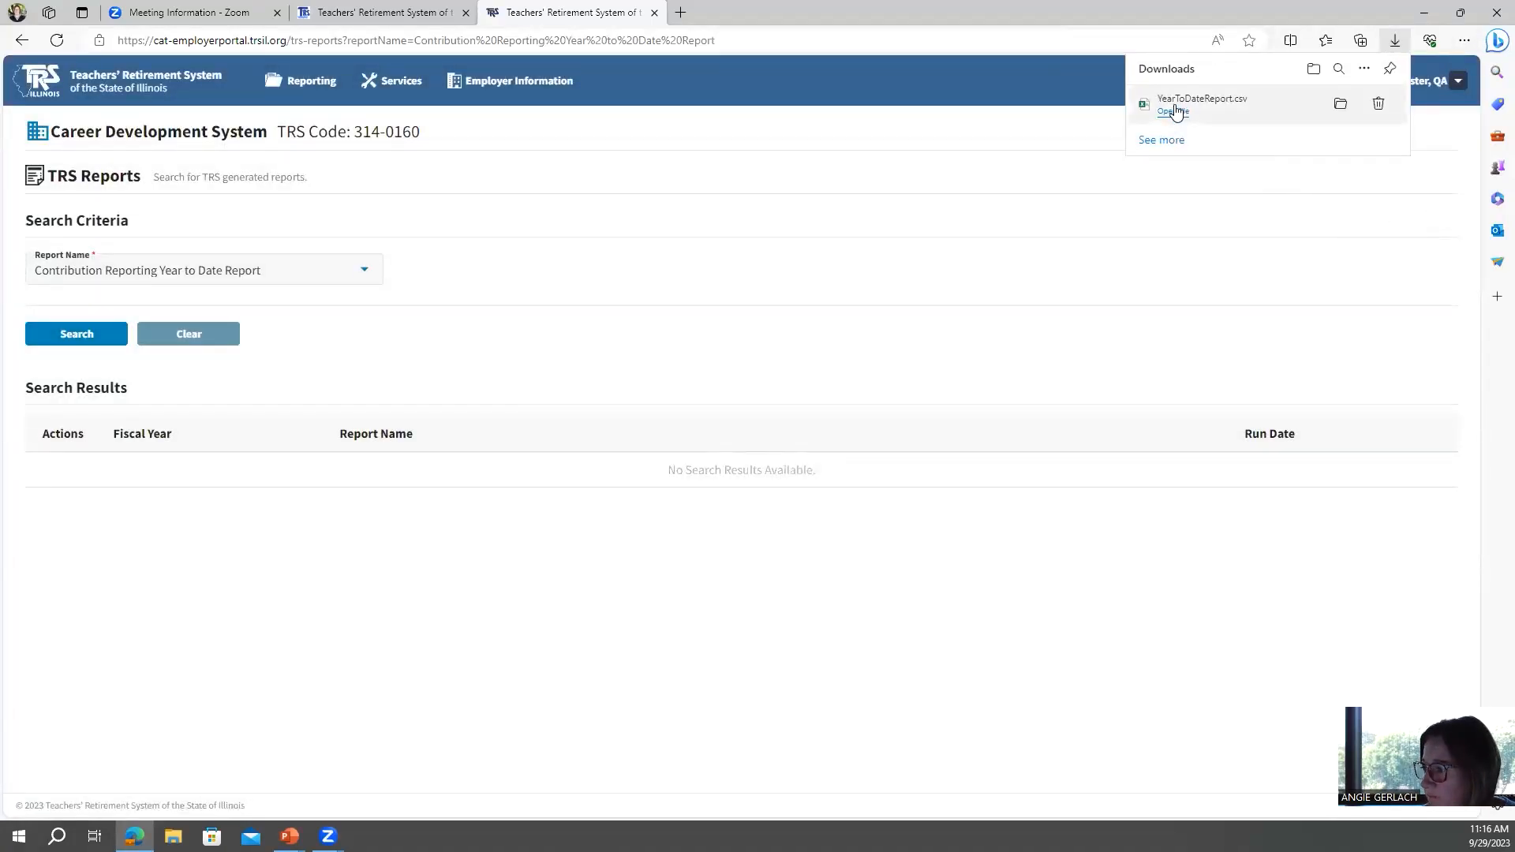
Open the downloaded YearToDateReport.csv, maximize the spreadsheet window, and widen the date columns so their values show.
click(1176, 112)
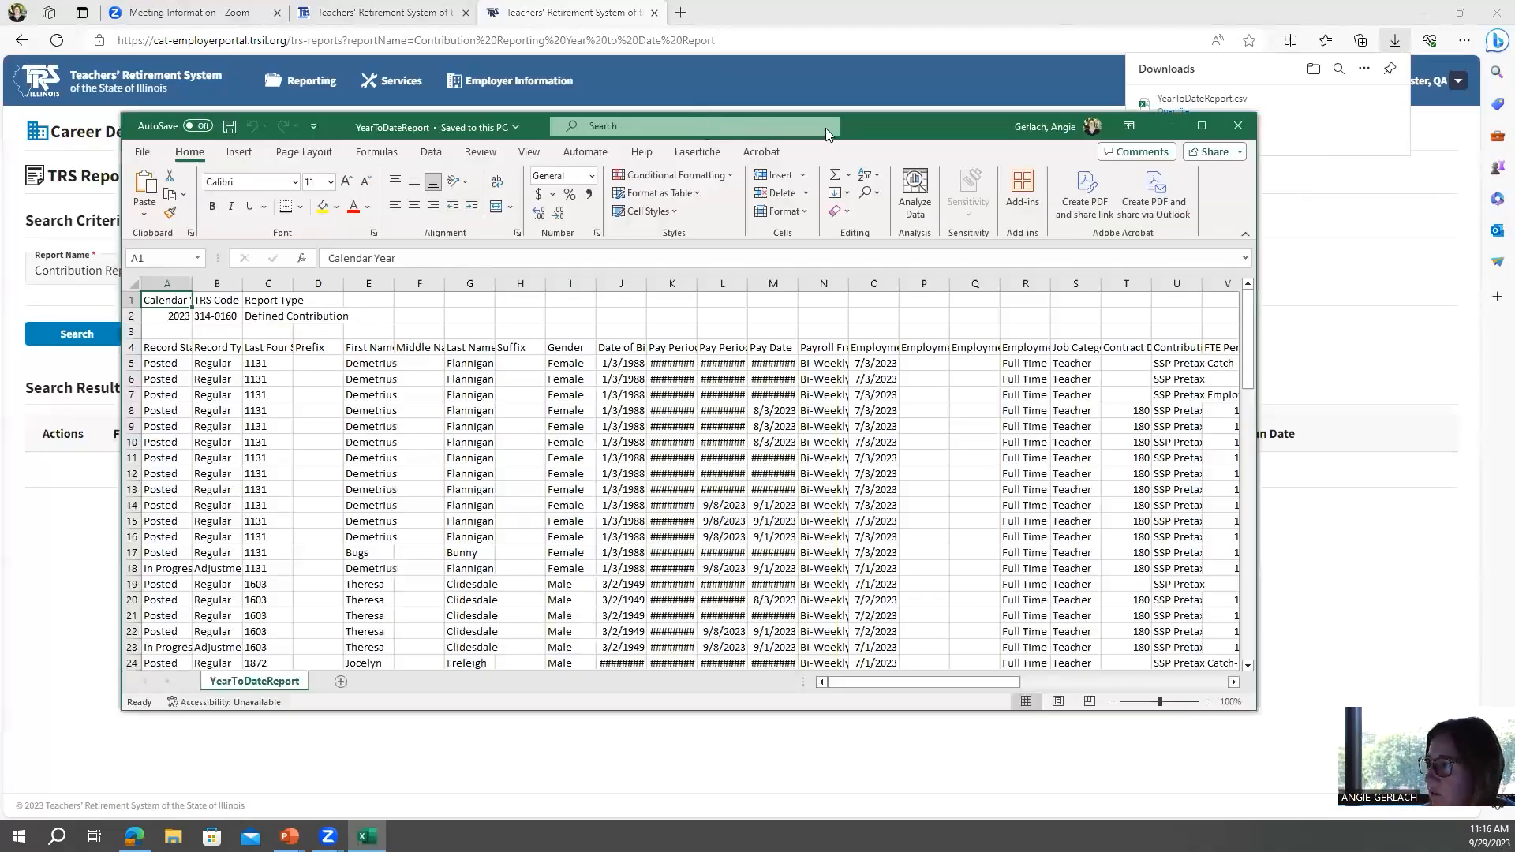
double_click(876, 123)
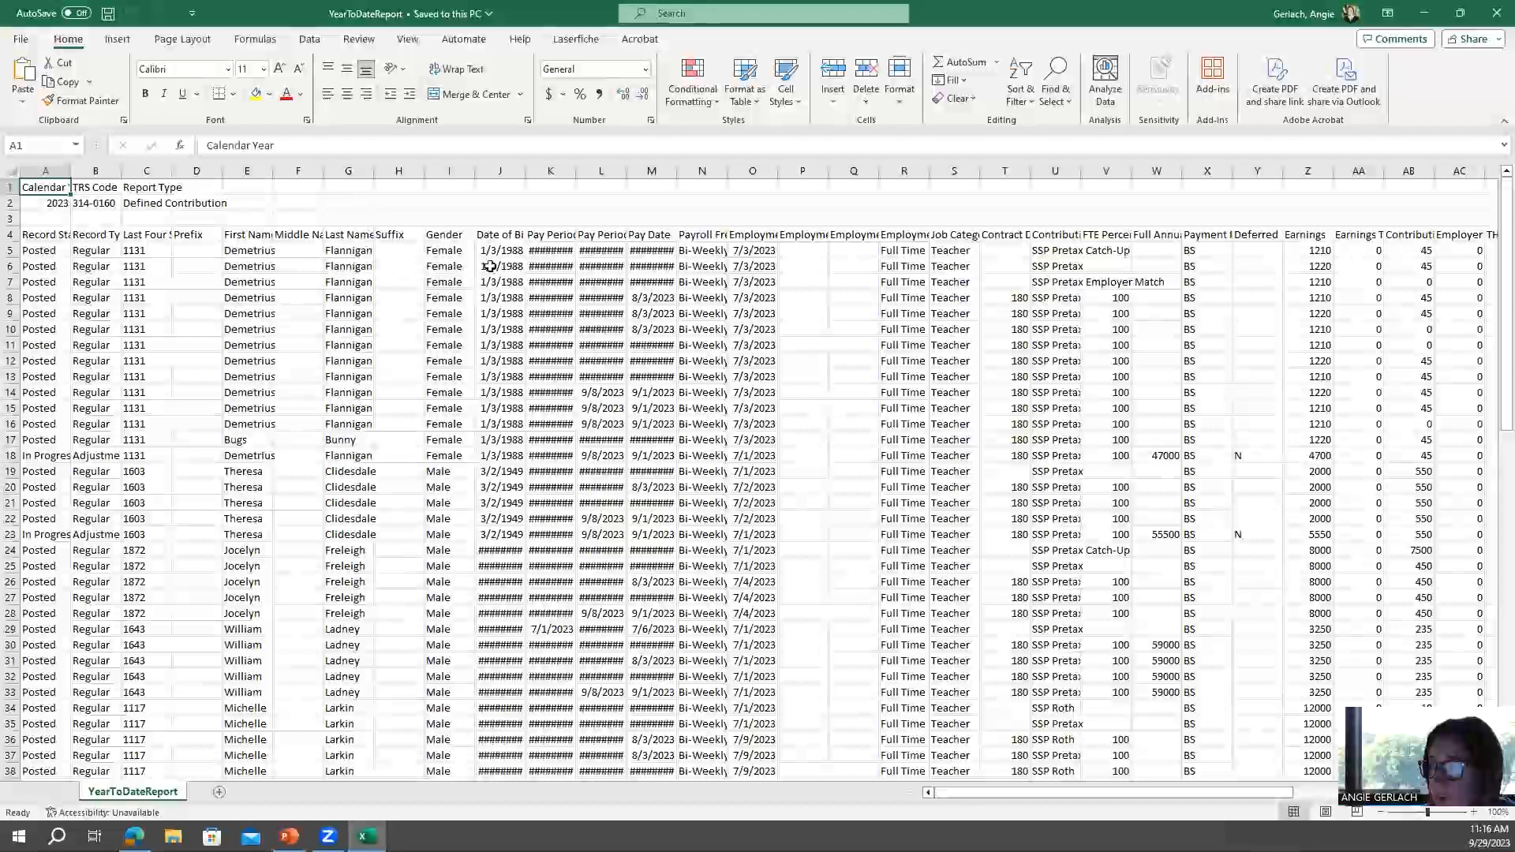
double_click(577, 172)
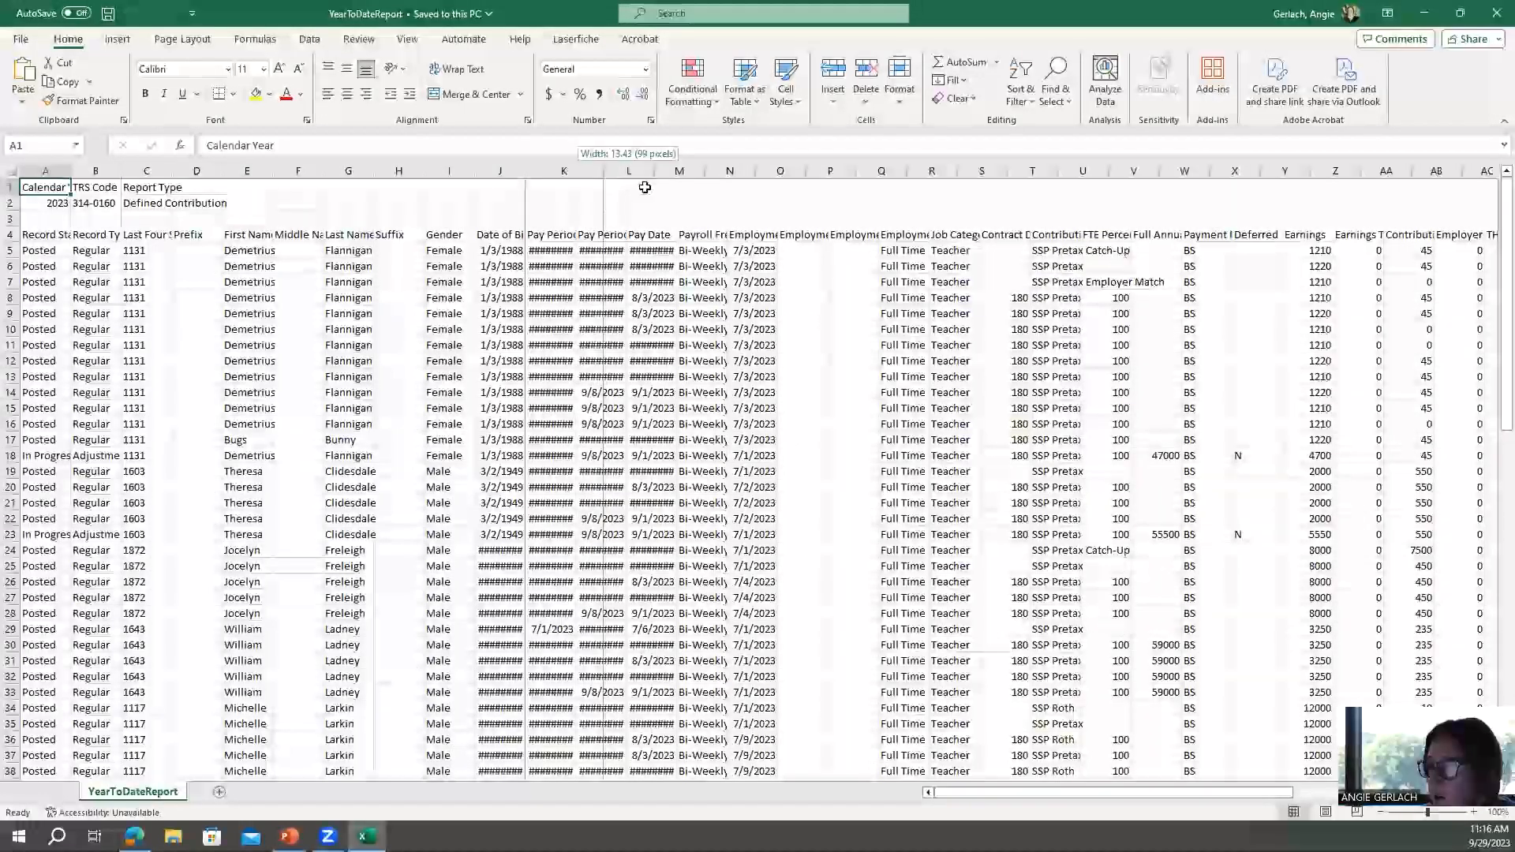
drag(666, 170, 858, 170)
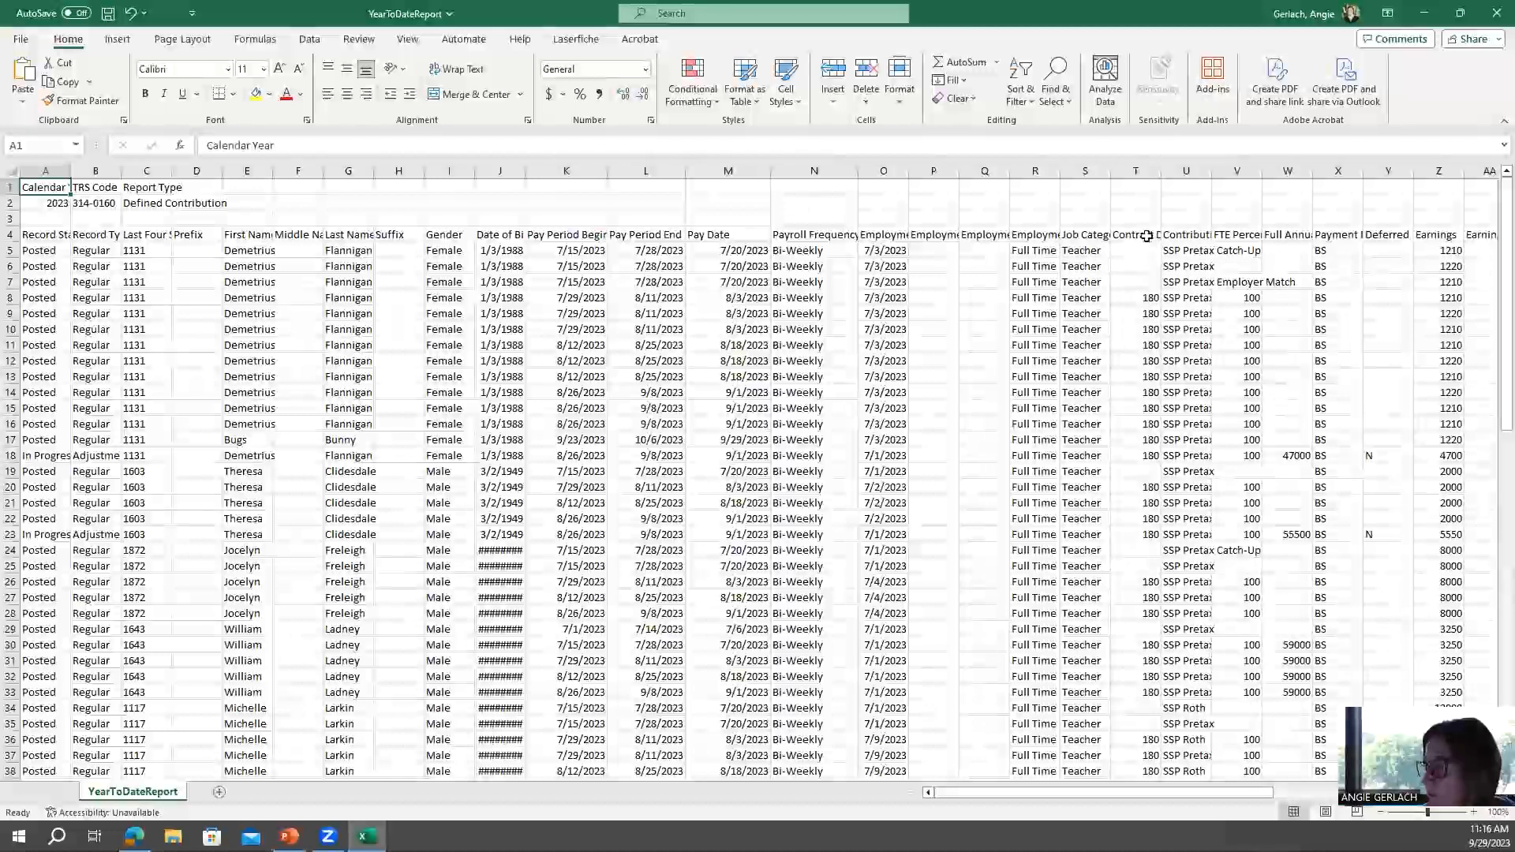
drag(944, 792, 1087, 802)
drag(774, 172, 826, 173)
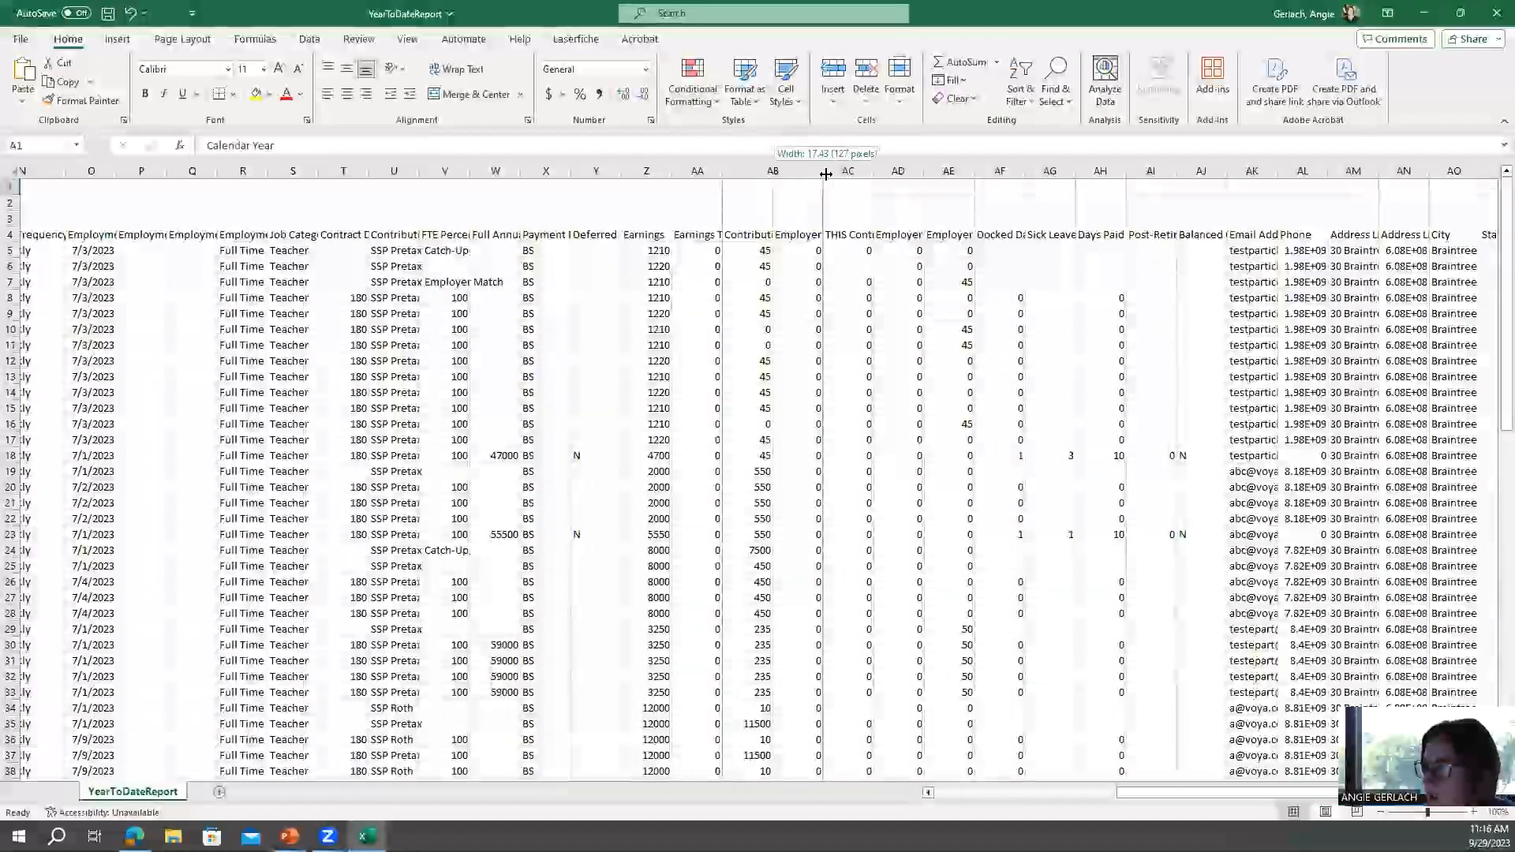
Apply Accounting number format to the Contributions column and scroll through its values.
click(778, 169)
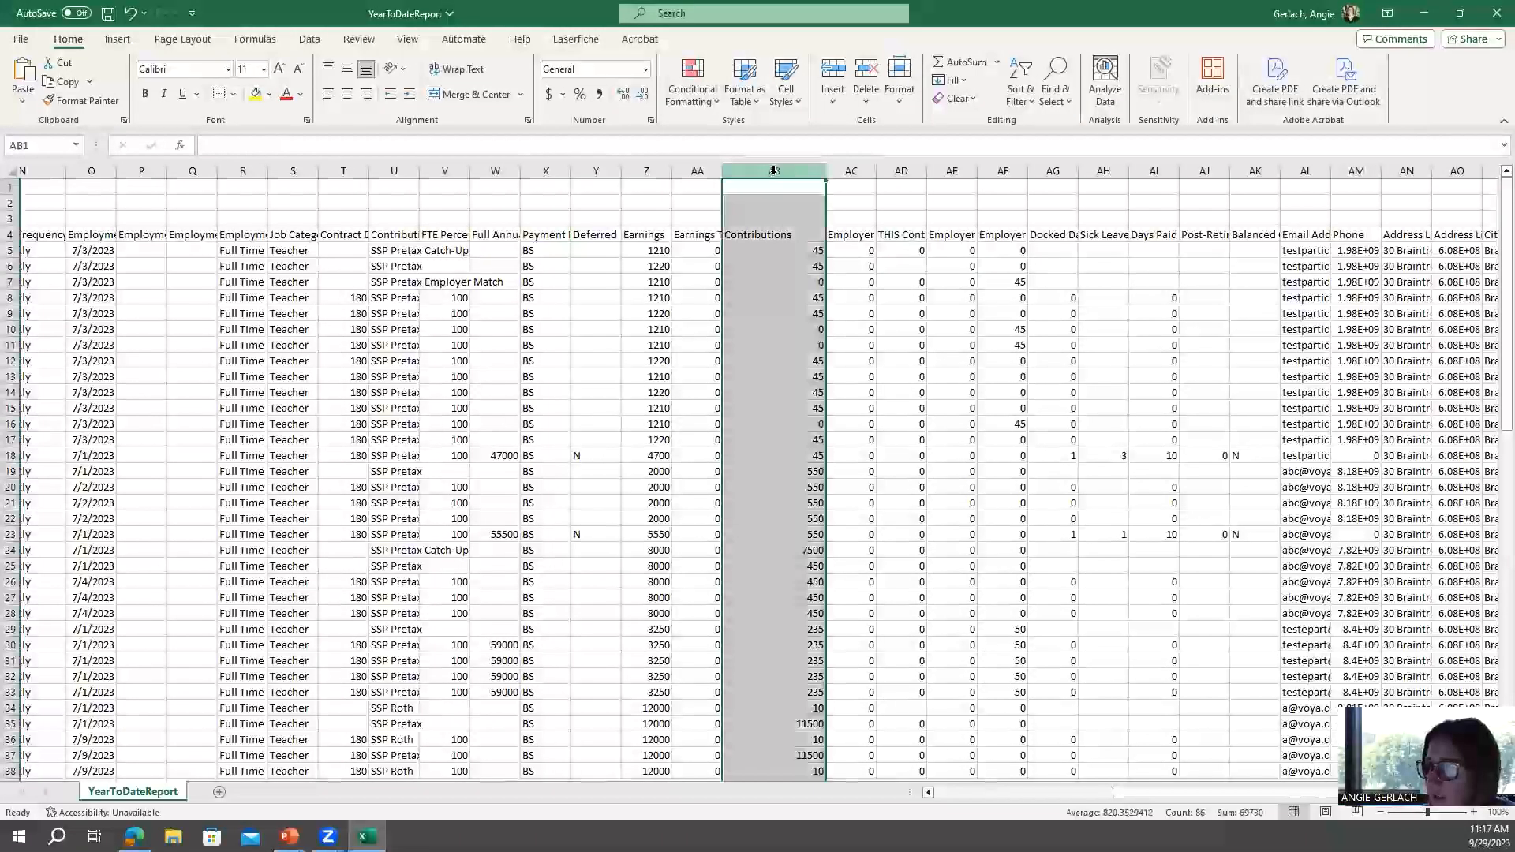
click(551, 93)
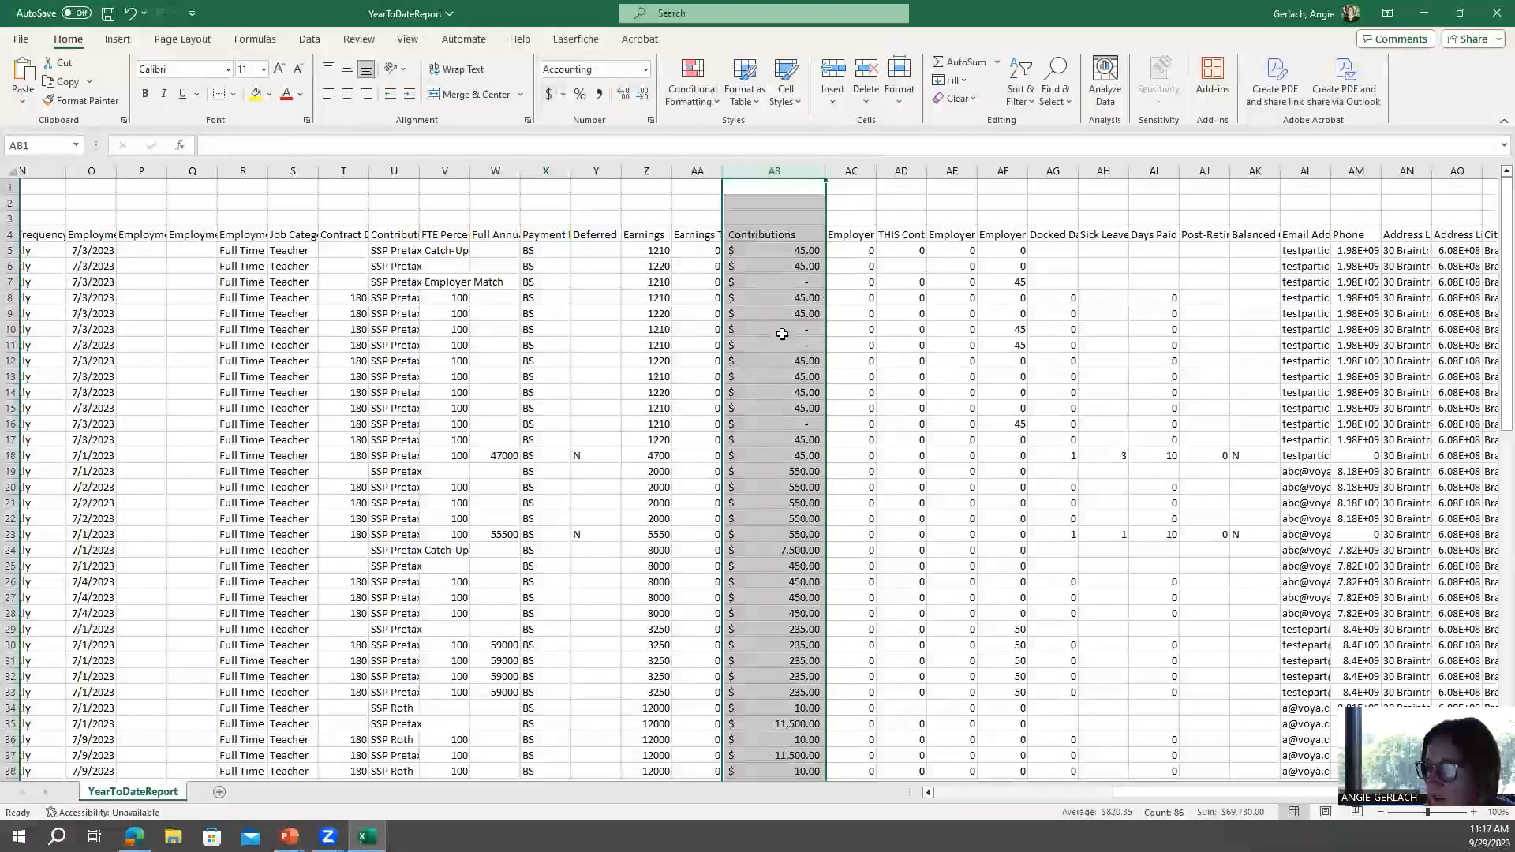
scroll(797, 604, down, 6)
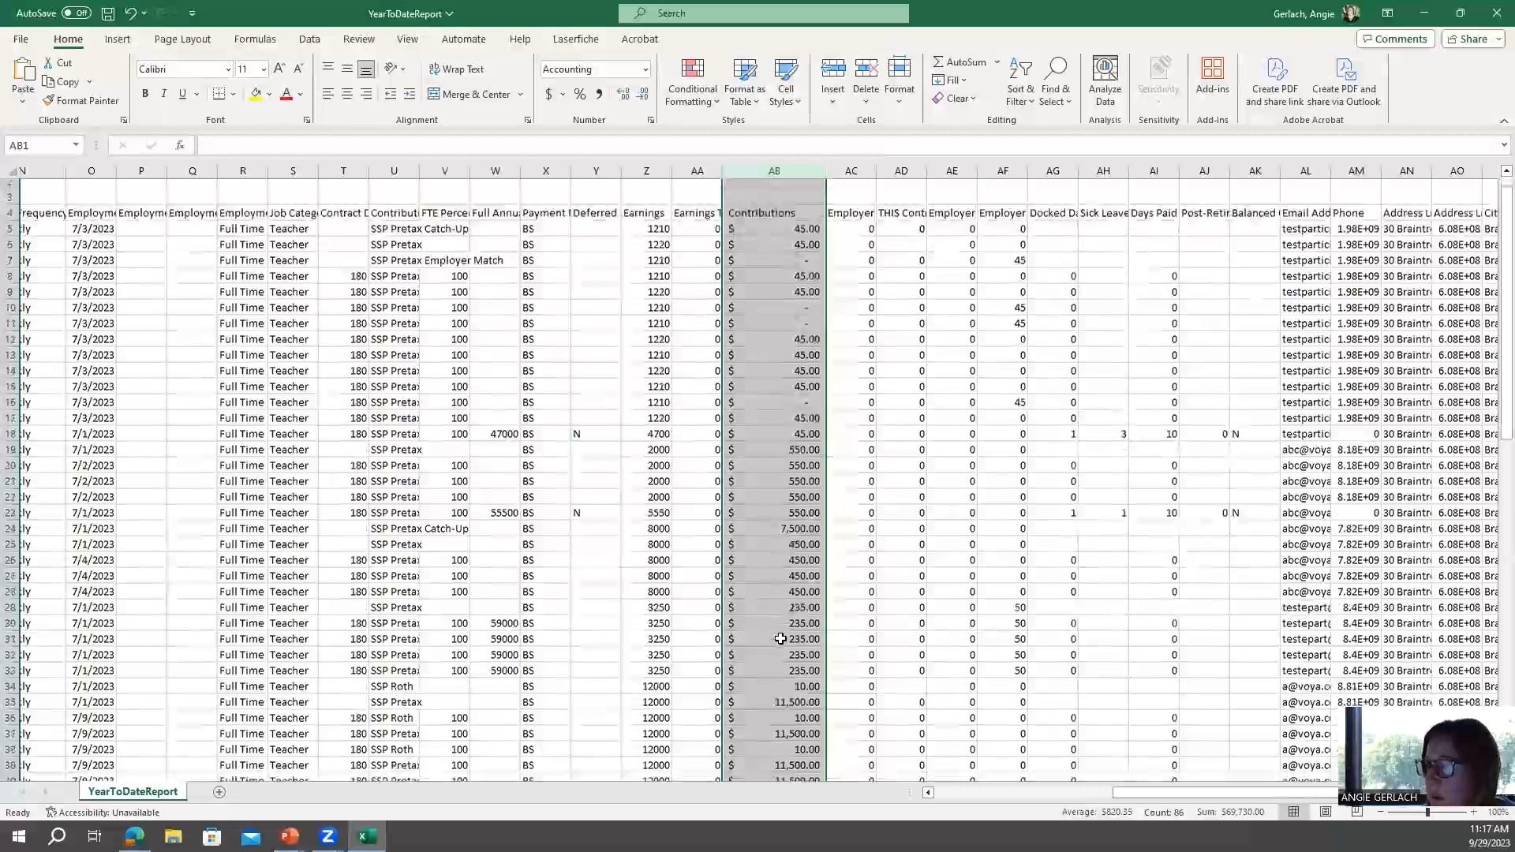
scroll(780, 641, down, 2)
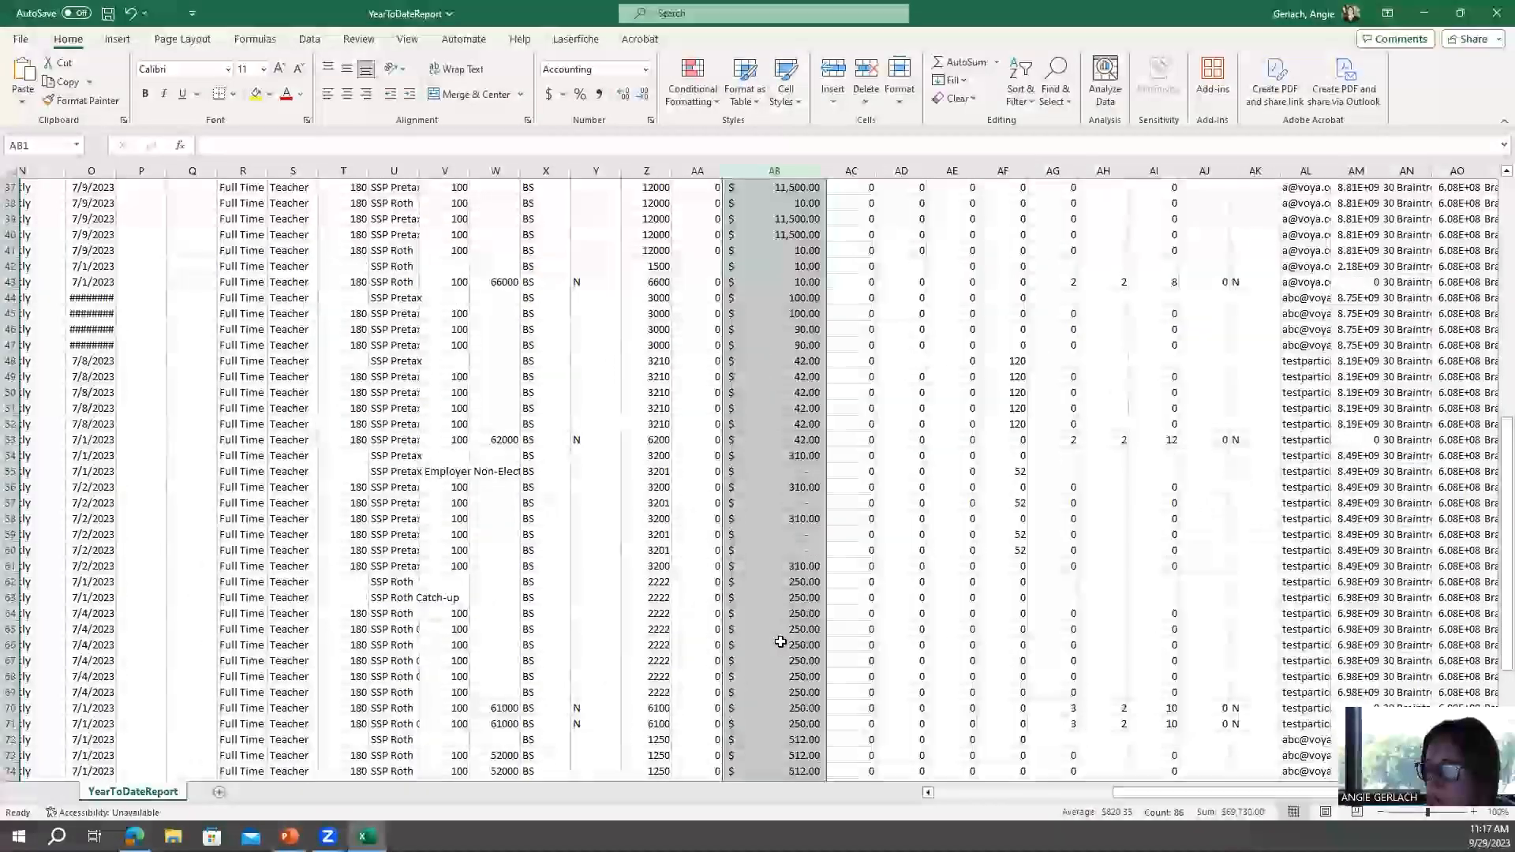
scroll(780, 642, up, 9)
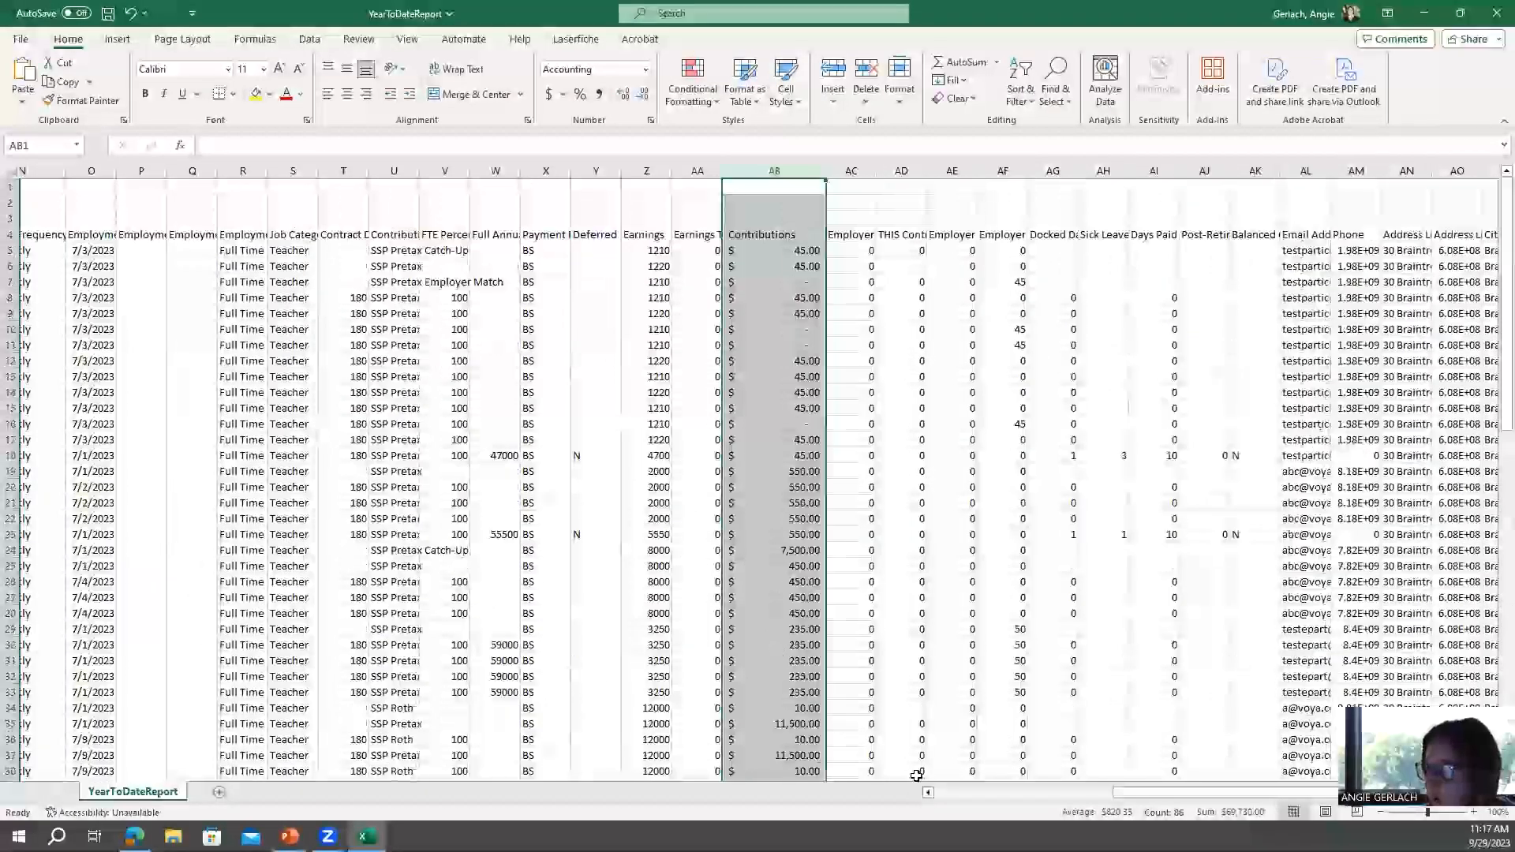
Scroll back to the first columns and select row 17 and rows 19 to 23 to examine those member records.
click(928, 793)
click(928, 792)
click(928, 793)
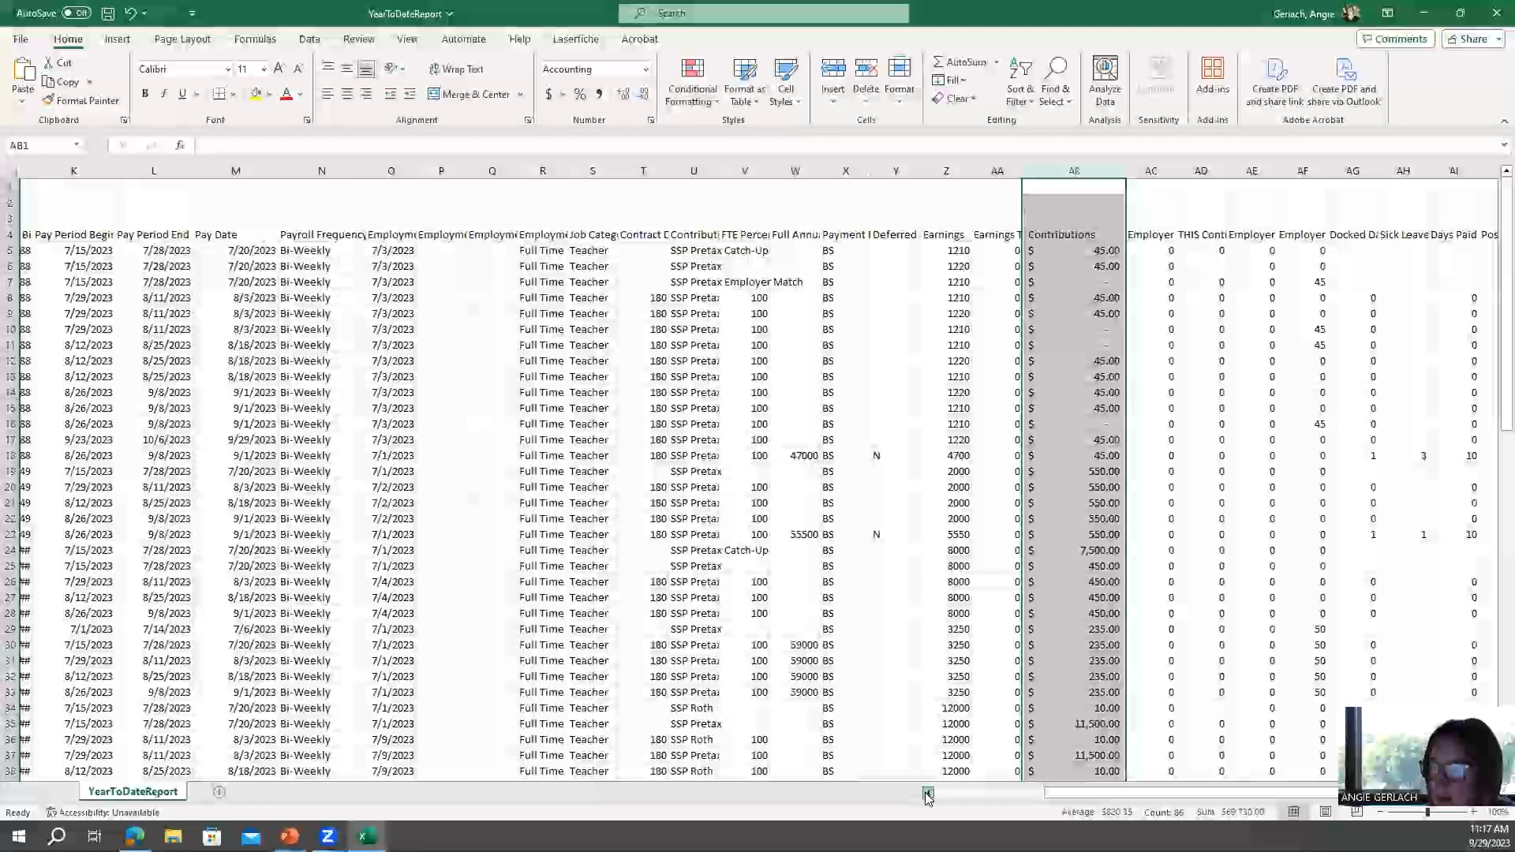
click(928, 793)
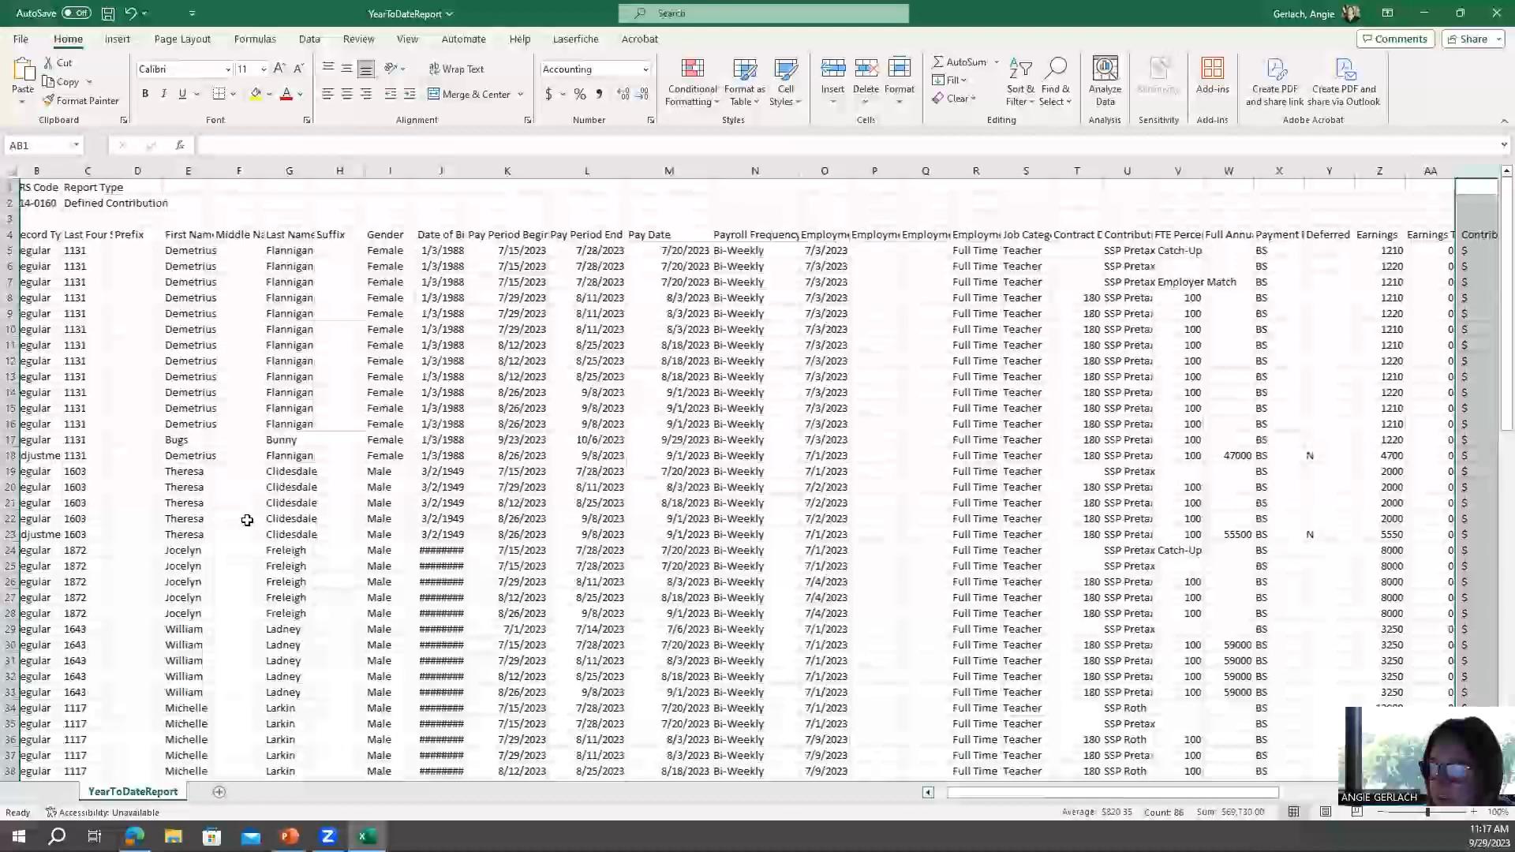
scroll(81, 350, left, 1)
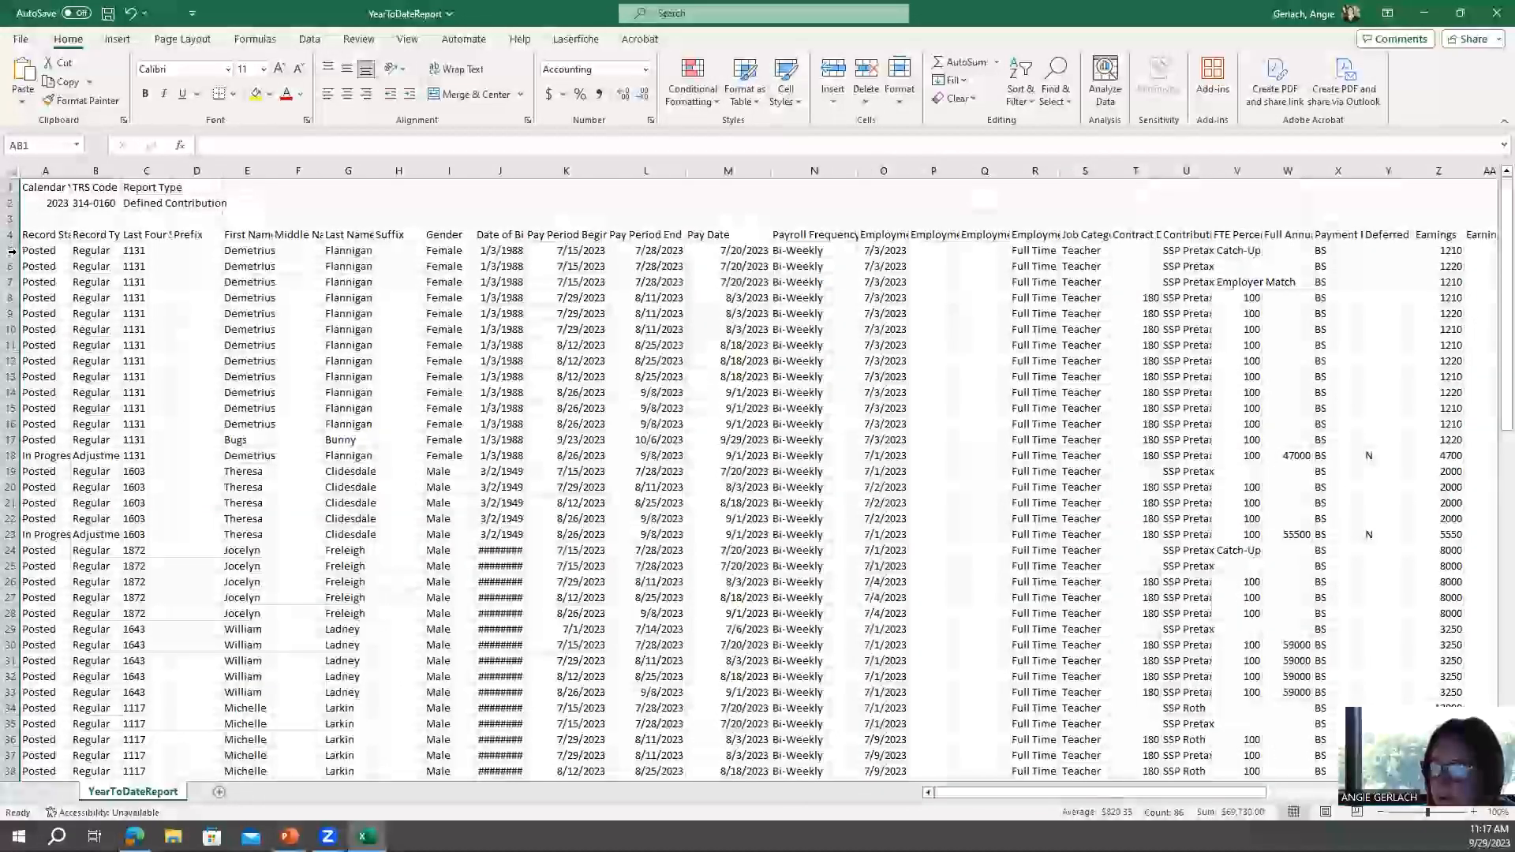
click(12, 440)
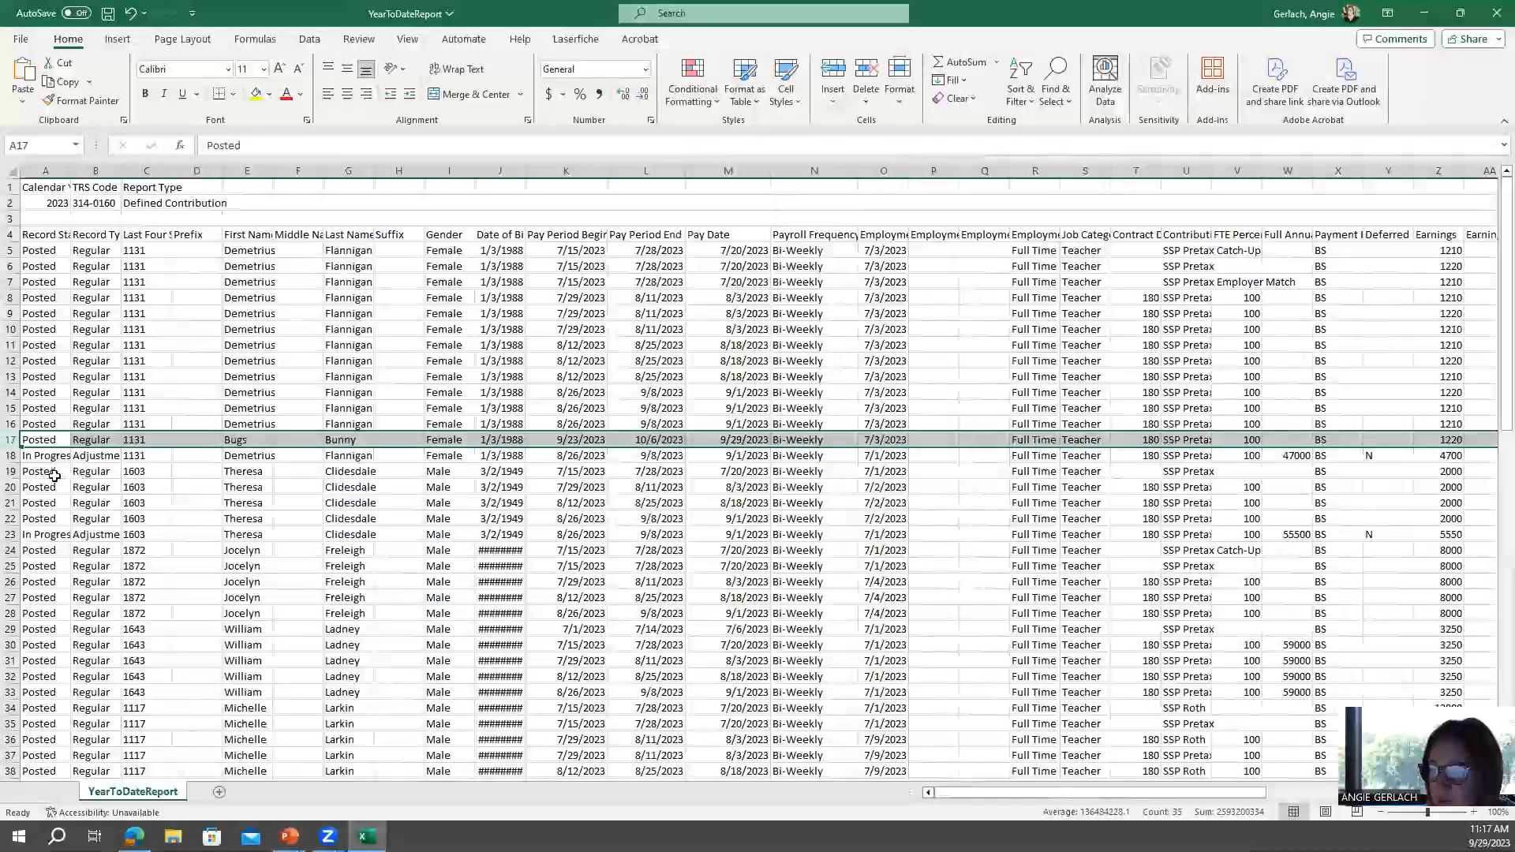
drag(11, 471, 11, 532)
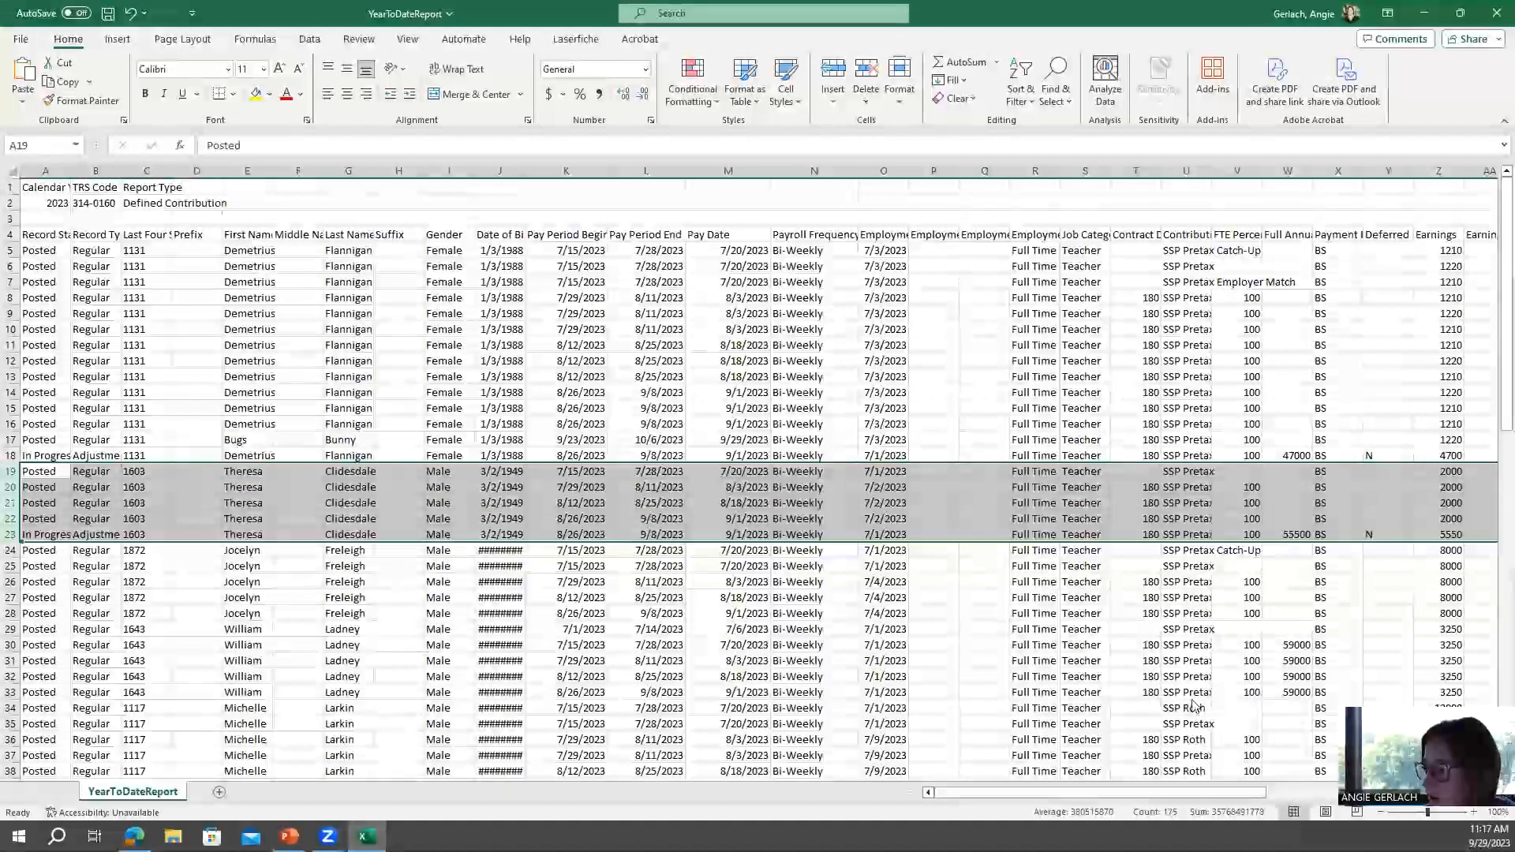
click(501, 597)
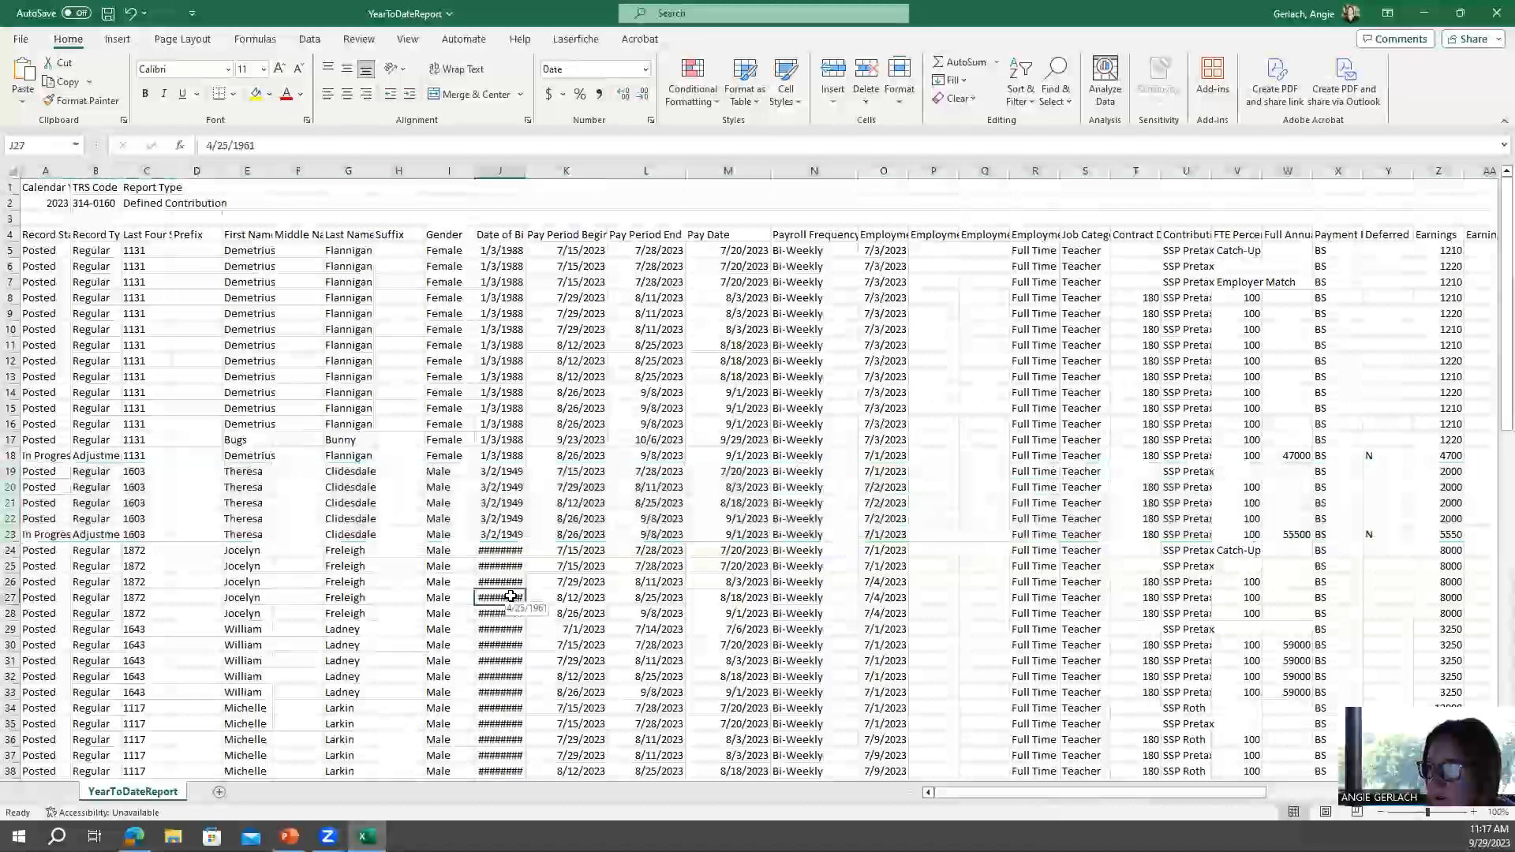
Close the spreadsheet without saving changes and return to the portal dashboard.
click(1494, 13)
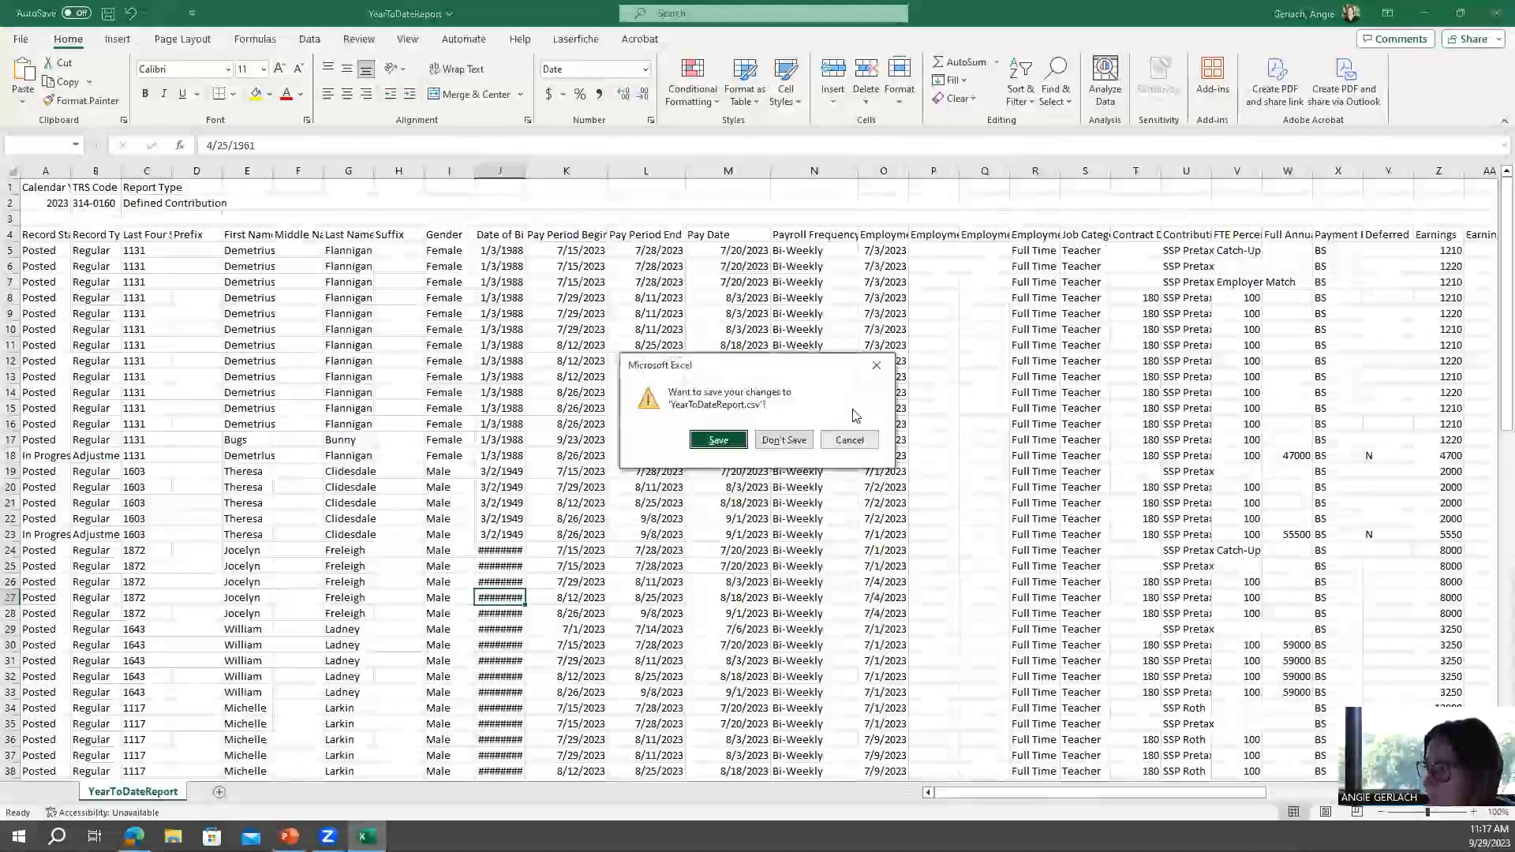
click(790, 446)
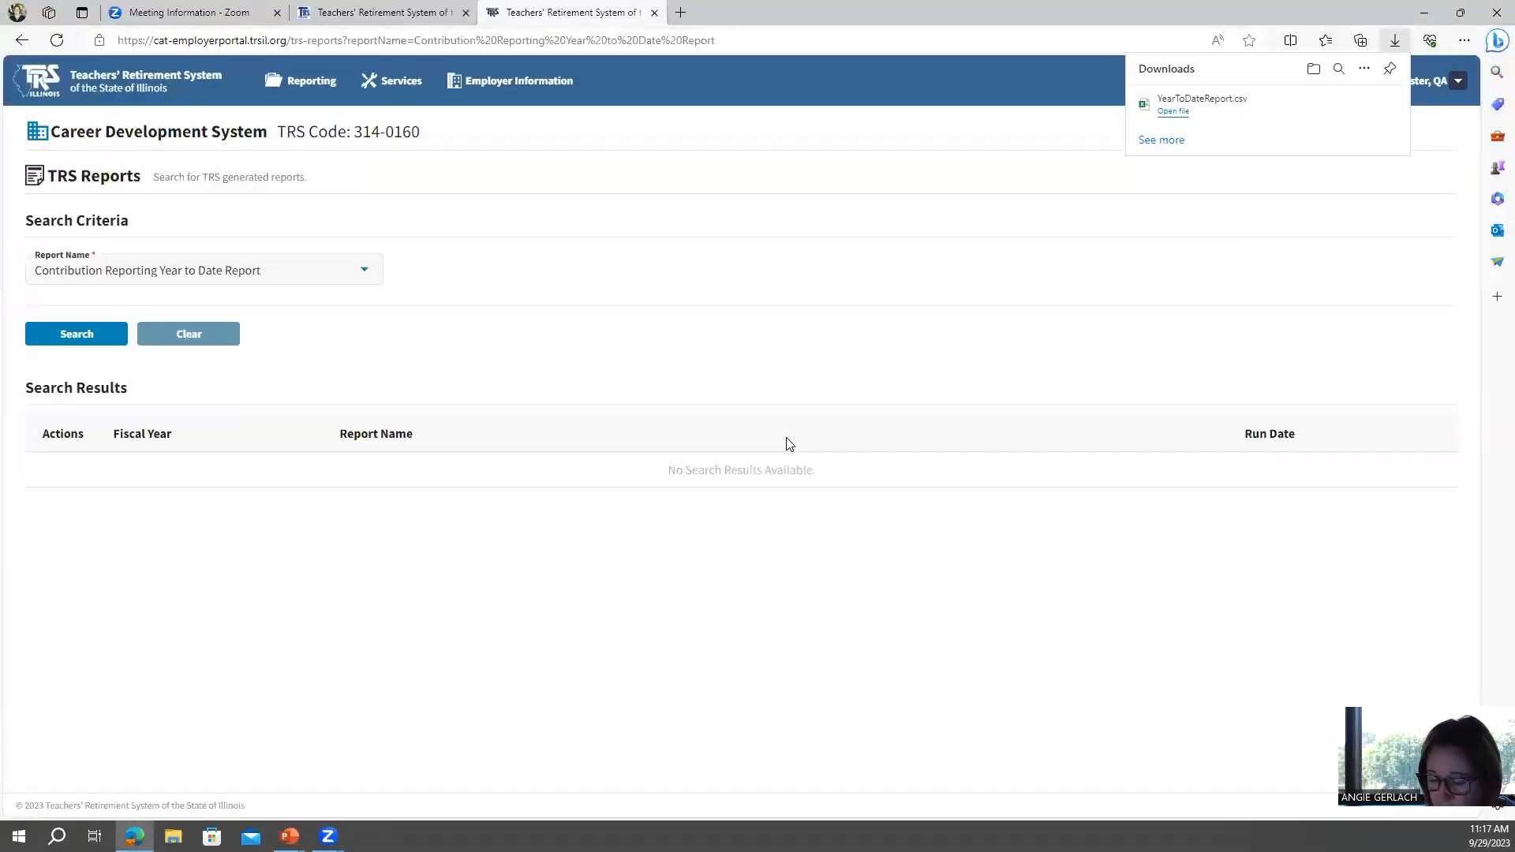
click(26, 93)
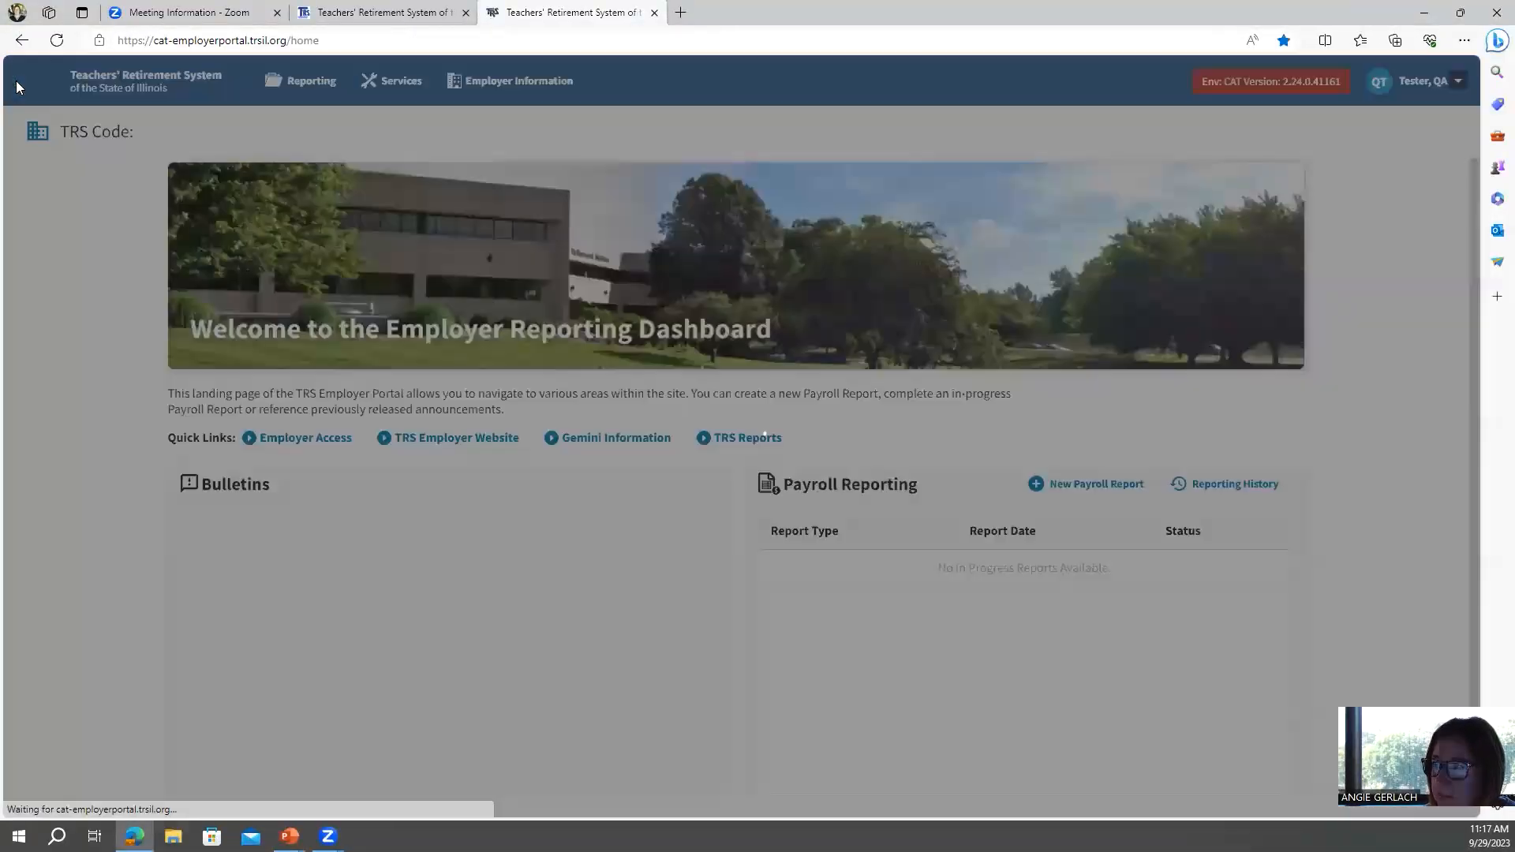